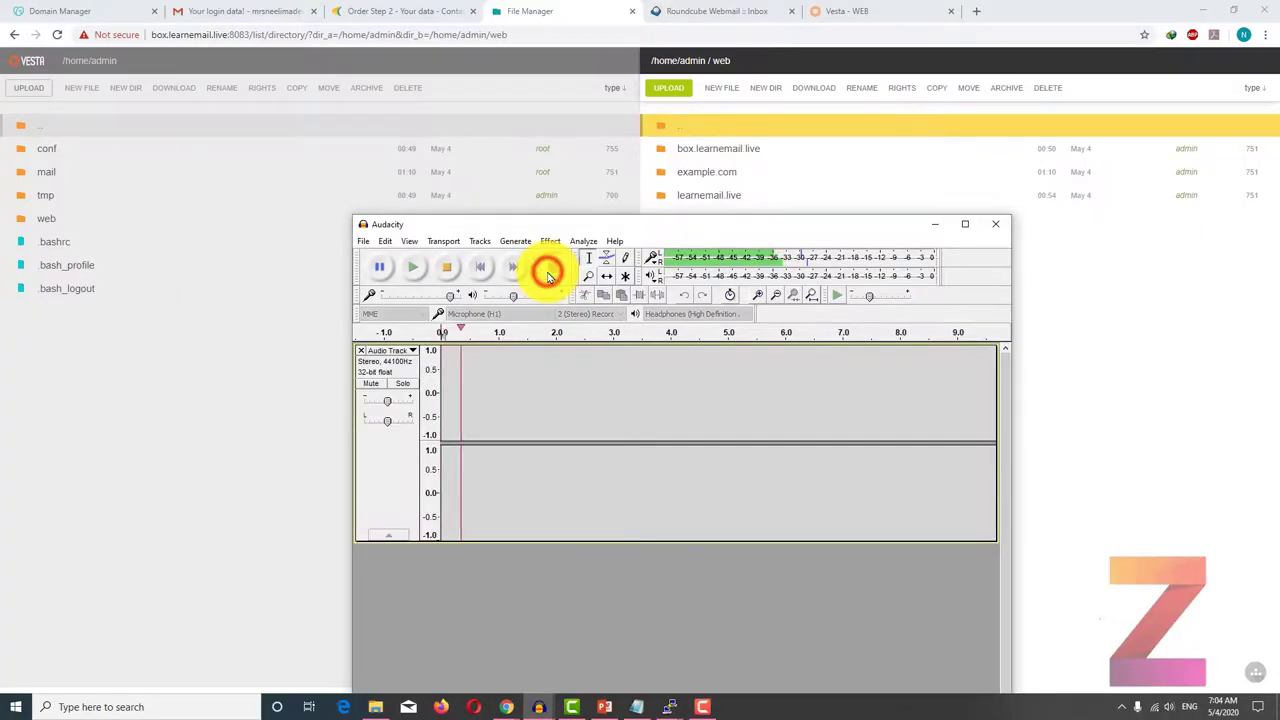
# Step: Open the WordPress installation form in Softaculous from the Vesta control panel
pyautogui.click(934, 222)
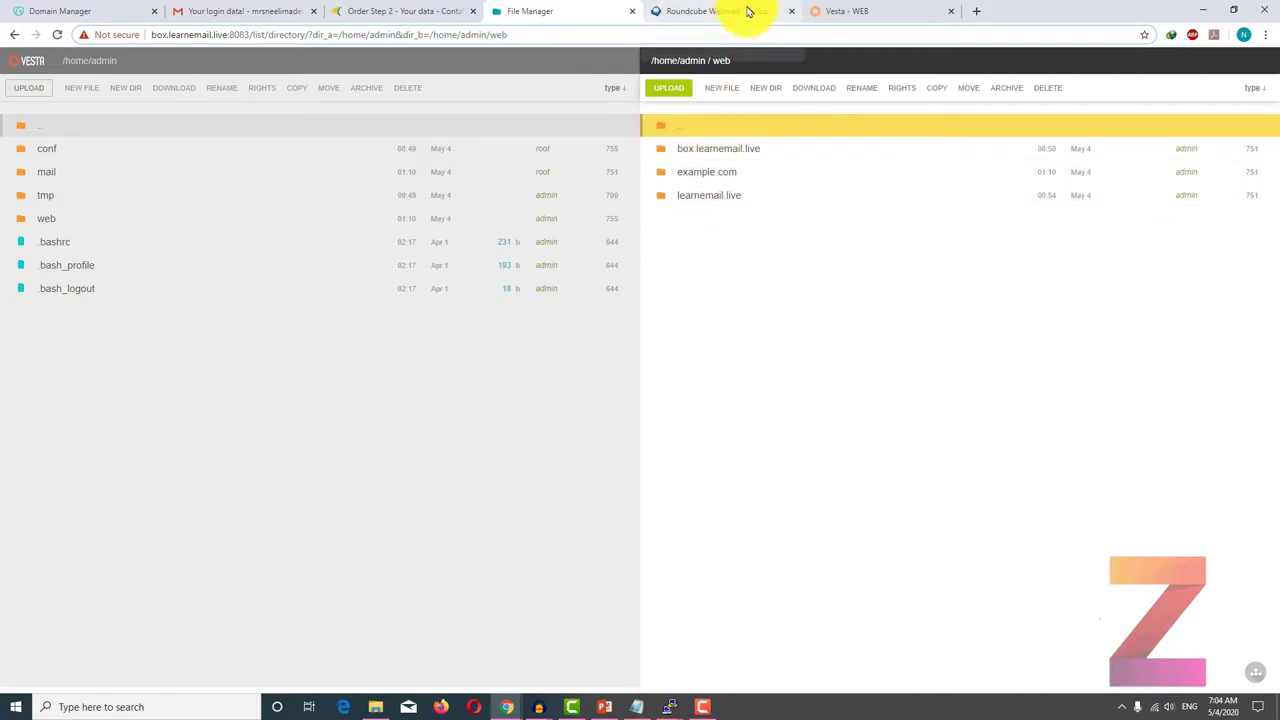
pyautogui.click(822, 9)
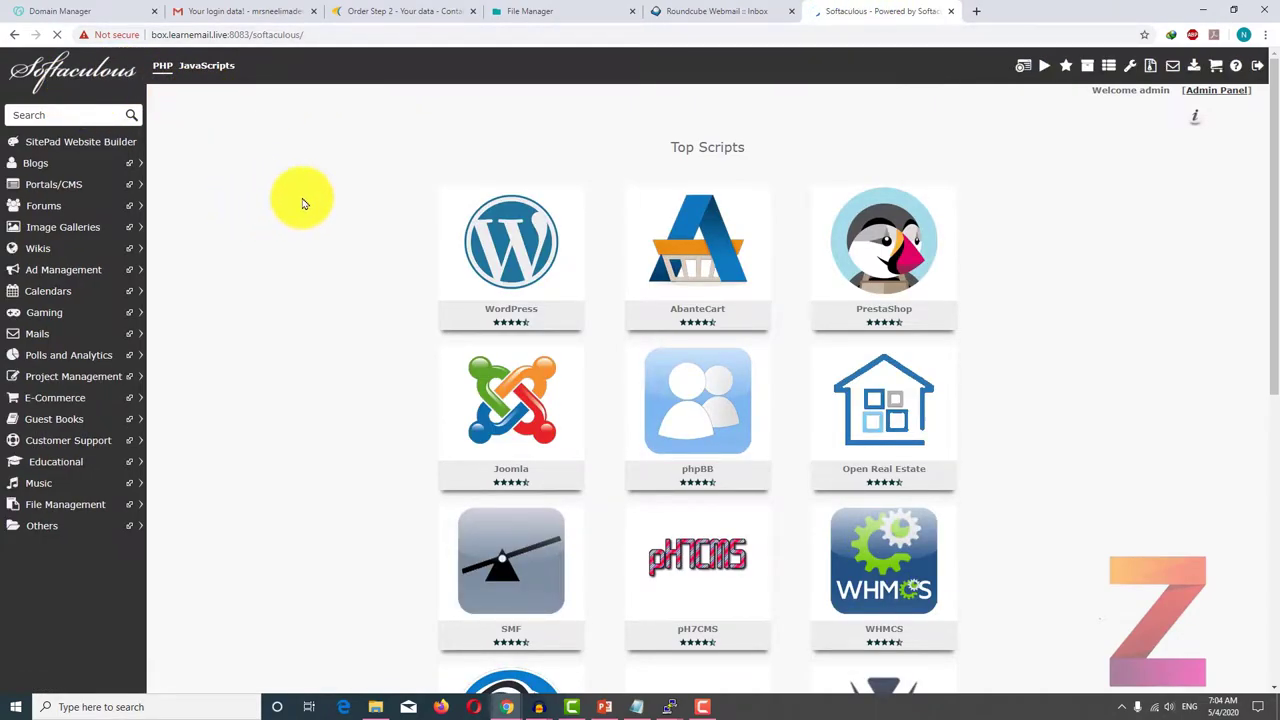
pyautogui.scroll(-1, 360, 250)
pyautogui.scroll(1, 360, 250)
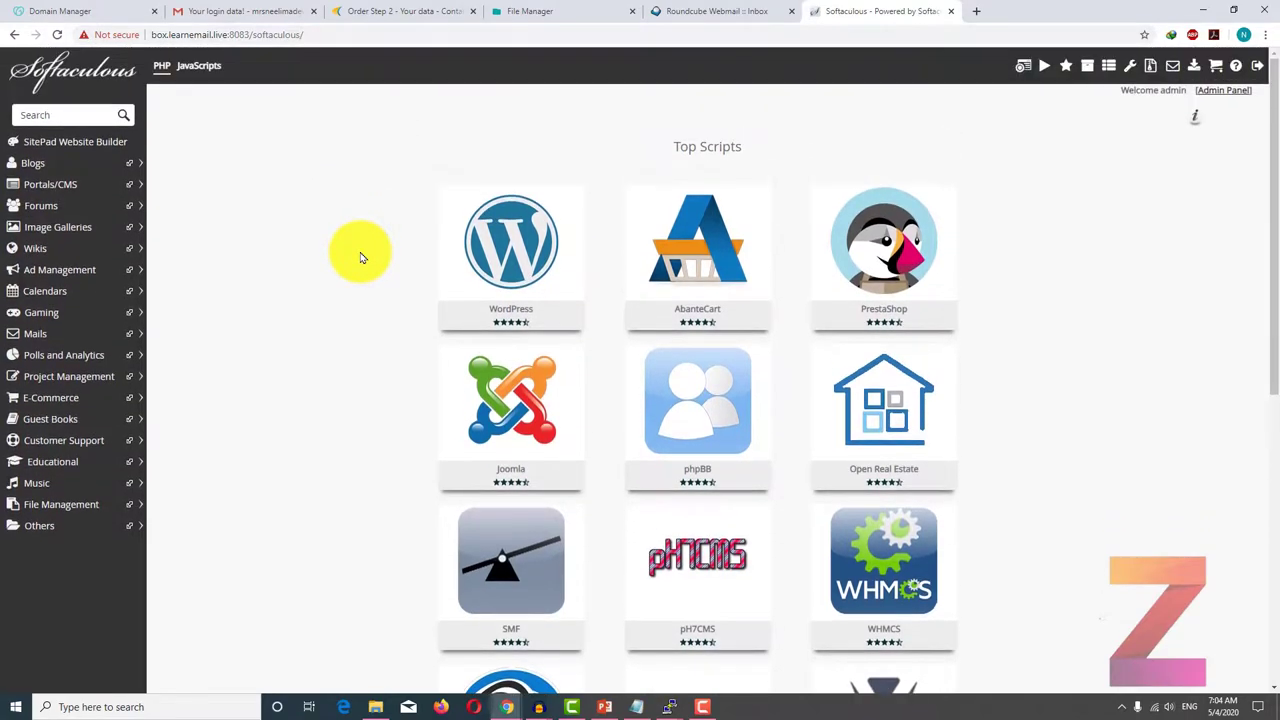
pyautogui.click(490, 248)
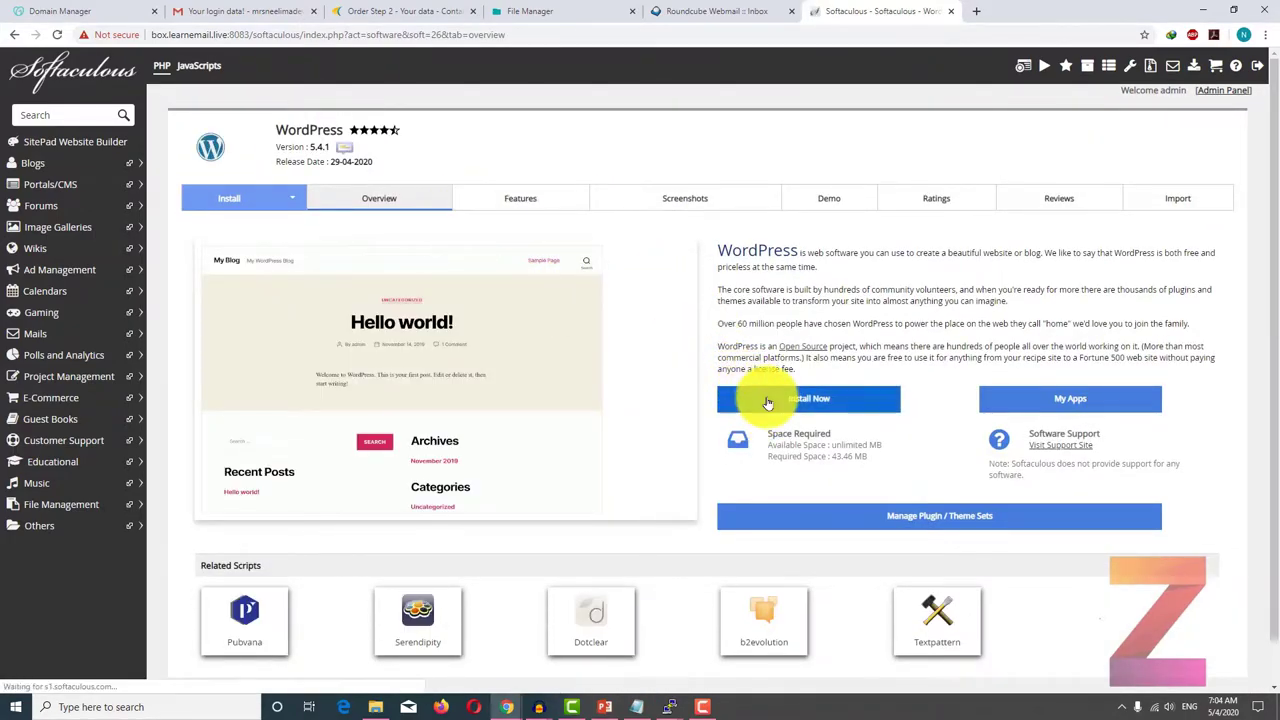
pyautogui.click(772, 403)
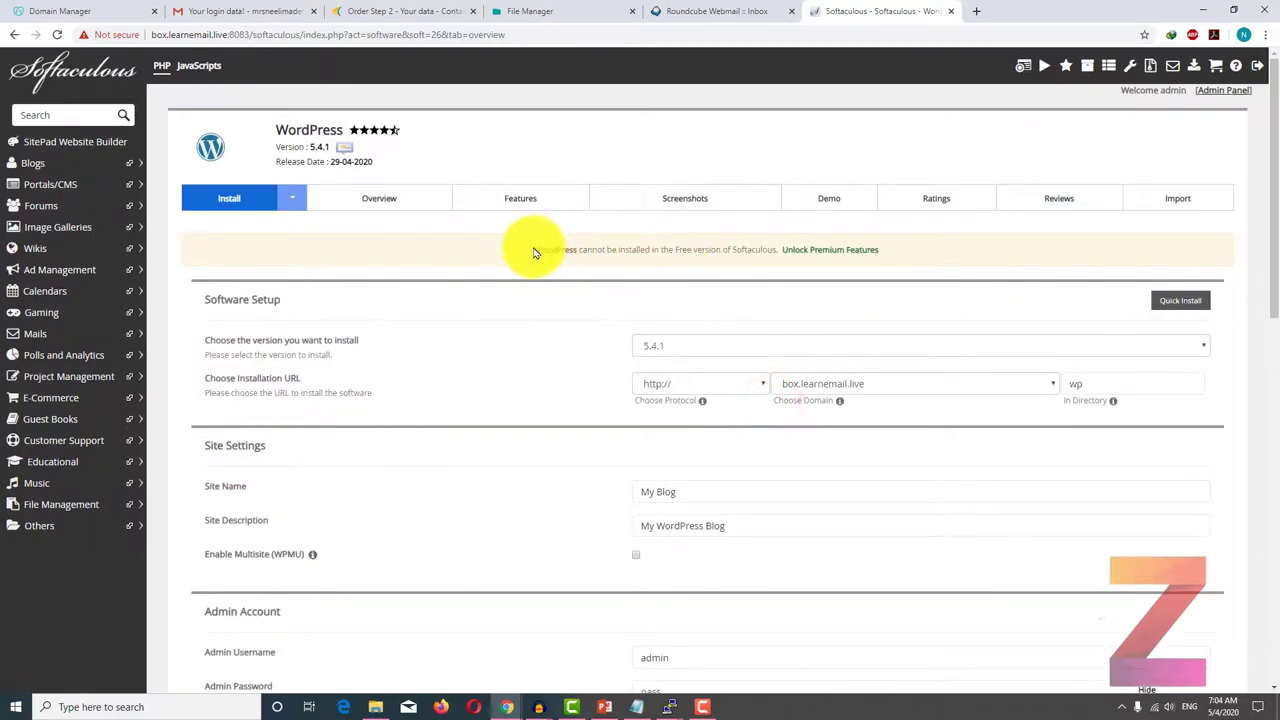
# Step: Read the free-version restriction for WordPress and compare the Softaculous Free and Professional plans, including the yearly price
pyautogui.moveTo(531, 252); pyautogui.dragTo(753, 251)
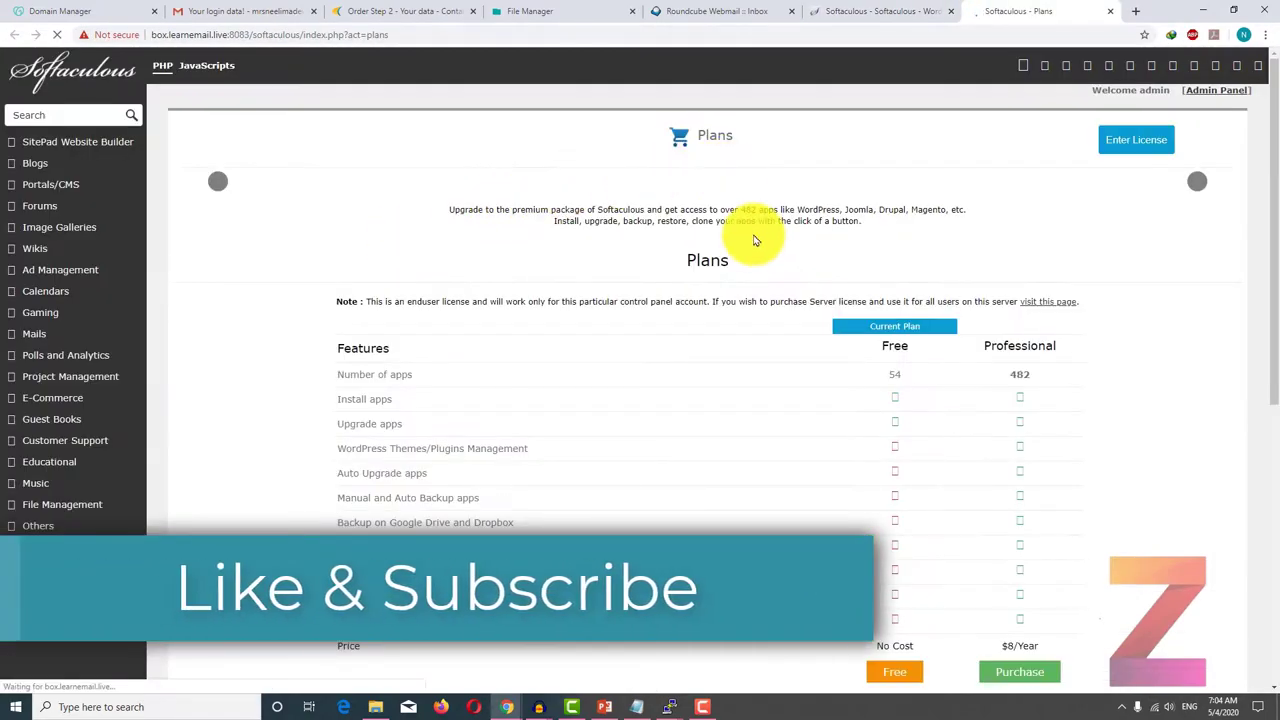
pyautogui.scroll(-5, 835, 365)
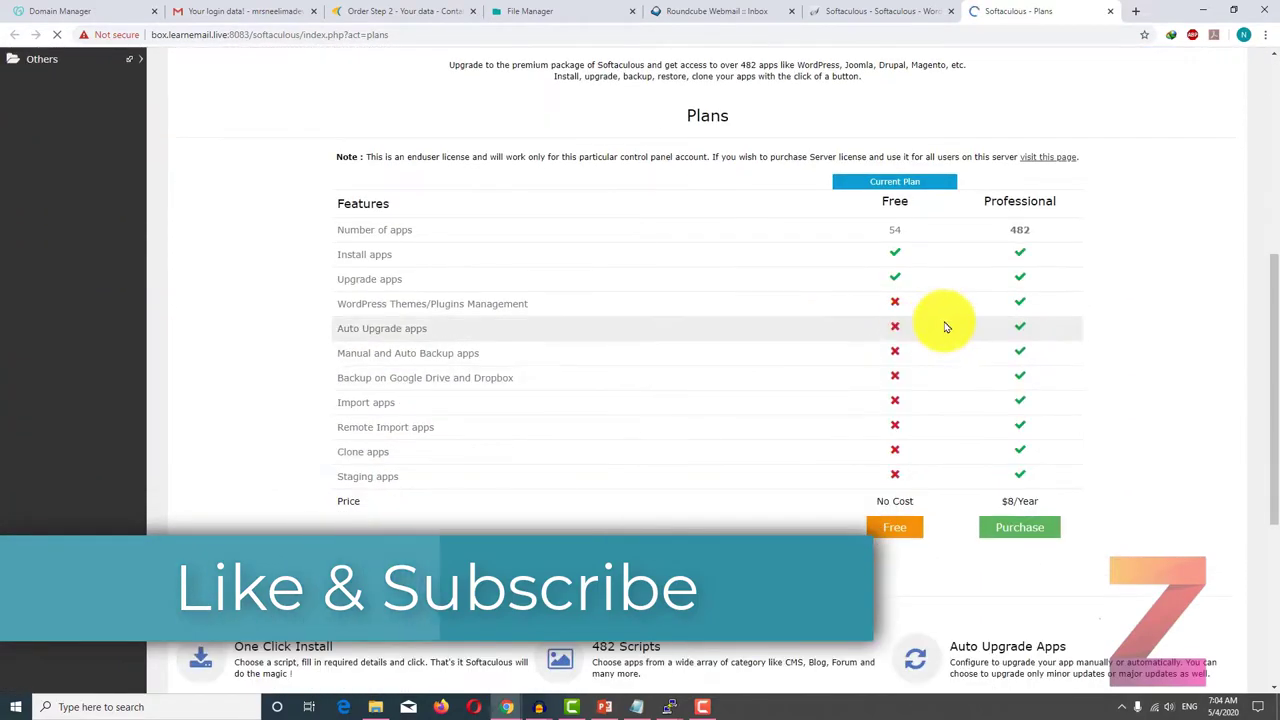
pyautogui.moveTo(998, 500); pyautogui.dragTo(1040, 500)
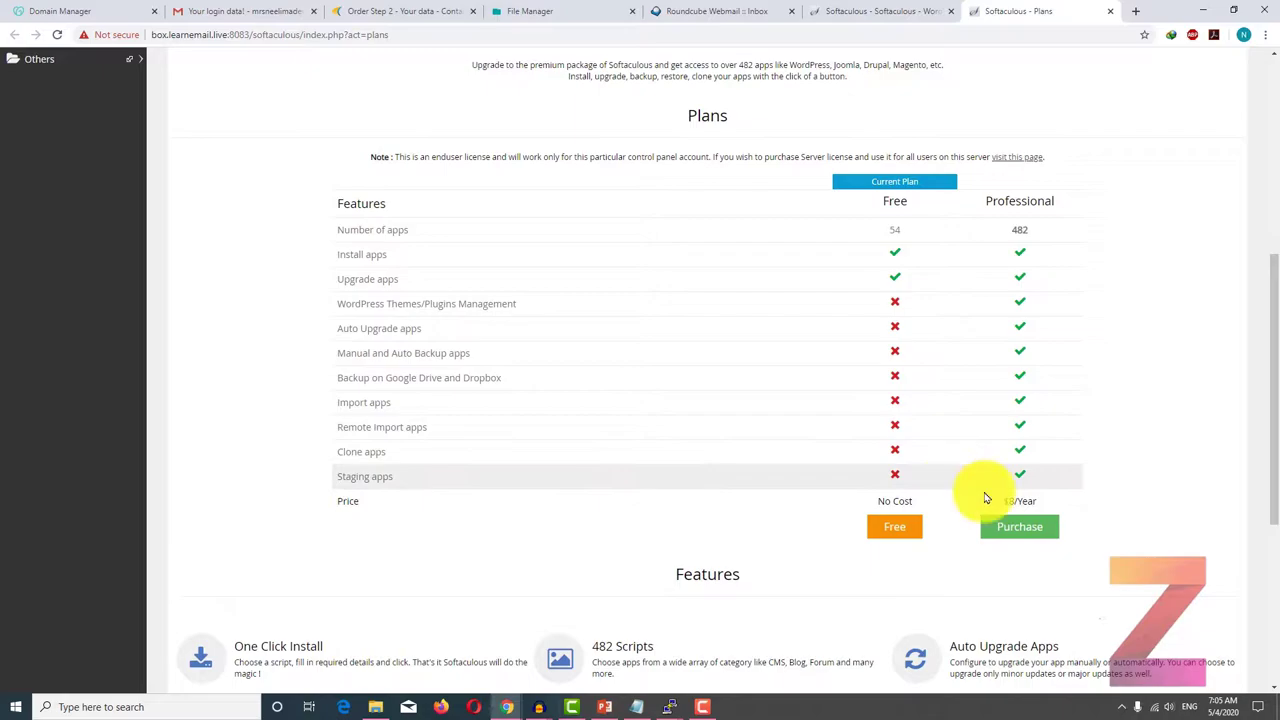
pyautogui.moveTo(990, 501); pyautogui.dragTo(1061, 505)
pyautogui.click(1131, 455)
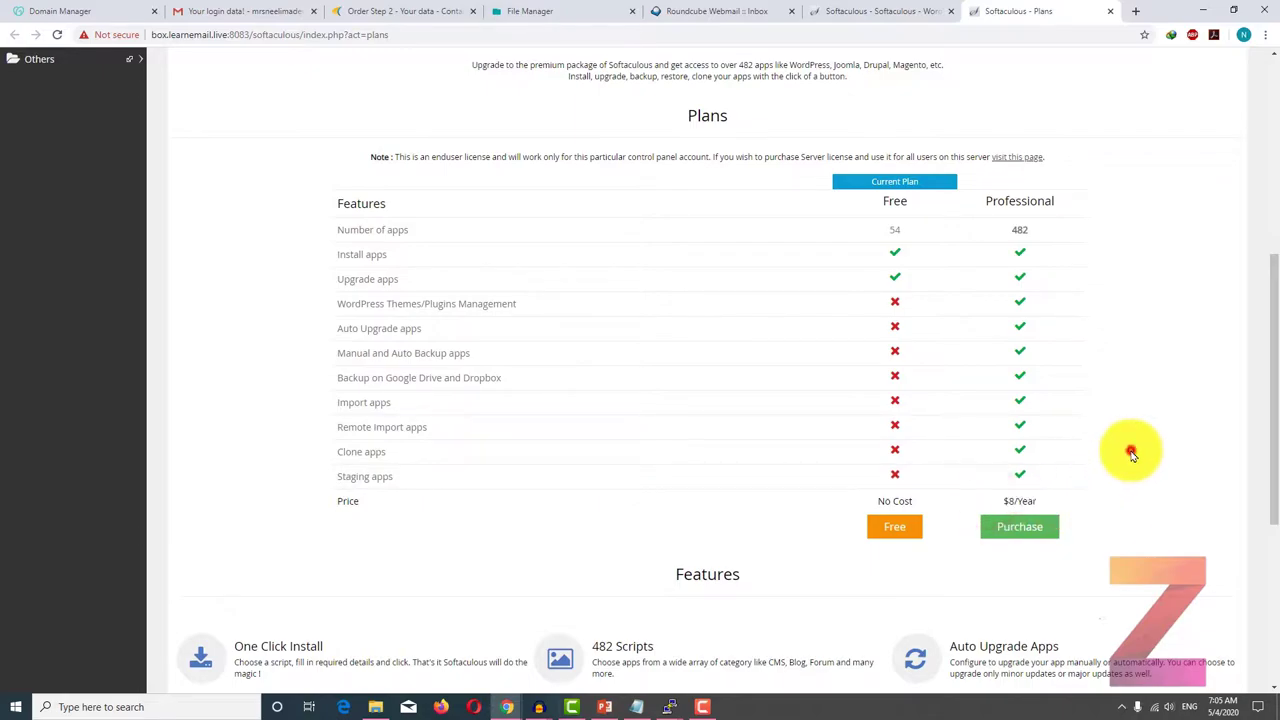
pyautogui.scroll(4, 1128, 452)
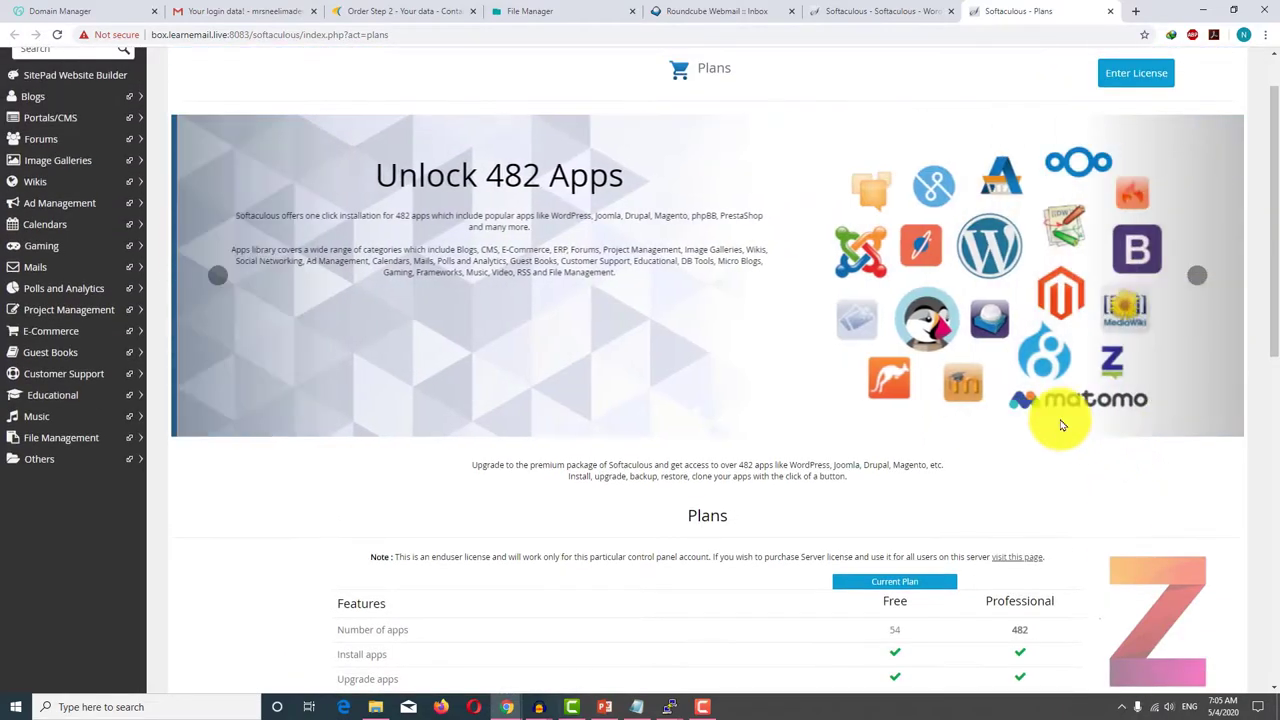
pyautogui.scroll(1, 745, 215)
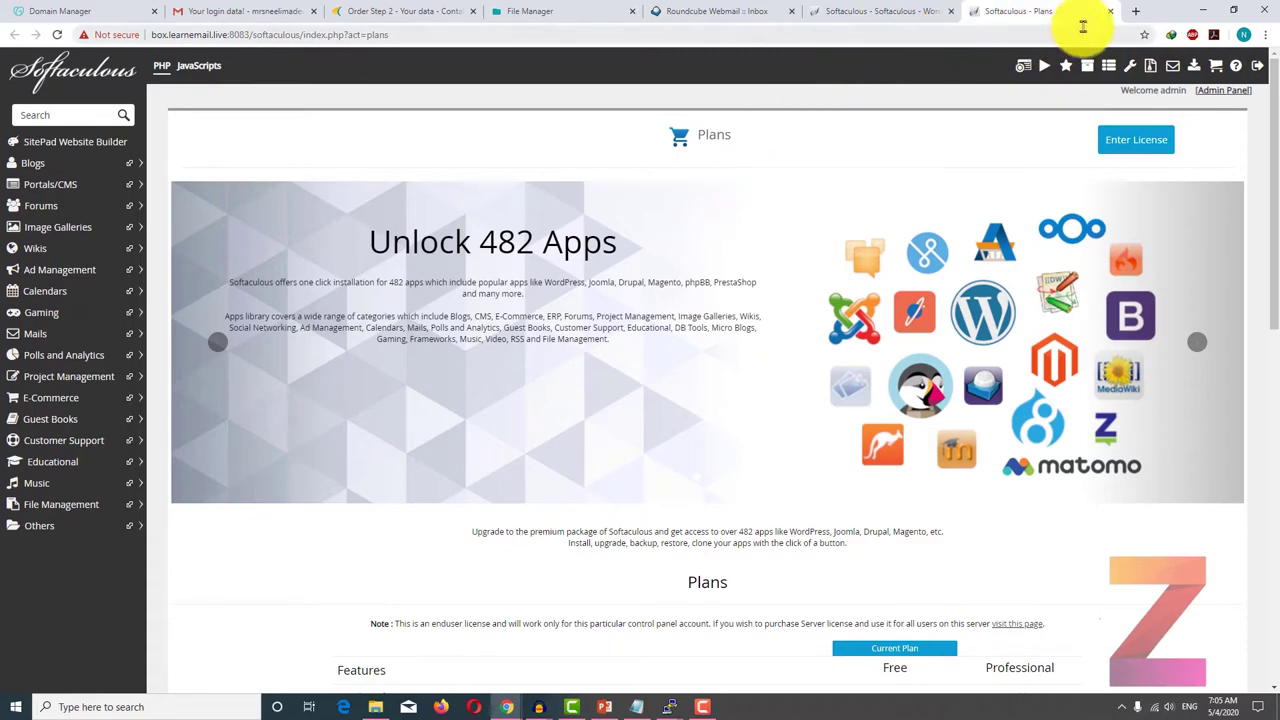
# Step: Open wordpress.org in a new browser tab and look over its home page
pyautogui.click(1128, 15)
pyautogui.write('wordpr')
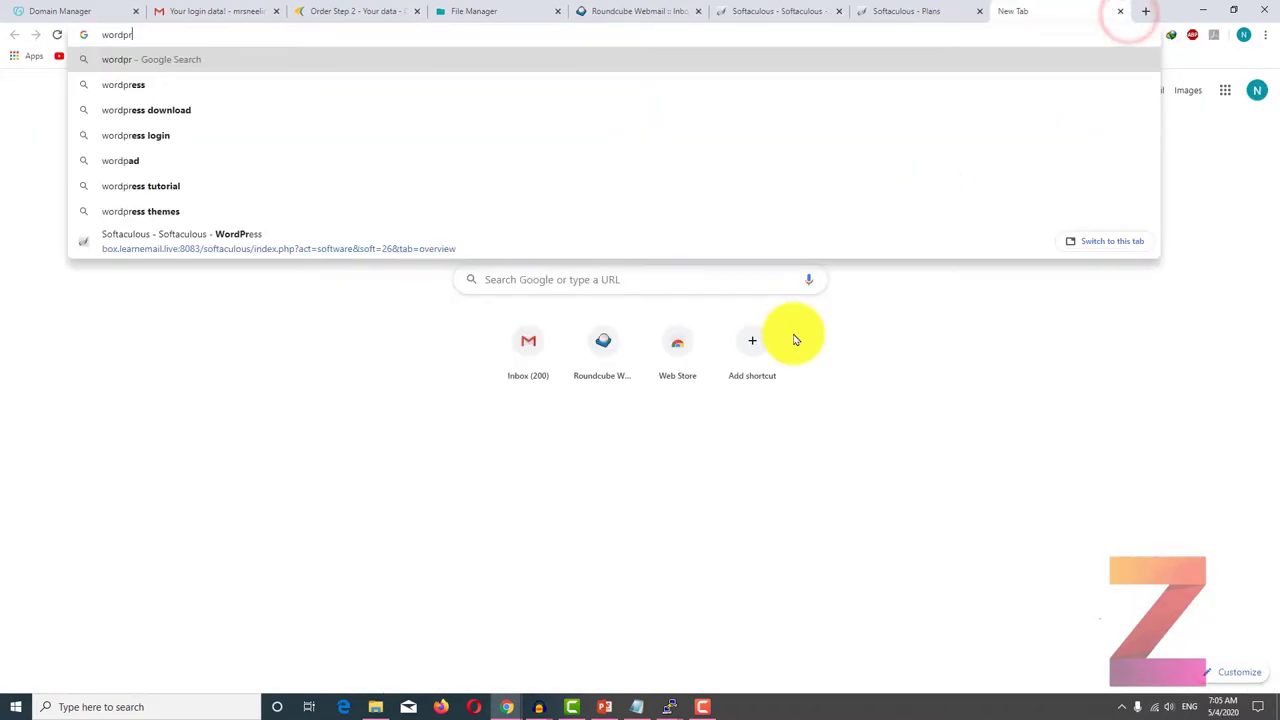
pyautogui.write('ess.org')
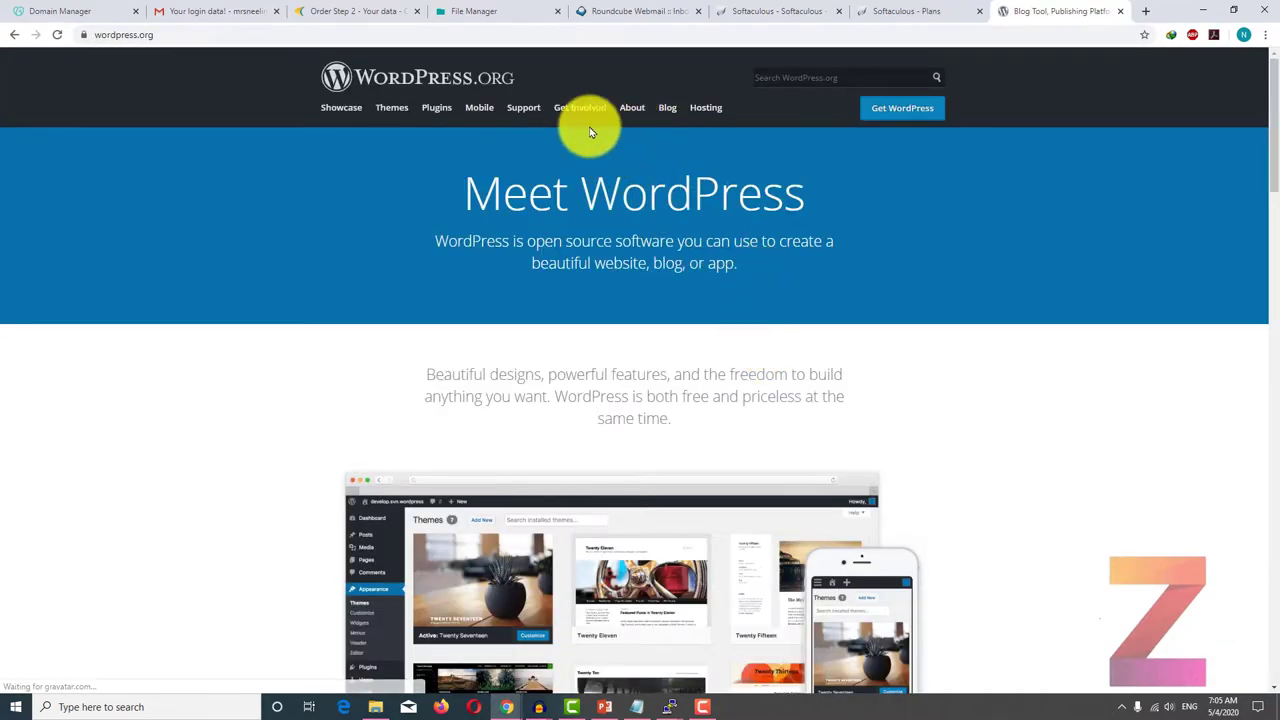
pyautogui.scroll(-5, 1020, 390)
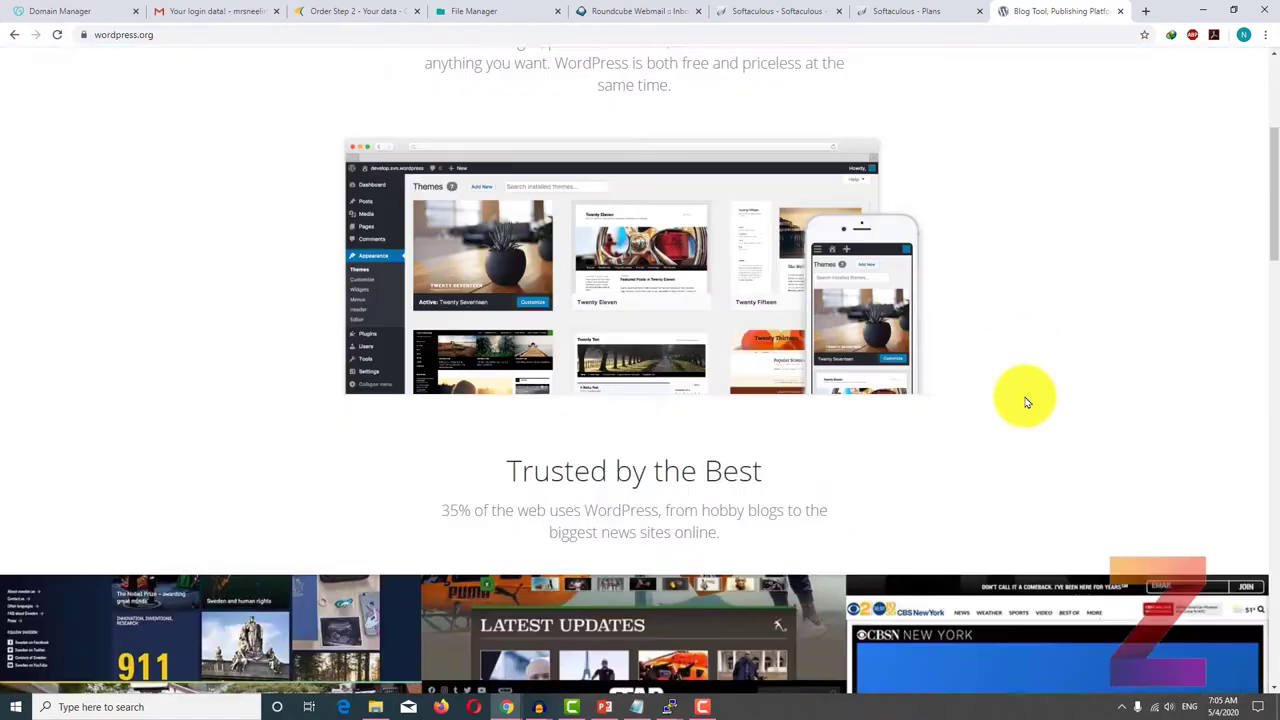
pyautogui.scroll(5, 1023, 400)
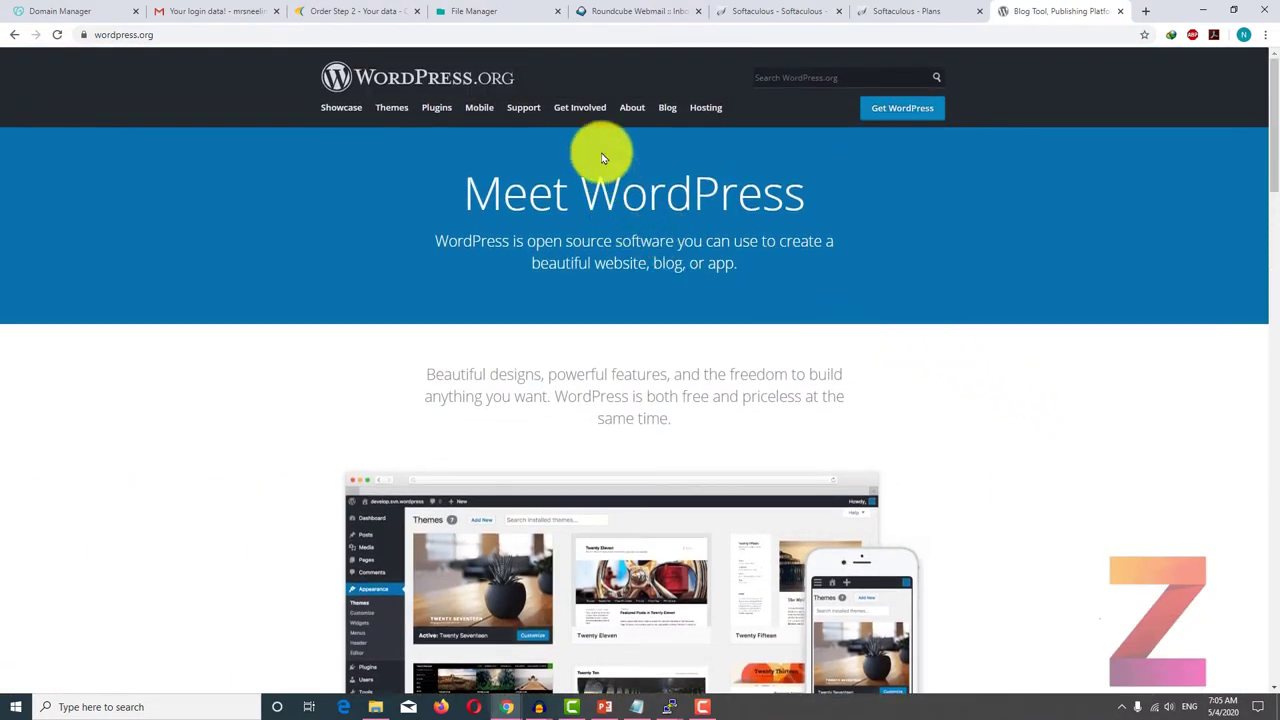
# Step: Download the WordPress 5.4.1 zip archive from wordpress.org and close the site's page
pyautogui.click(892, 106)
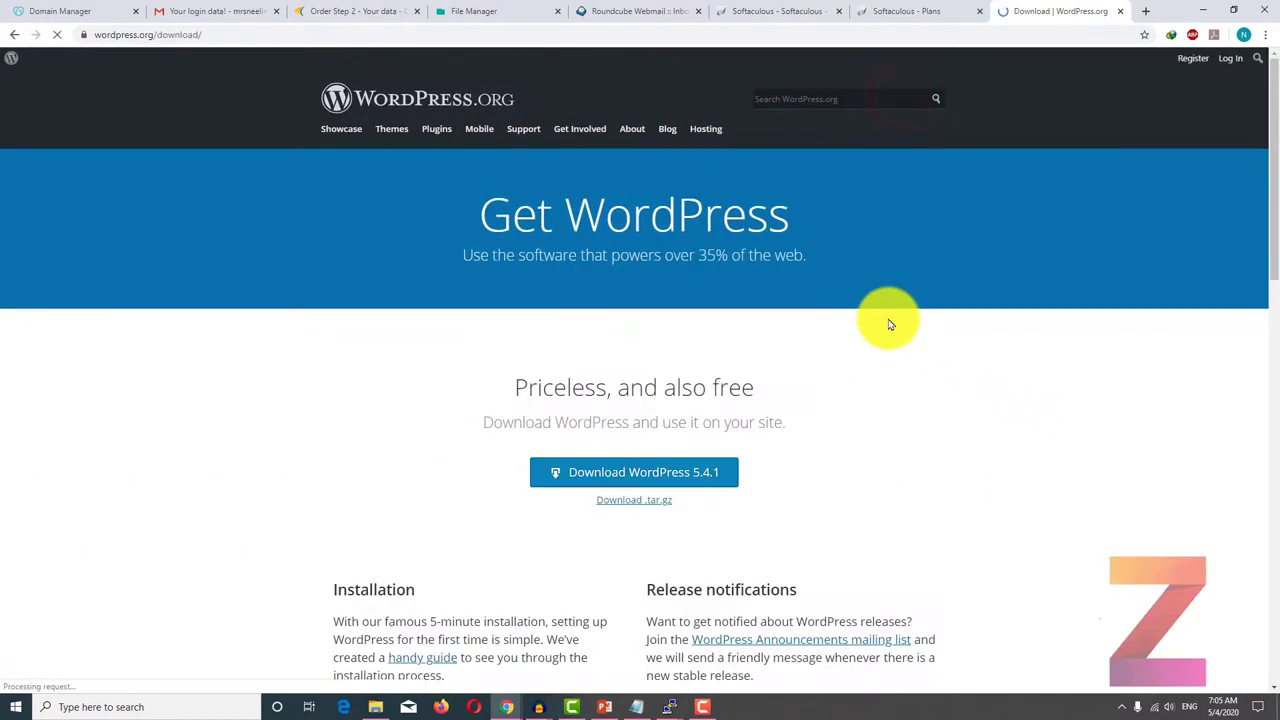
pyautogui.click(689, 471)
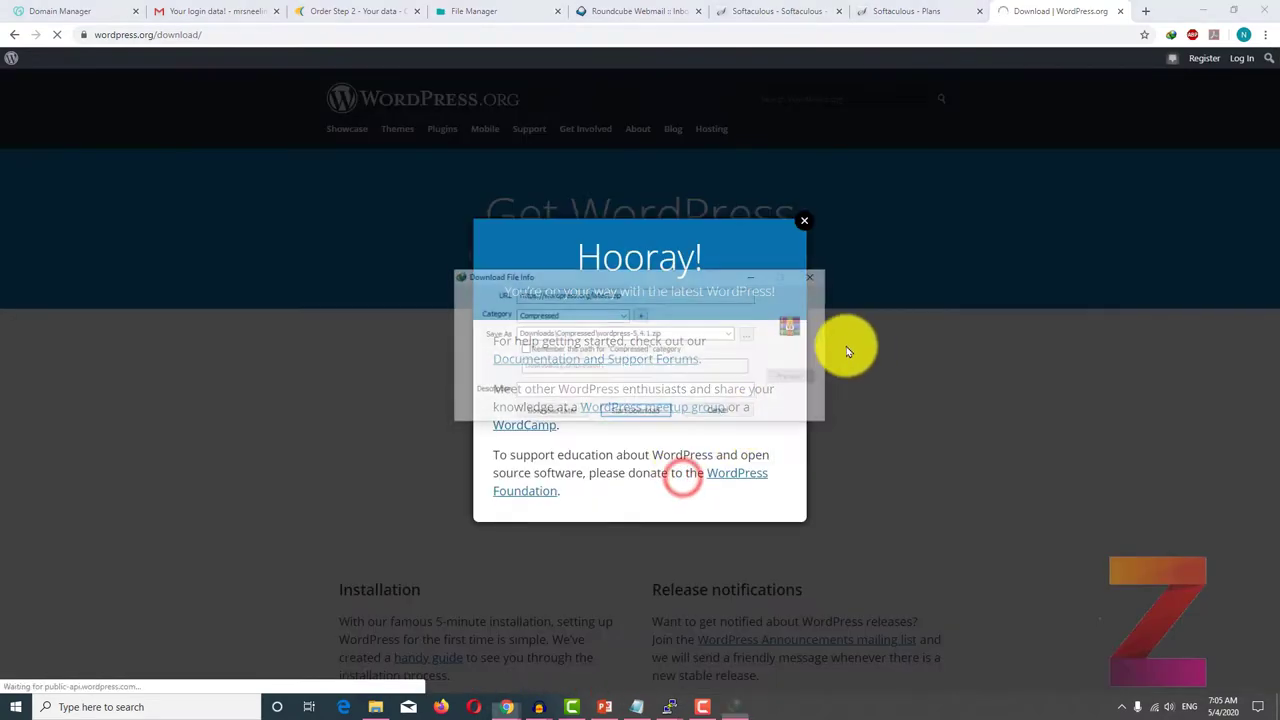
pyautogui.click(637, 411)
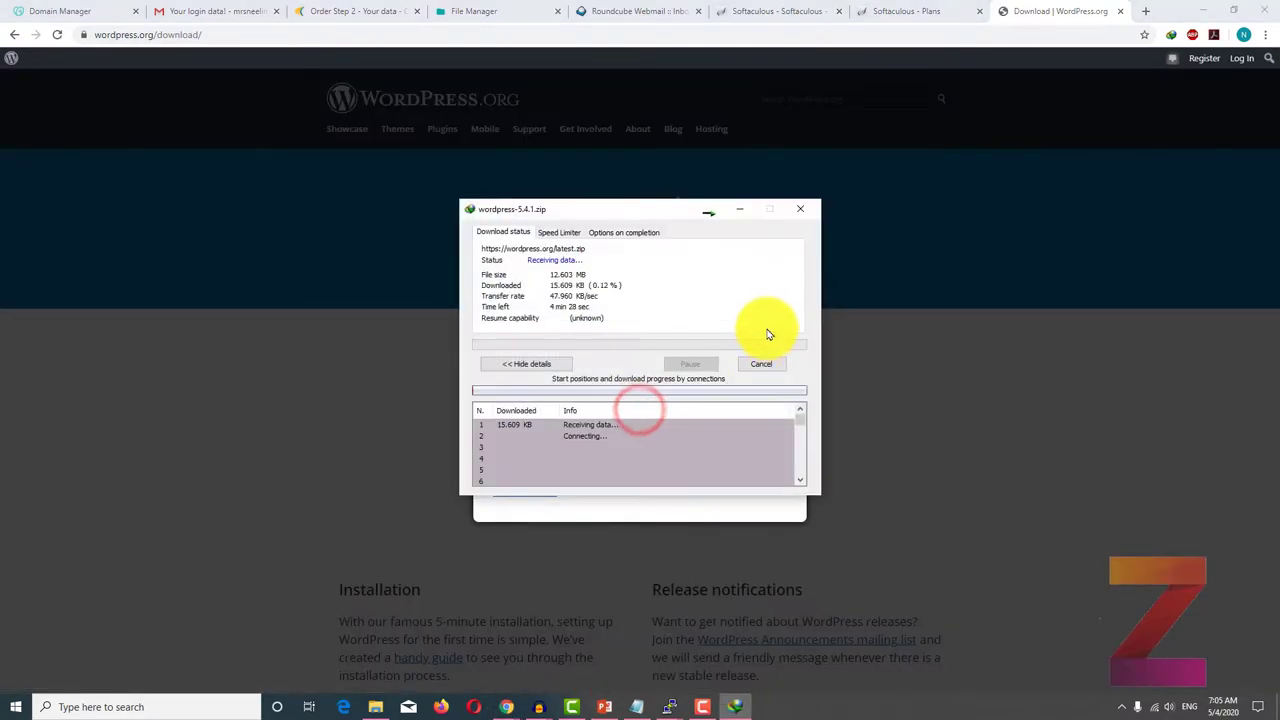
pyautogui.click(744, 213)
pyautogui.hotkey('ctrl', 'w')
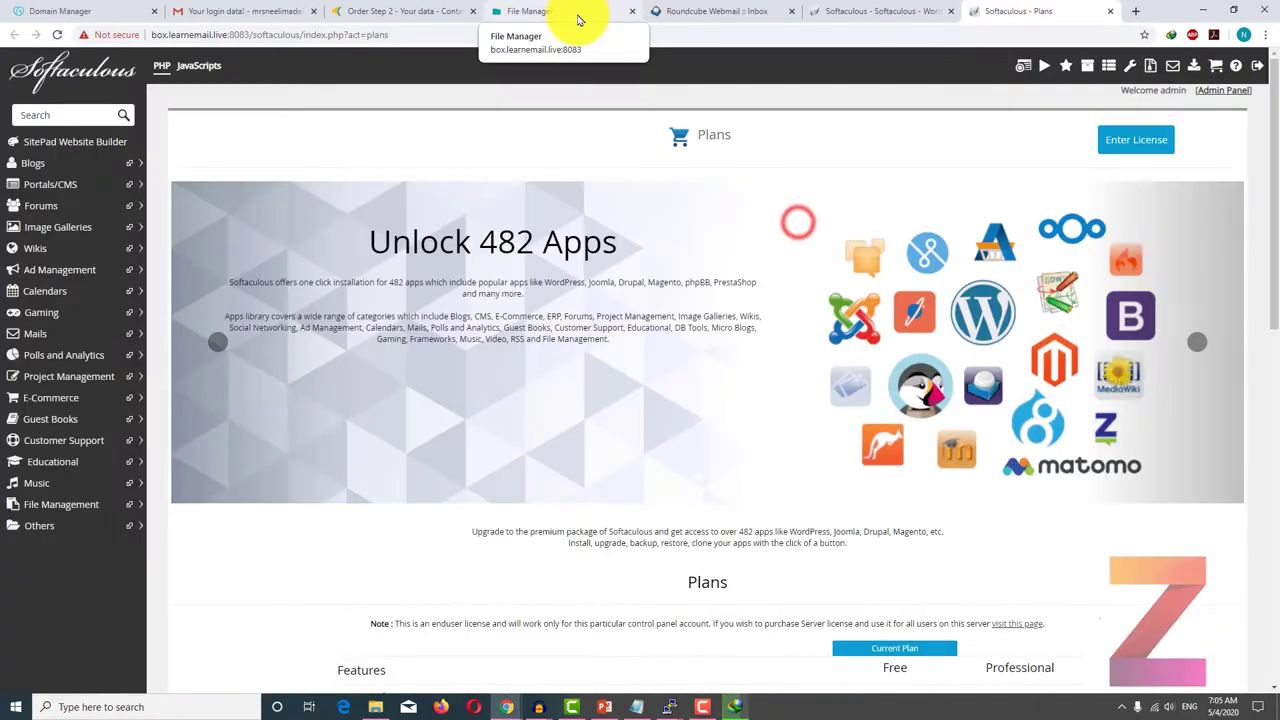
# Step: Open the public_html folder of learnemail.live in the Vesta file manager
pyautogui.click(583, 14)
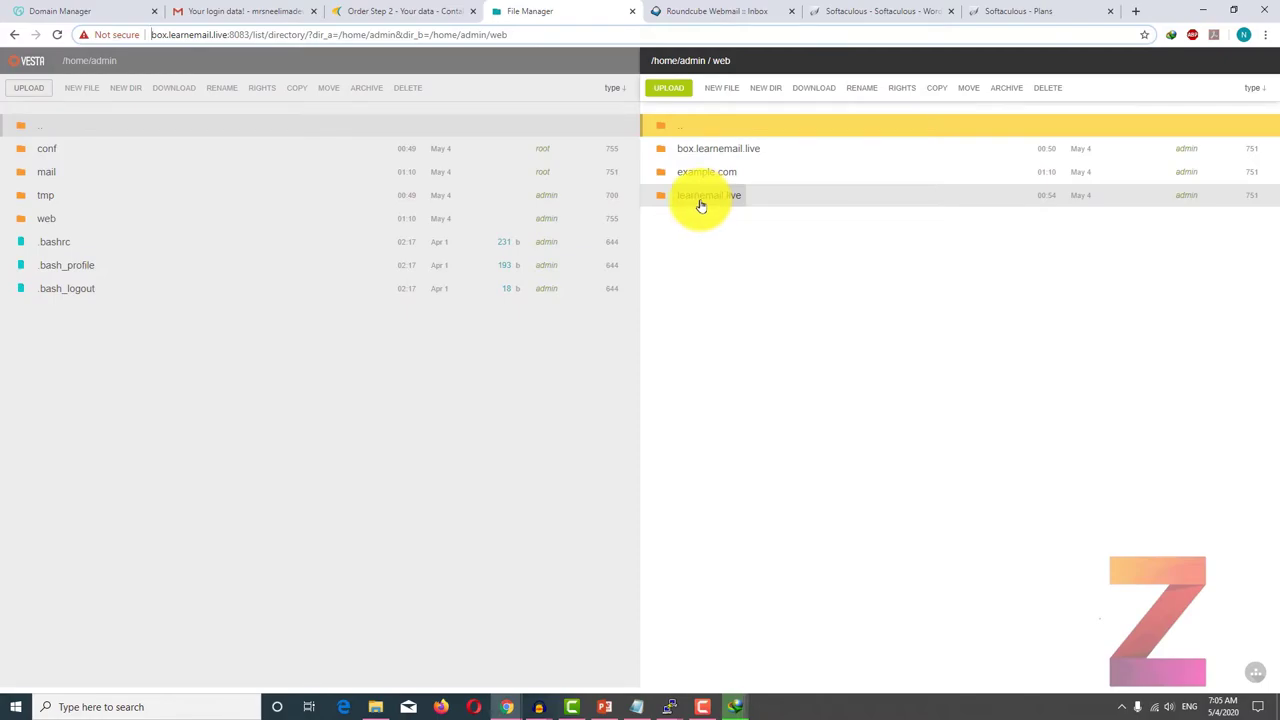
pyautogui.doubleClick(701, 204)
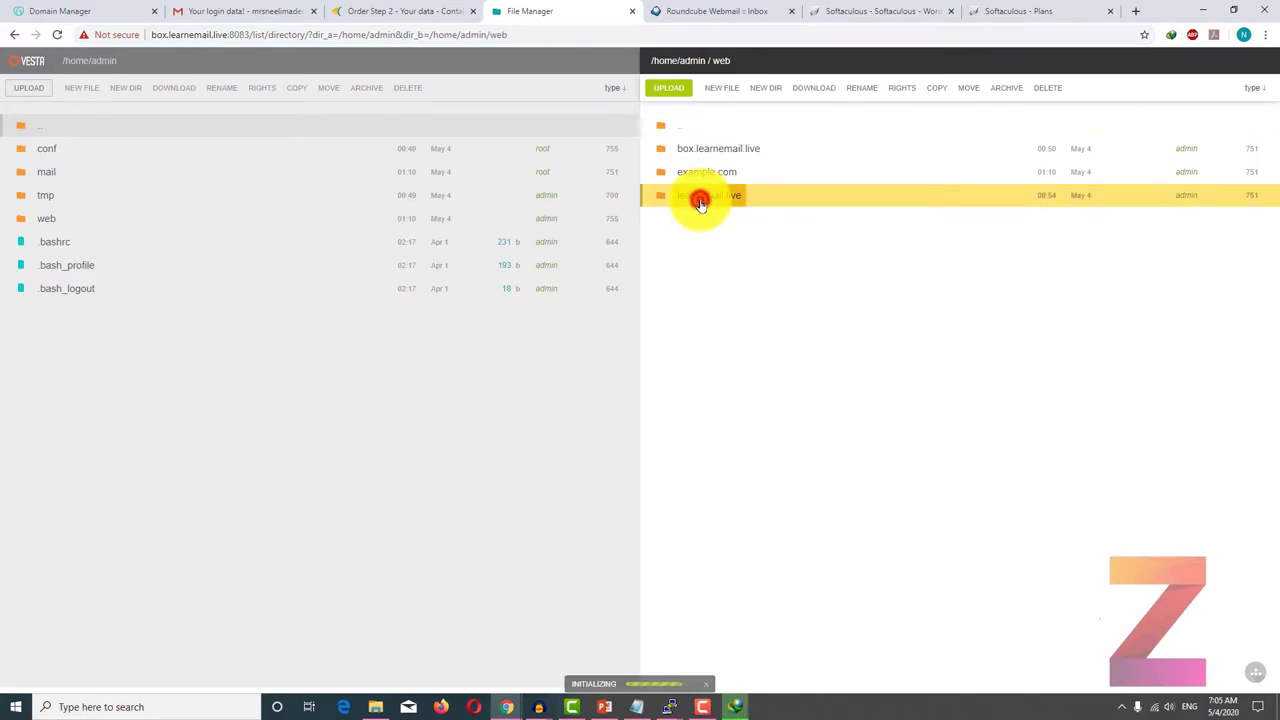
pyautogui.doubleClick(701, 201)
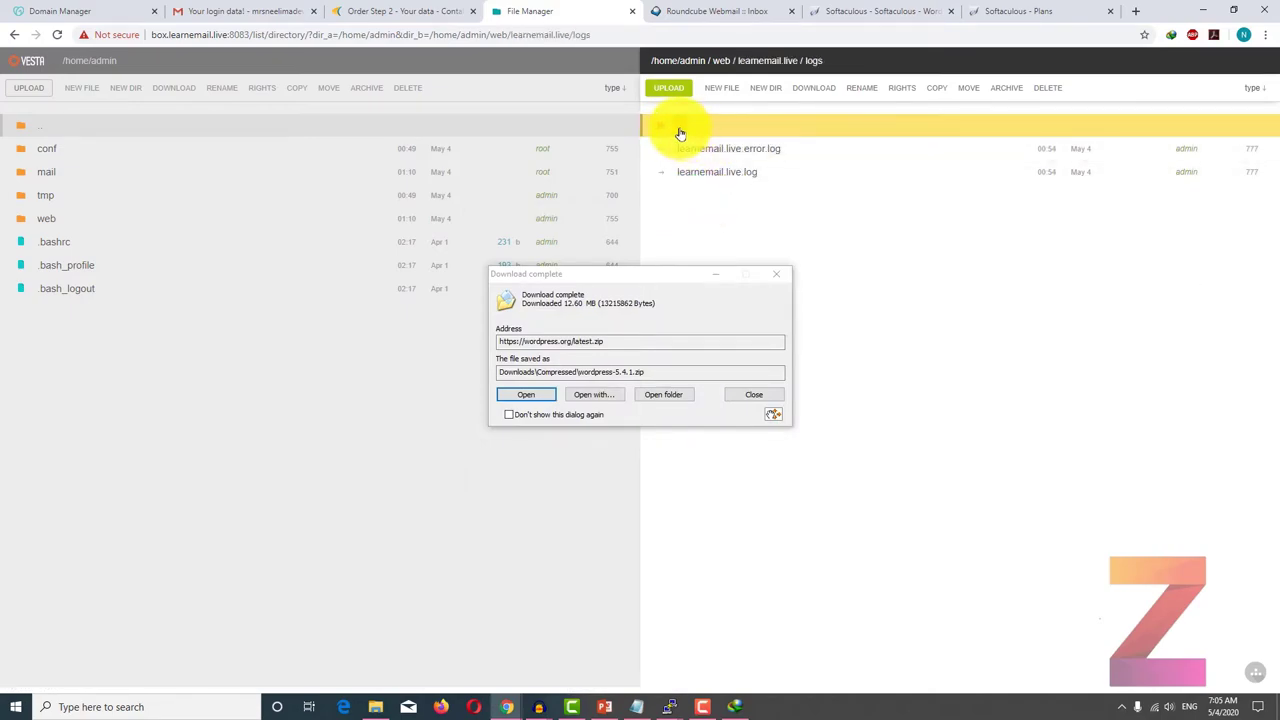
pyautogui.doubleClick(680, 133)
pyautogui.click(720, 272)
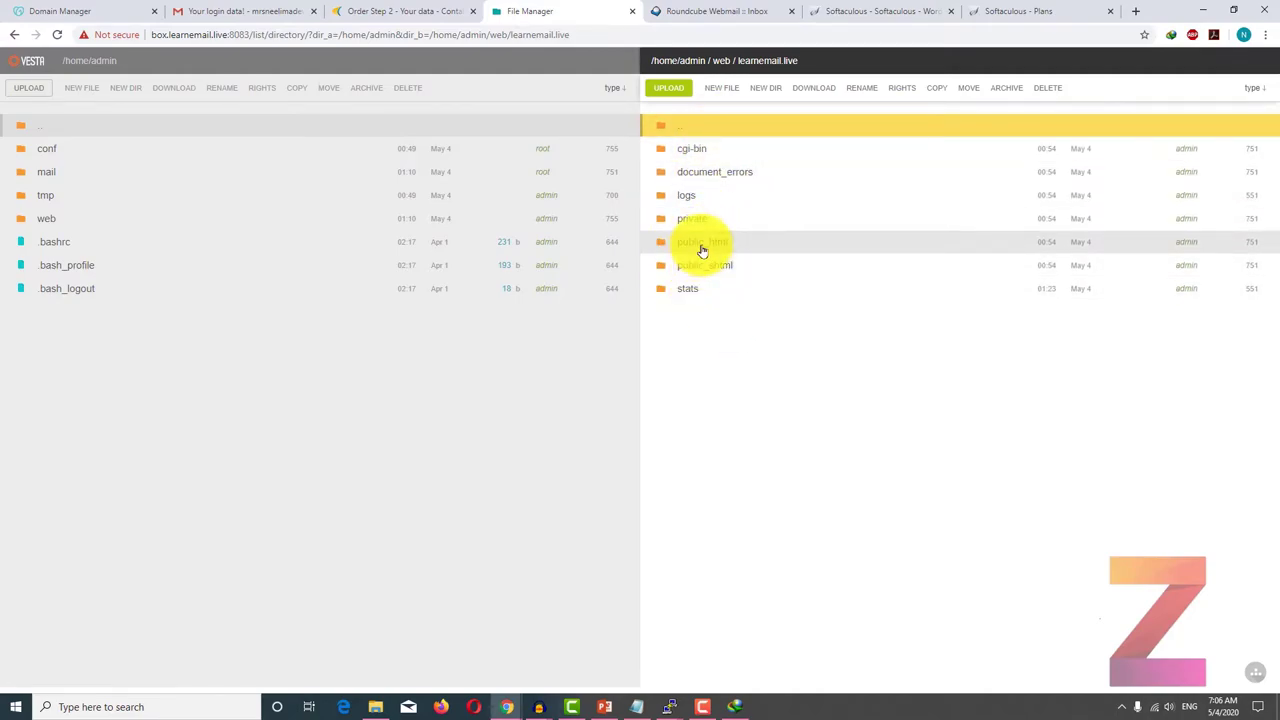
pyautogui.doubleClick(703, 245)
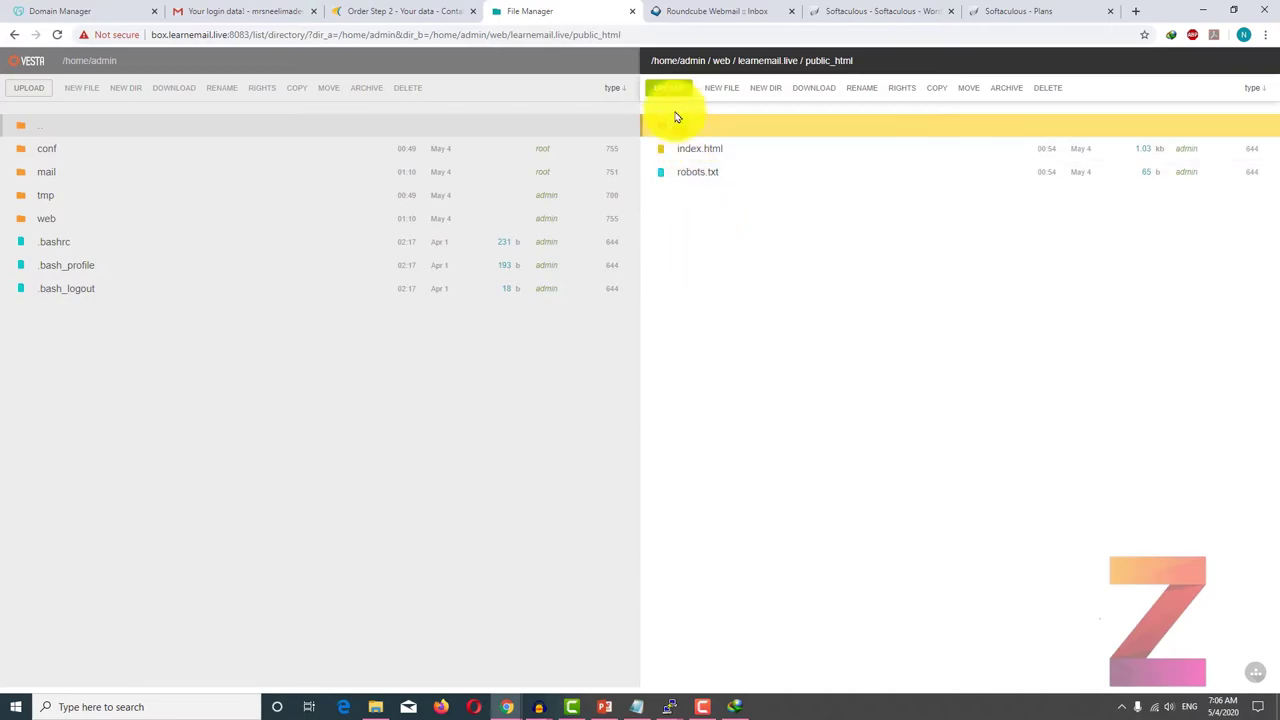
# Step: Upload wordpress-5.4.1.zip from the Downloads\Compressed folder into public_html
pyautogui.click(686, 95)
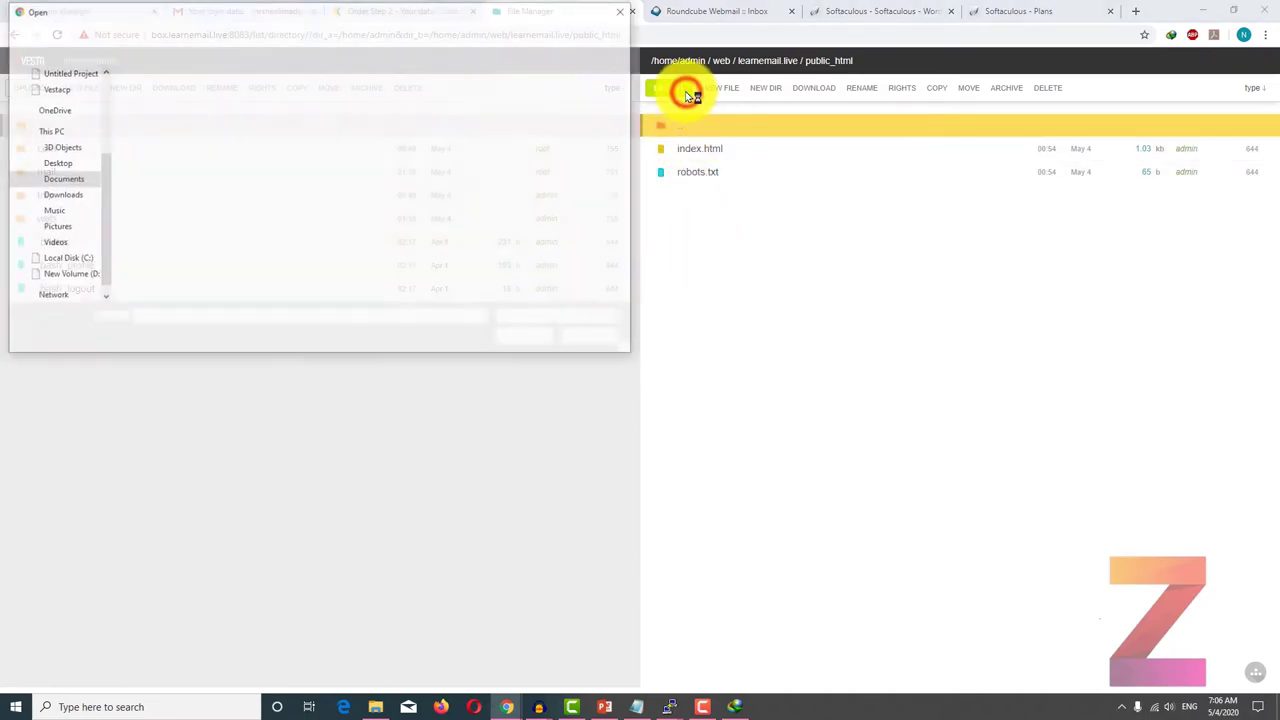
pyautogui.scroll(3, 76, 155)
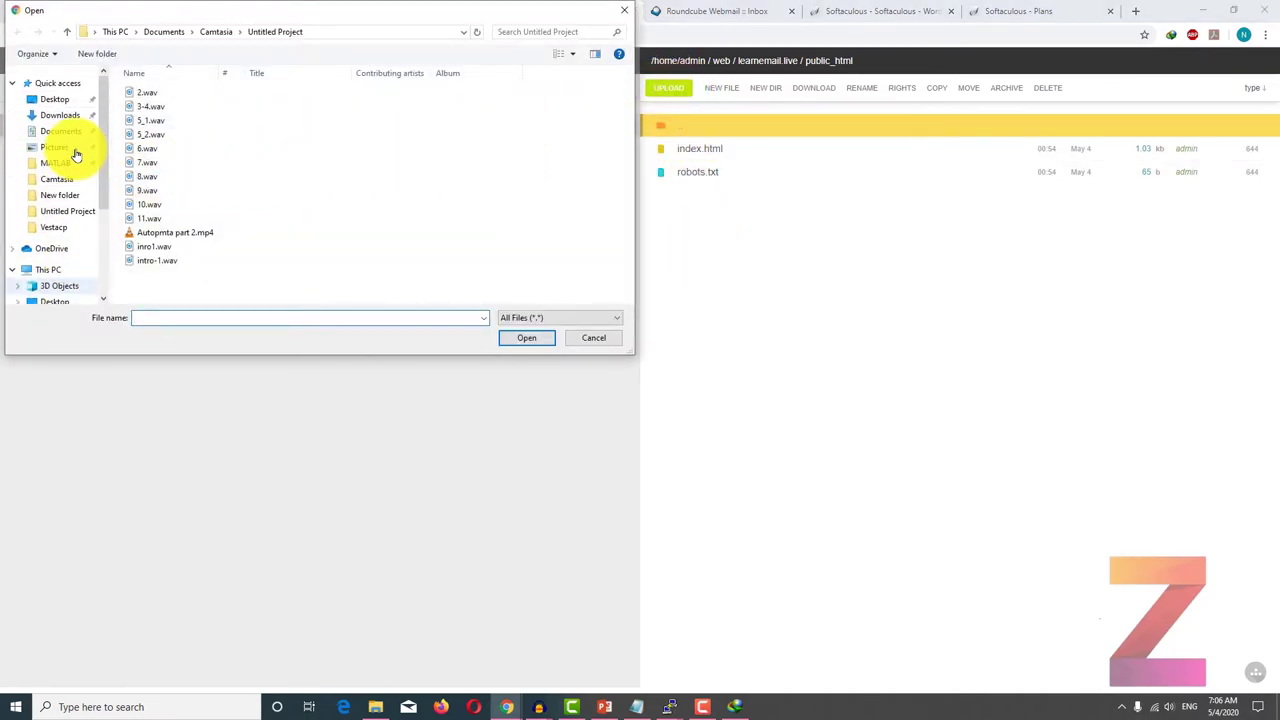
pyautogui.click(59, 115)
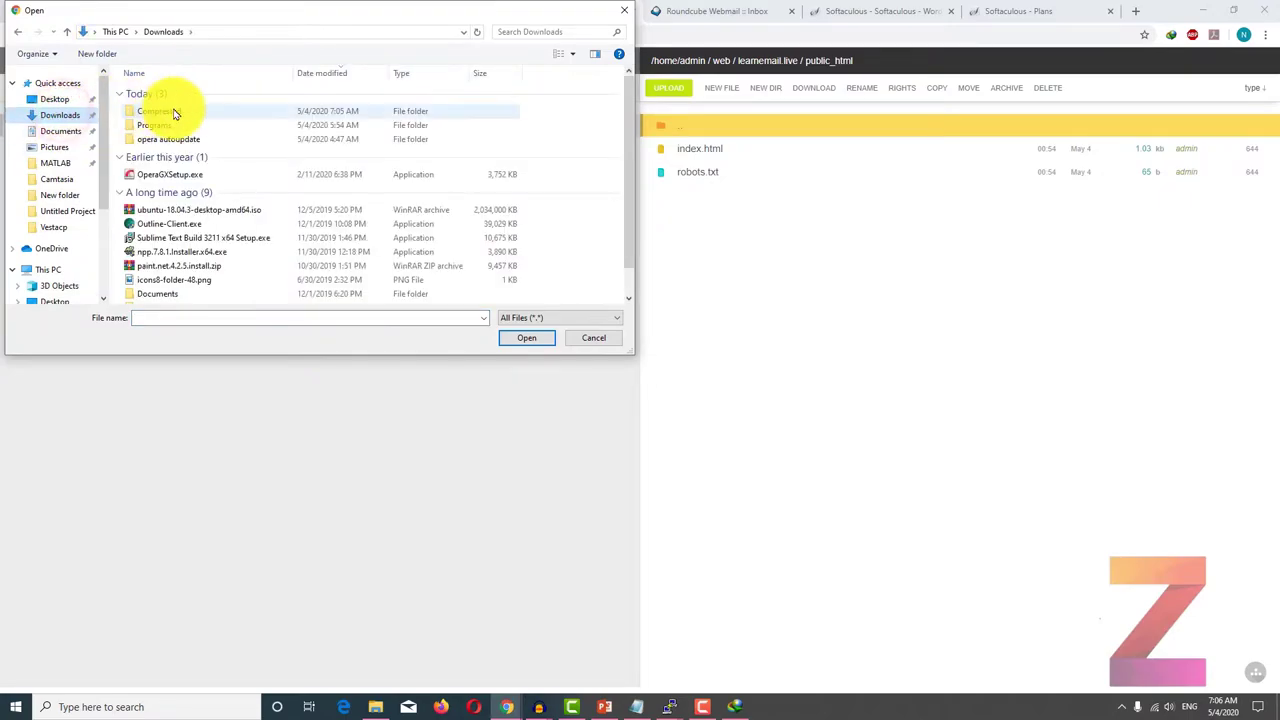
pyautogui.doubleClick(173, 112)
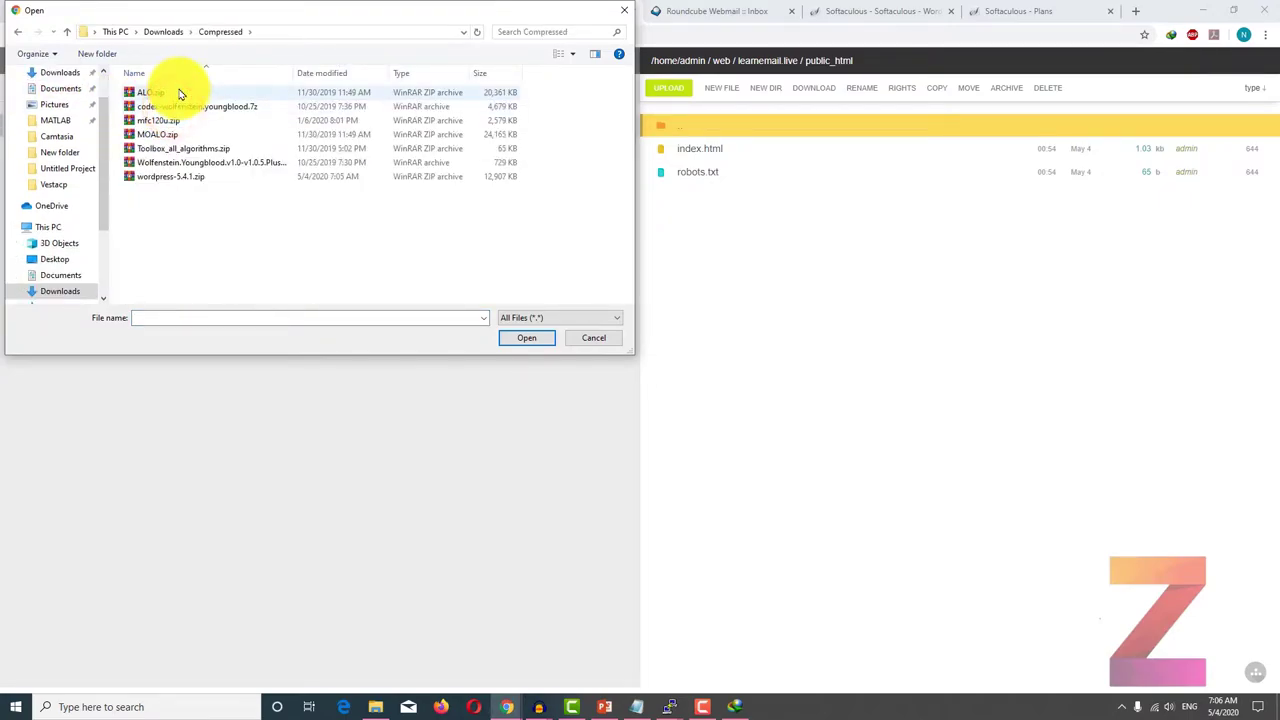
pyautogui.doubleClick(168, 175)
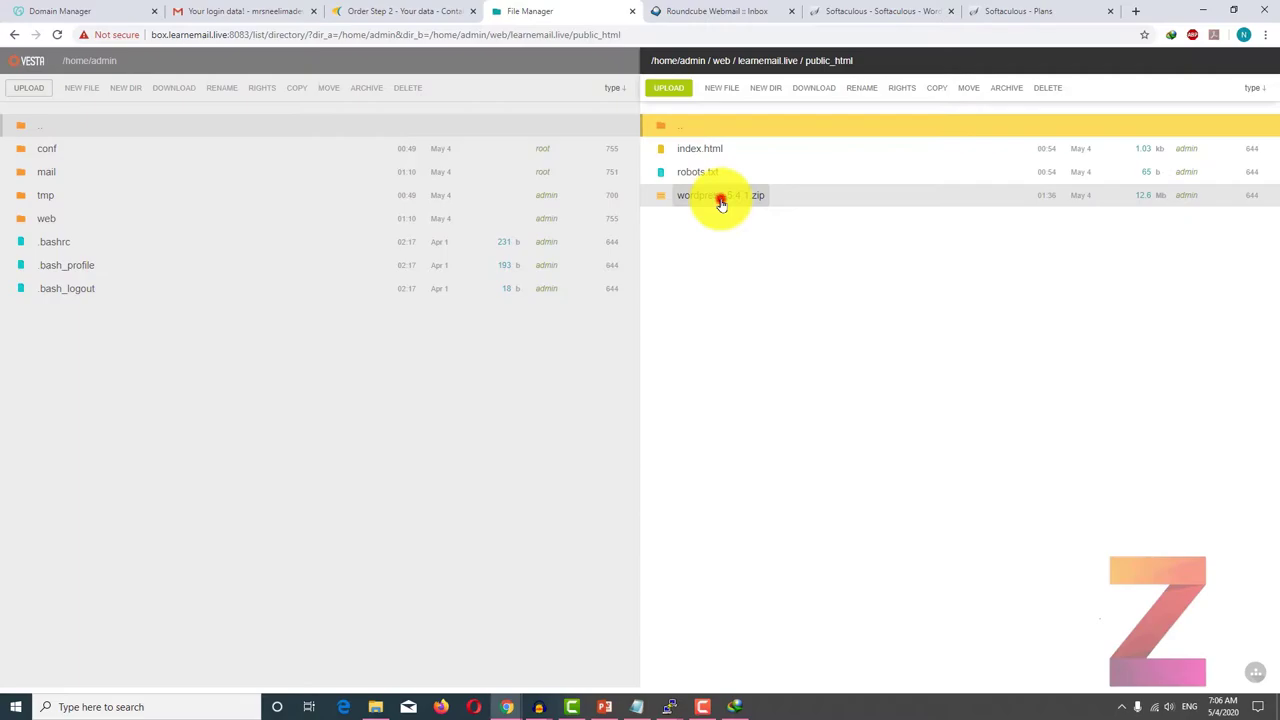
# Step: Extract wordpress-5.4.1.zip into /home/admin/web/learnemail.live/public_html
pyautogui.click(720, 197)
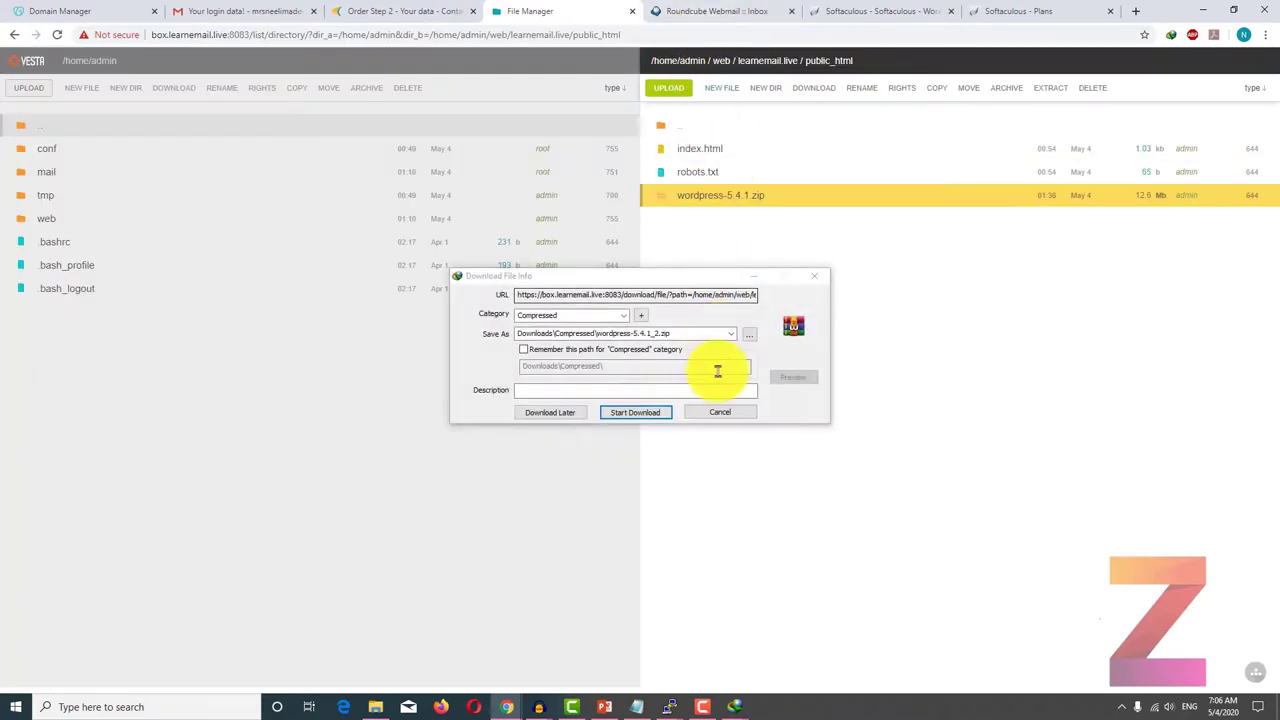
pyautogui.click(720, 412)
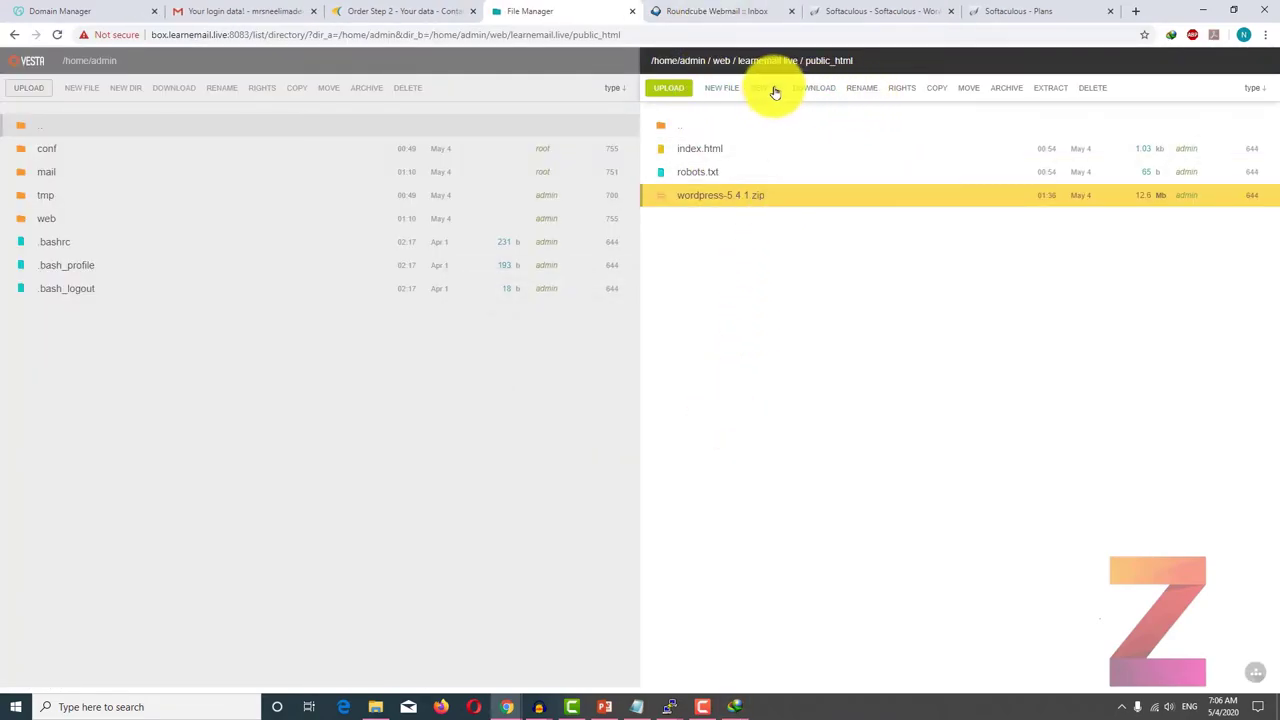
pyautogui.click(1042, 91)
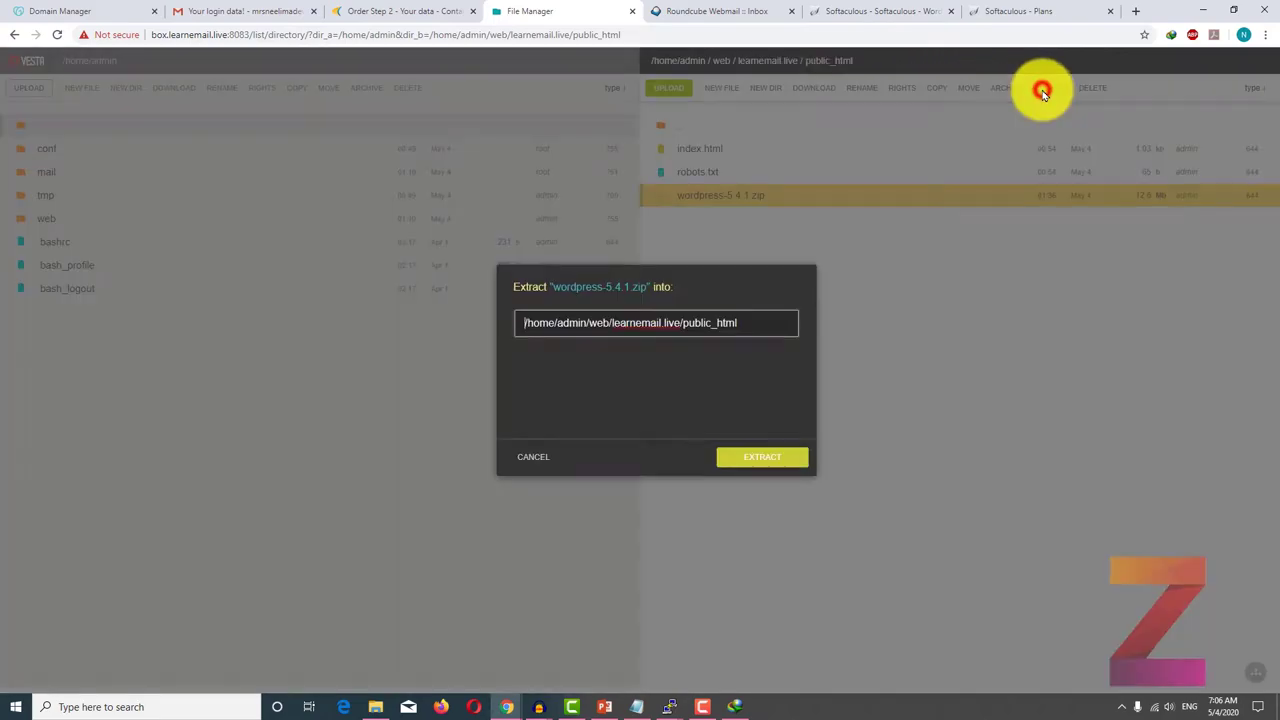
pyautogui.click(749, 458)
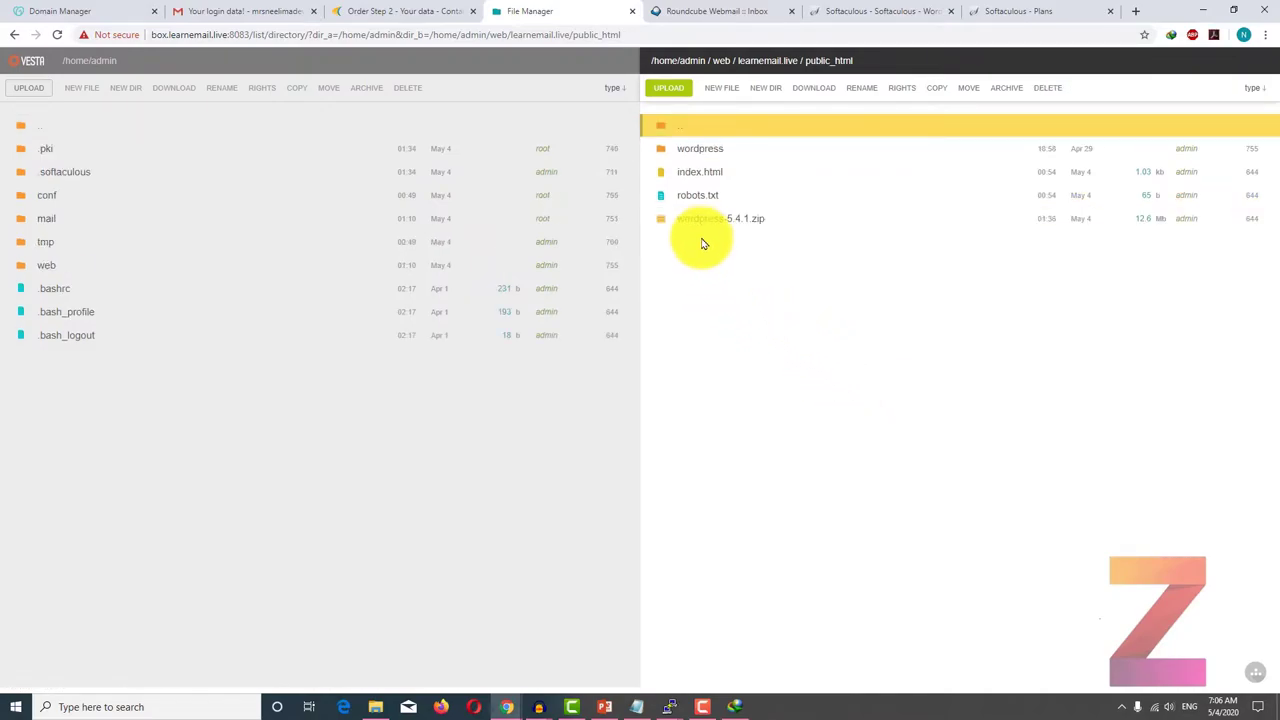
# Step: Move all files and folders from the extracted wordpress folder into /home/admin/web/learnemail.live/public_html
pyautogui.doubleClick(695, 152)
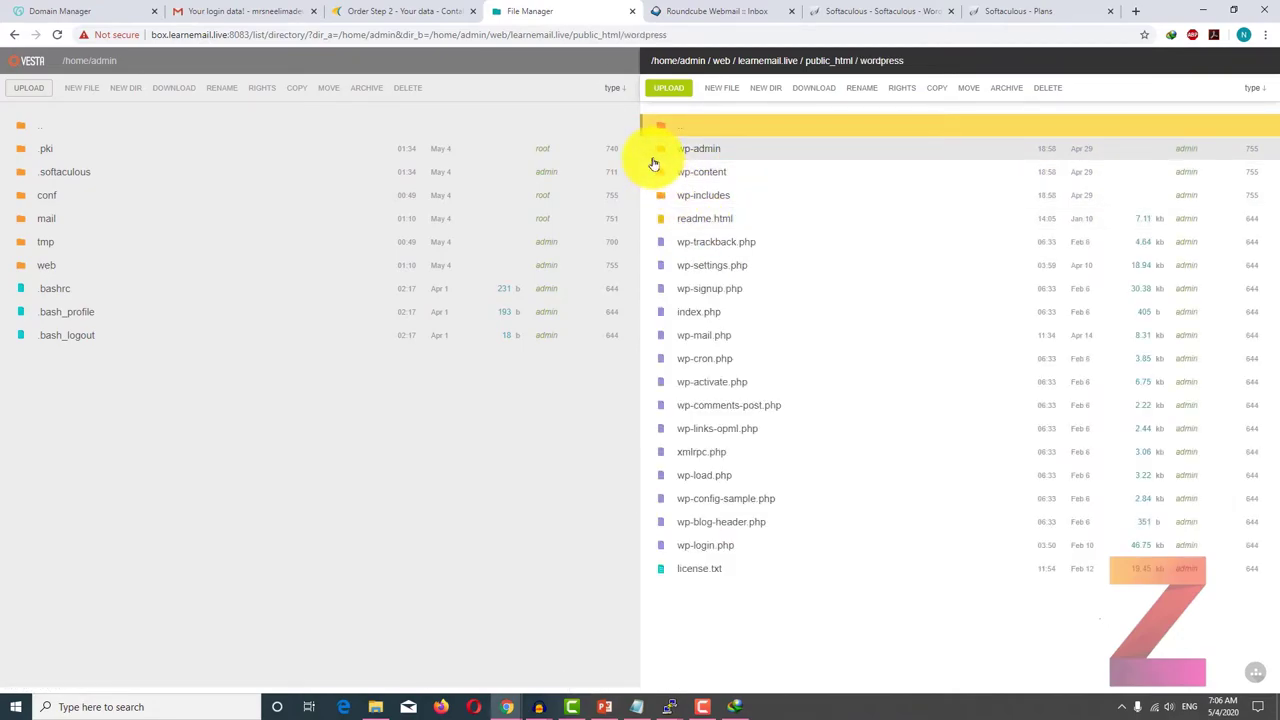
pyautogui.click(652, 152)
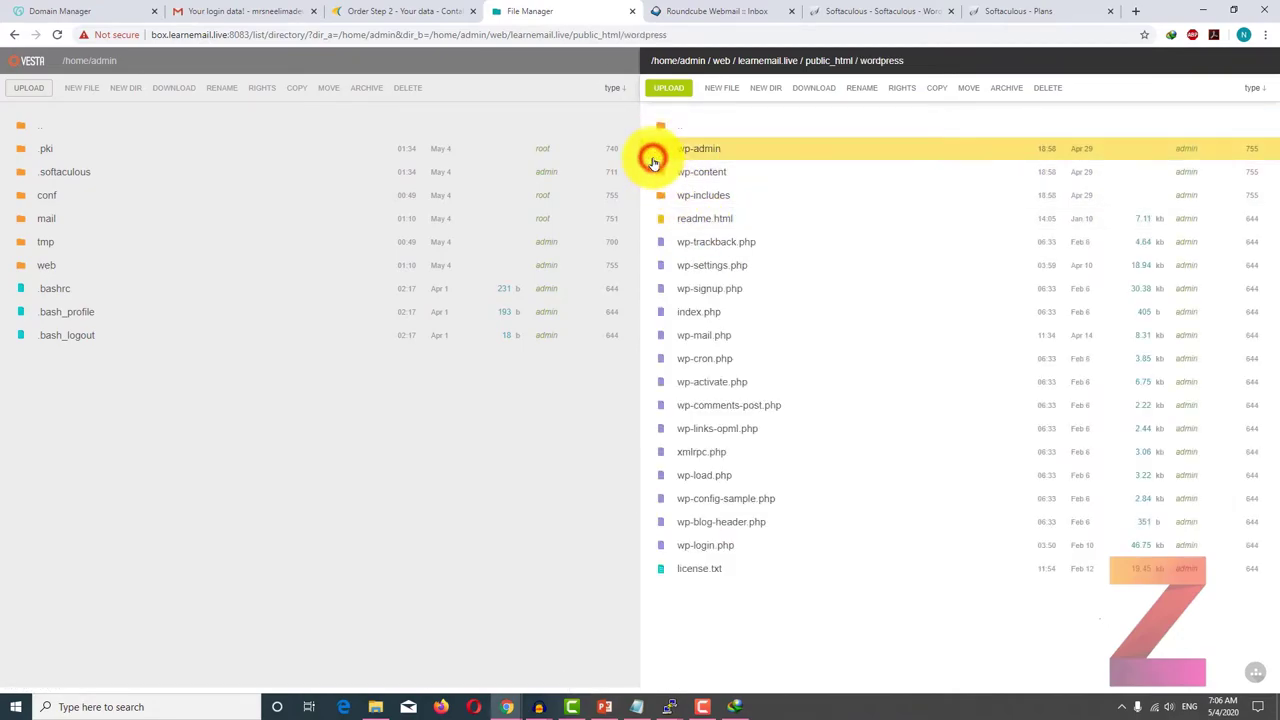
pyautogui.keyDown('shift'); pyautogui.click(650, 572); pyautogui.keyUp('shift')
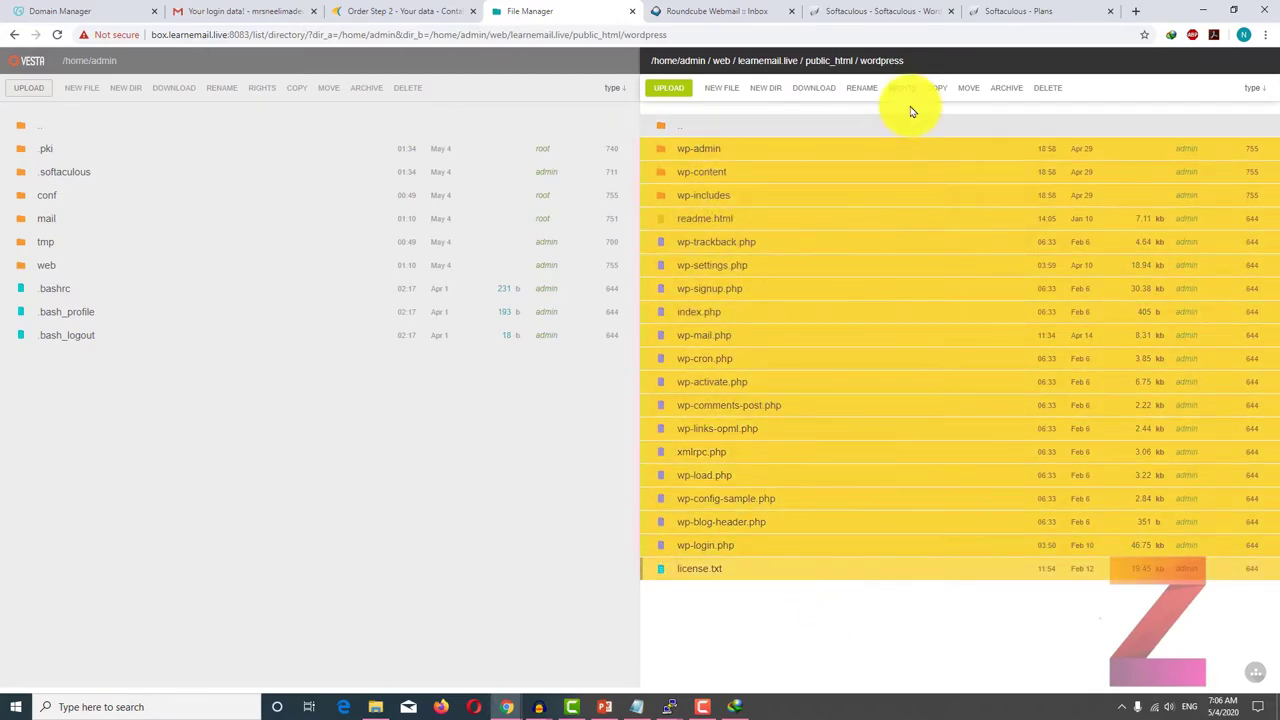
pyautogui.click(966, 90)
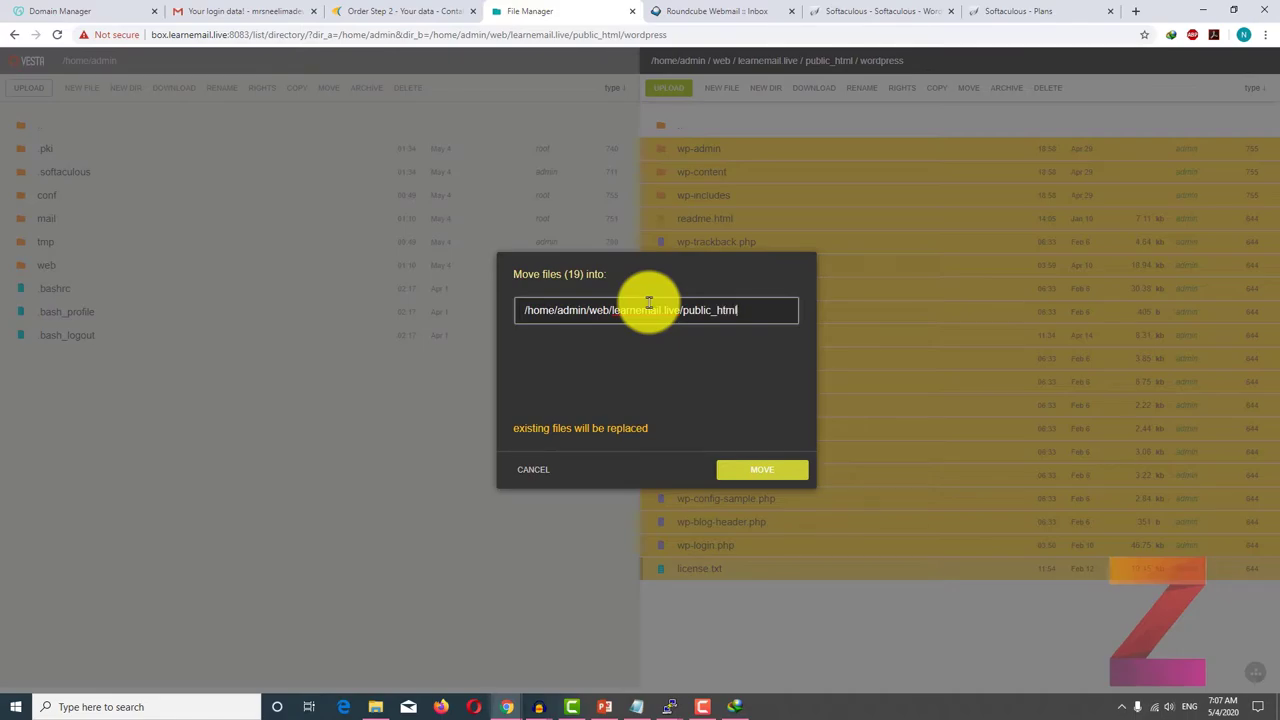
pyautogui.click(770, 474)
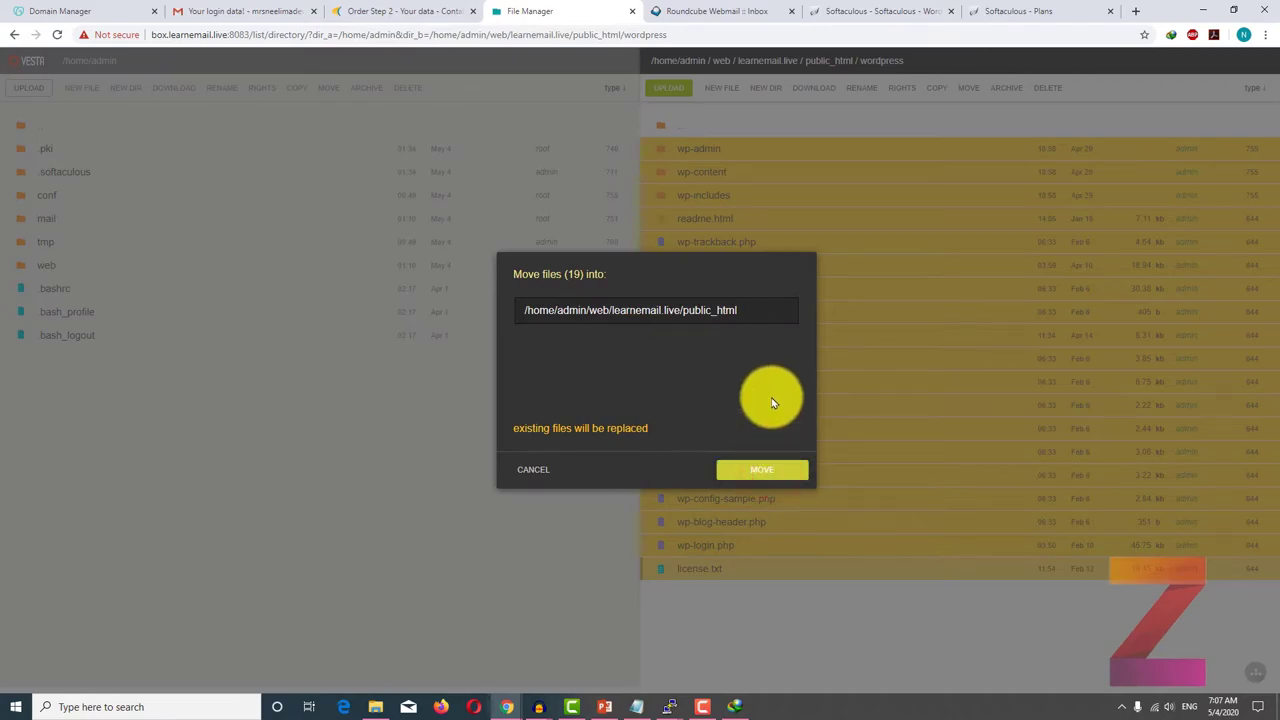
pyautogui.click(745, 461)
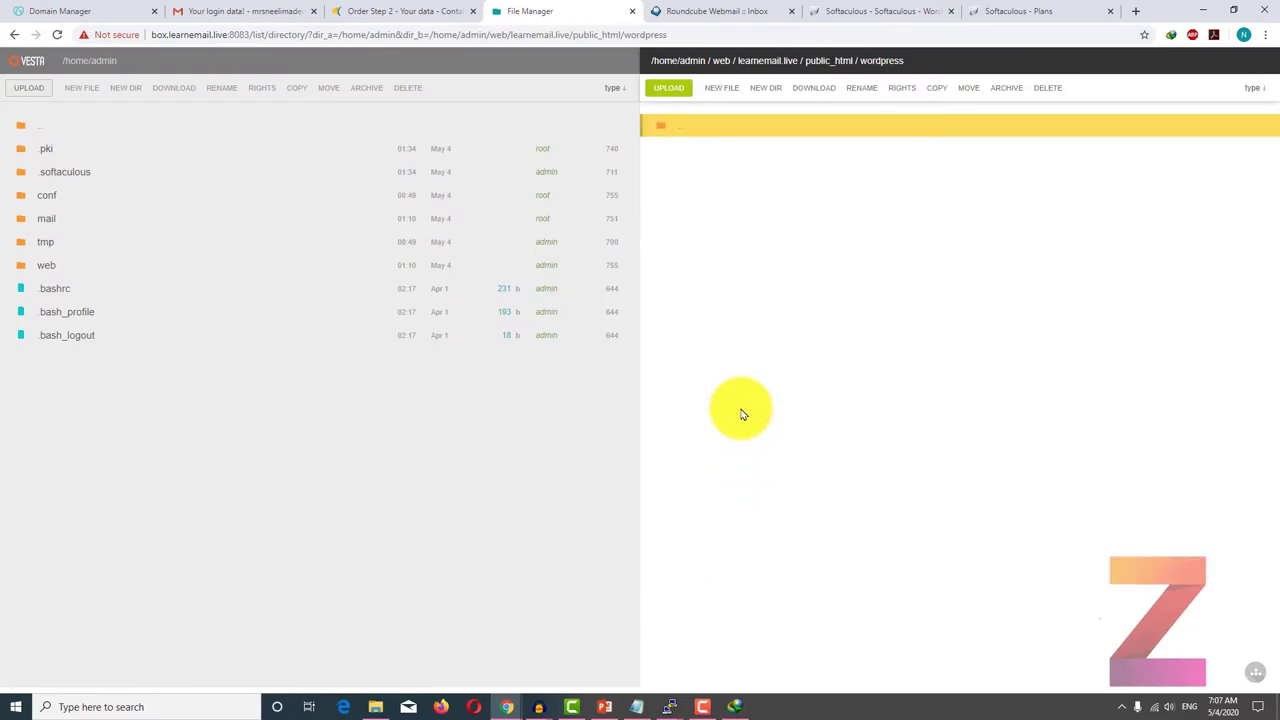
# Step: Return to the public_html folder and delete the wordpress-5.4.1.zip archive
pyautogui.doubleClick(679, 133)
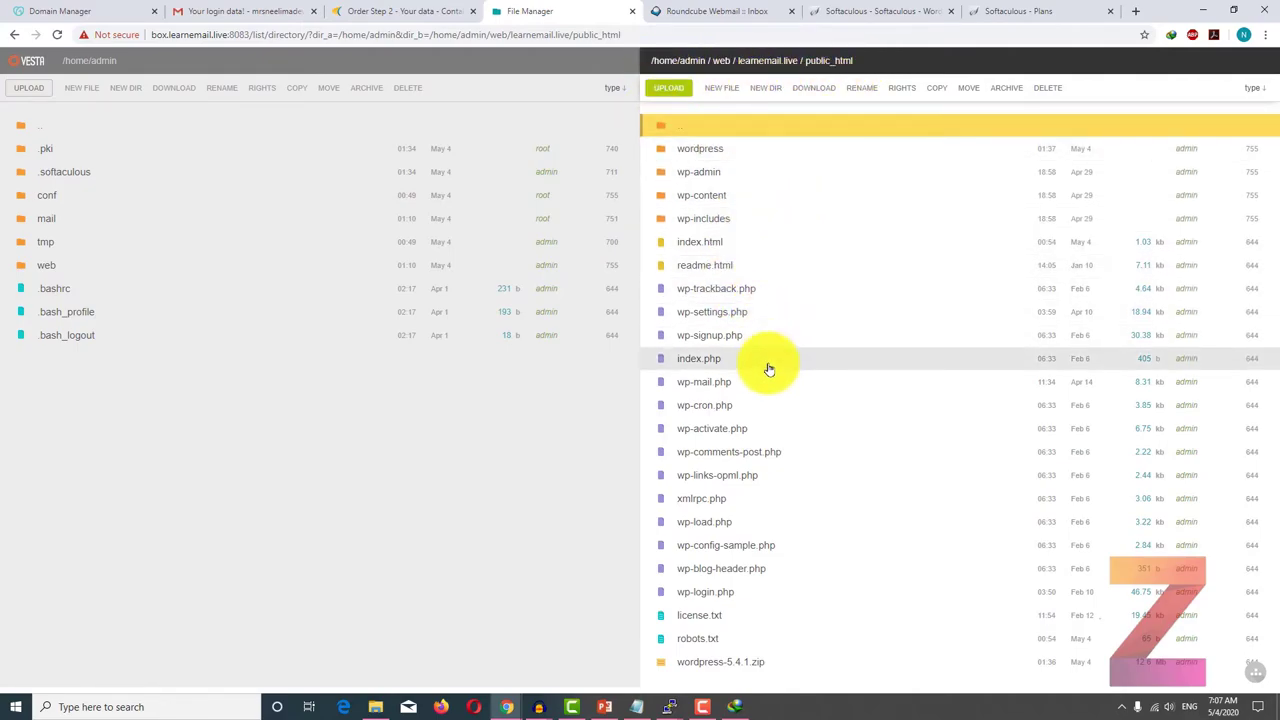
pyautogui.click(684, 663)
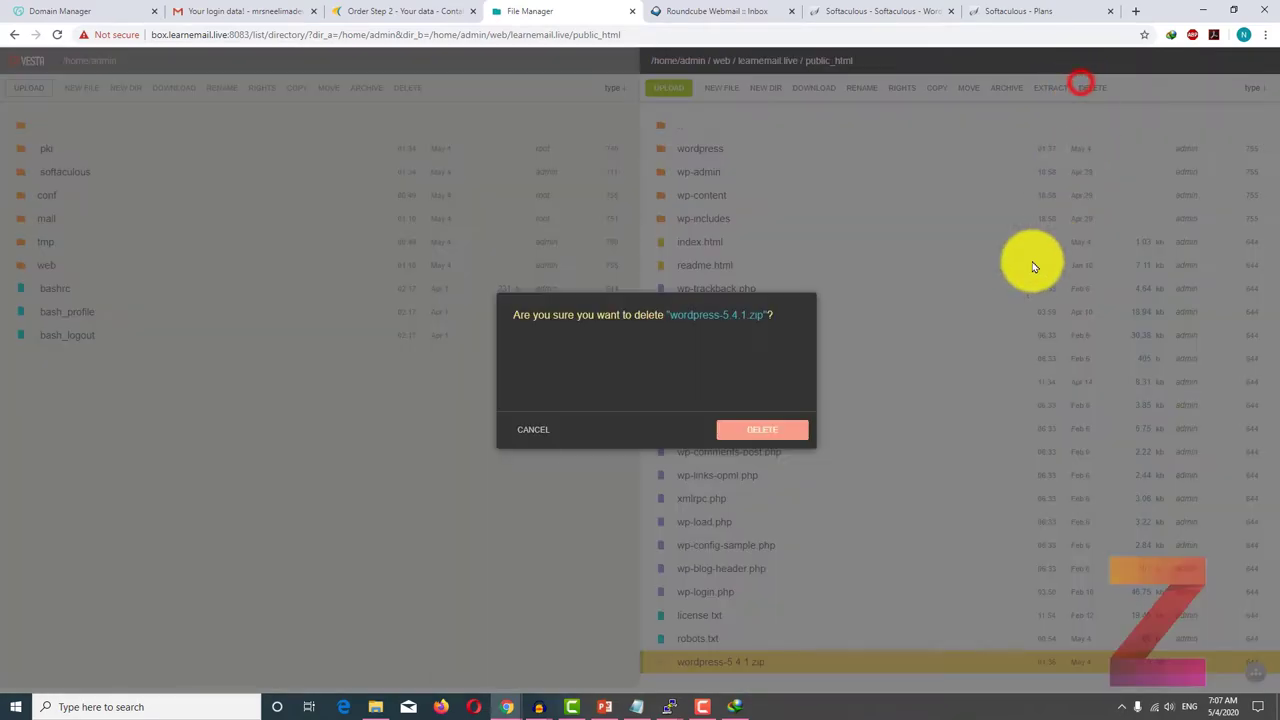
pyautogui.click(756, 431)
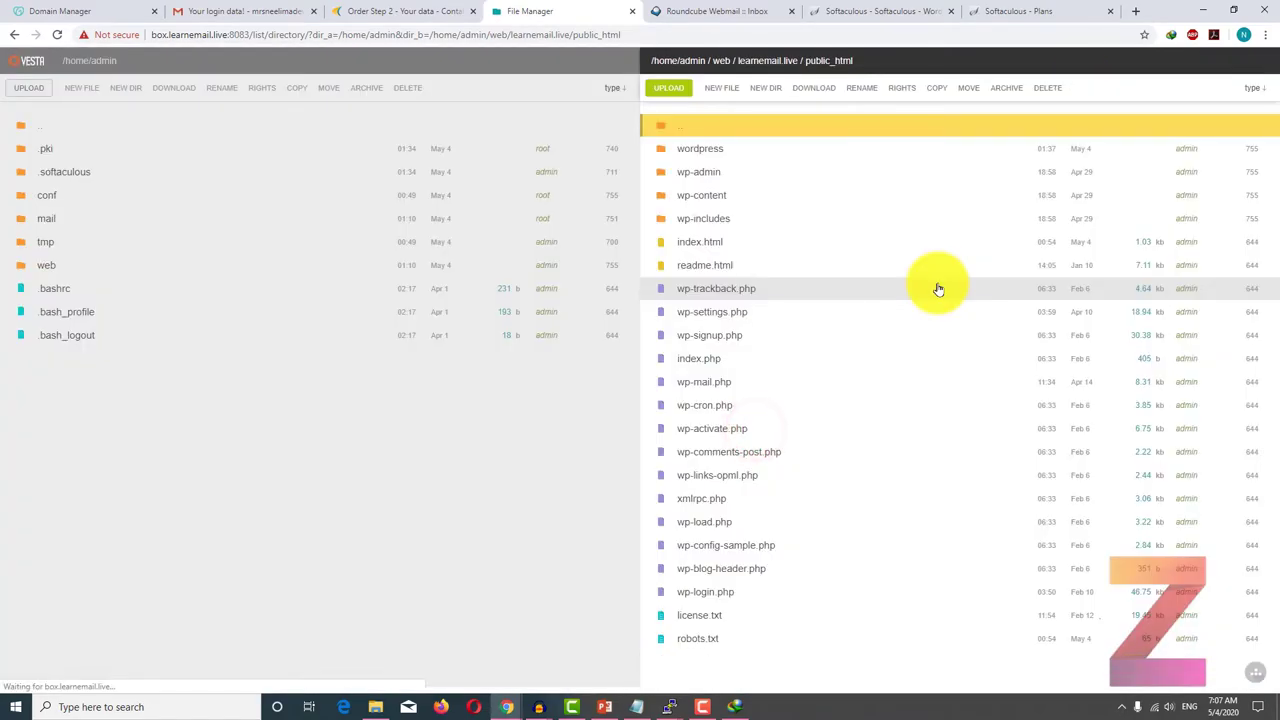
# Step: Open learnemail.live in a new browser tab to start the WordPress setup
pyautogui.click(1134, 16)
pyautogui.write('lear')
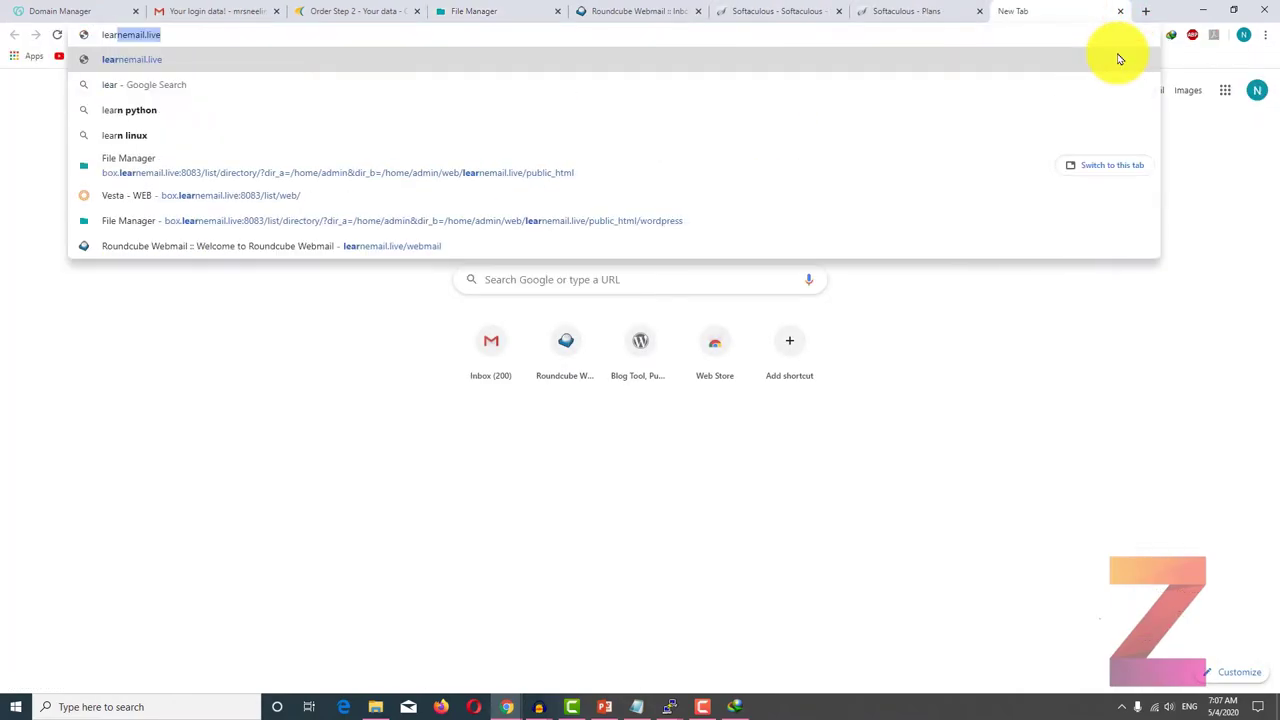
pyautogui.write('ne')
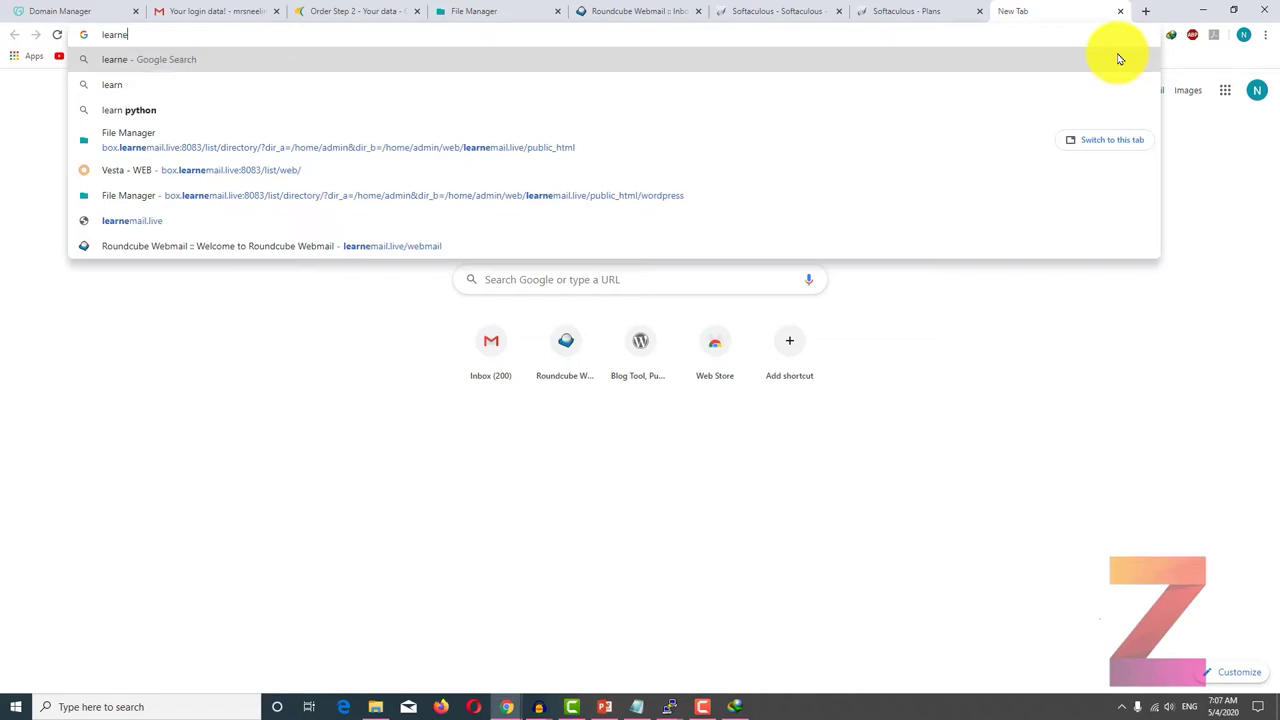
pyautogui.write('mail')
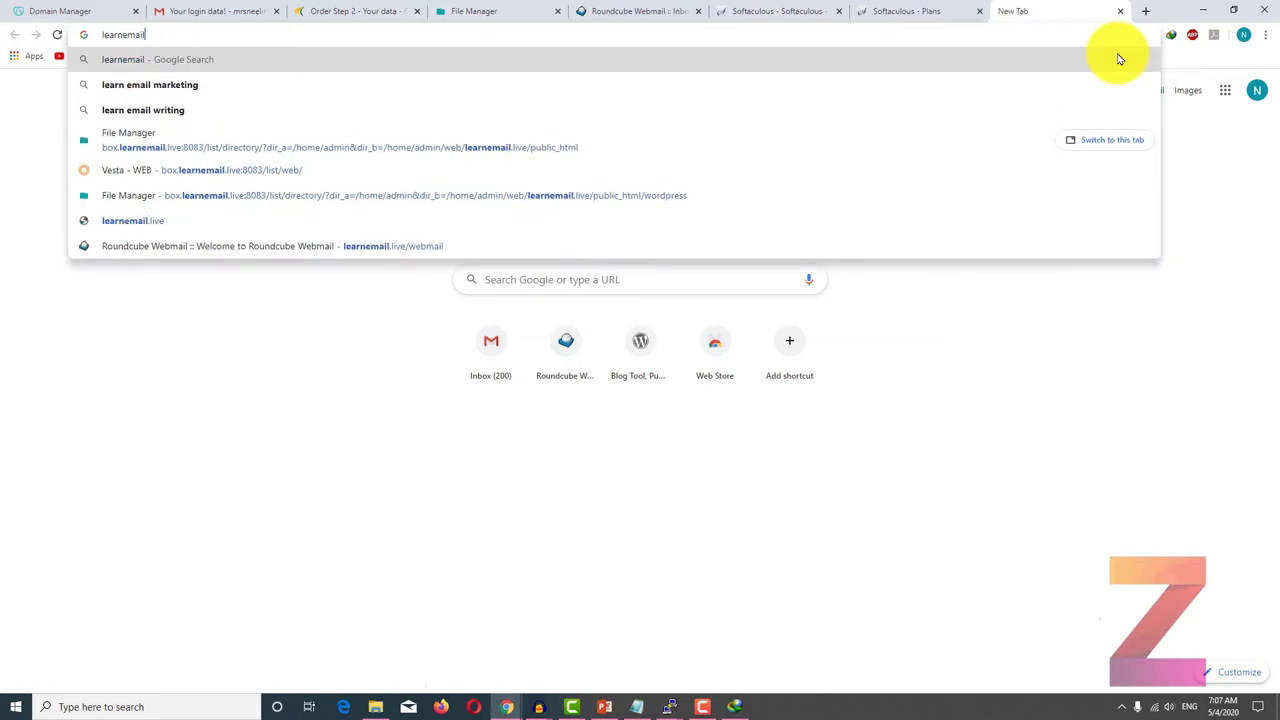
pyautogui.write('.live')
pyautogui.press('Return')
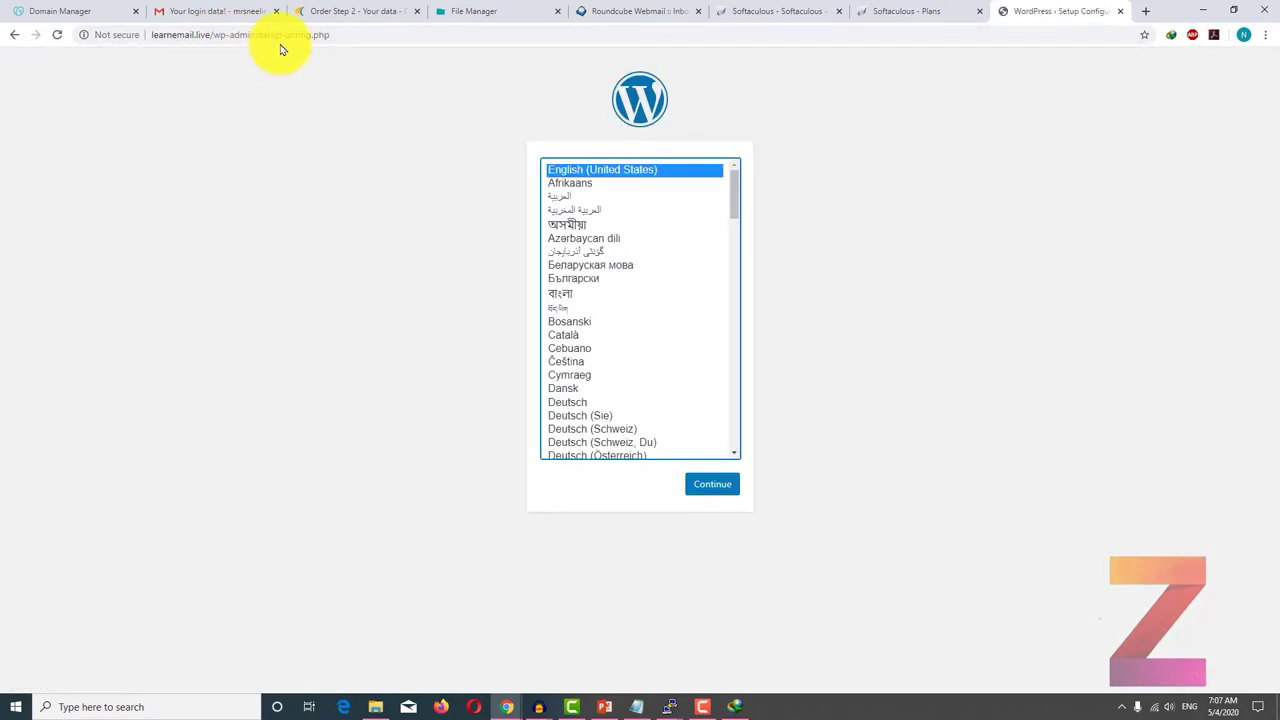
# Step: Continue the WordPress setup in English (United States) to the database connection details and select the database name for replacement
pyautogui.click(707, 487)
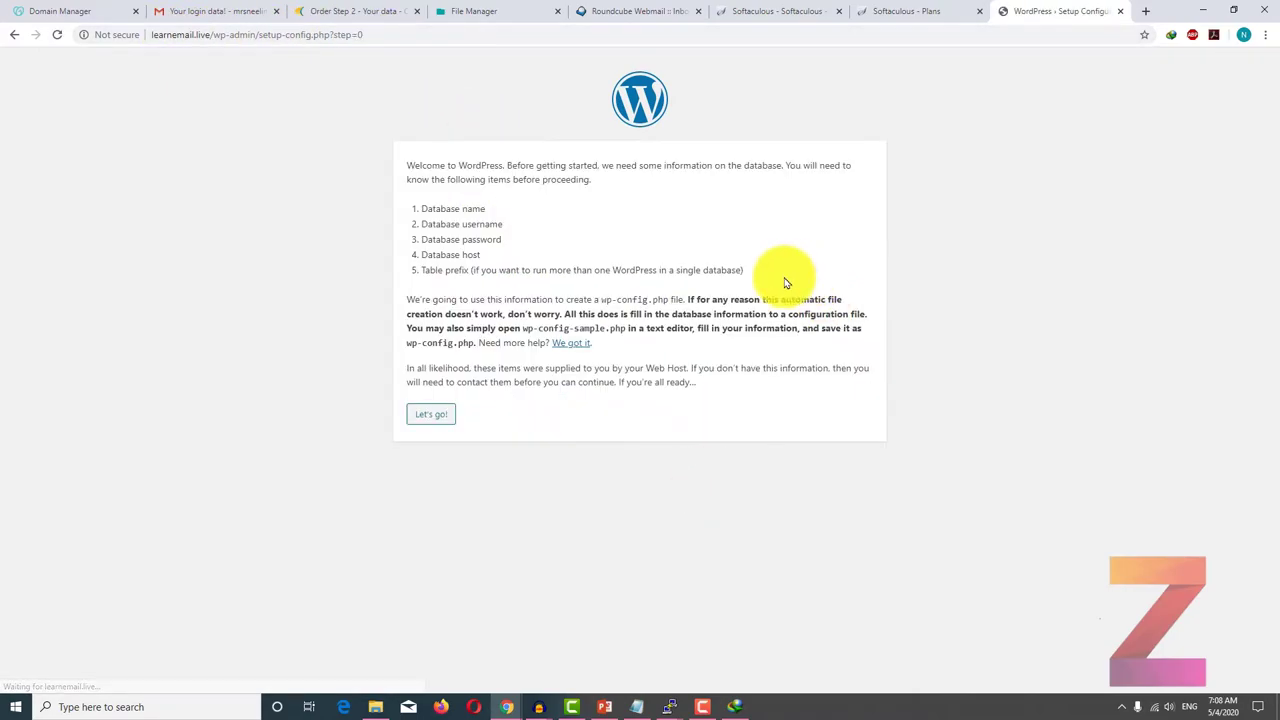
pyautogui.click(430, 412)
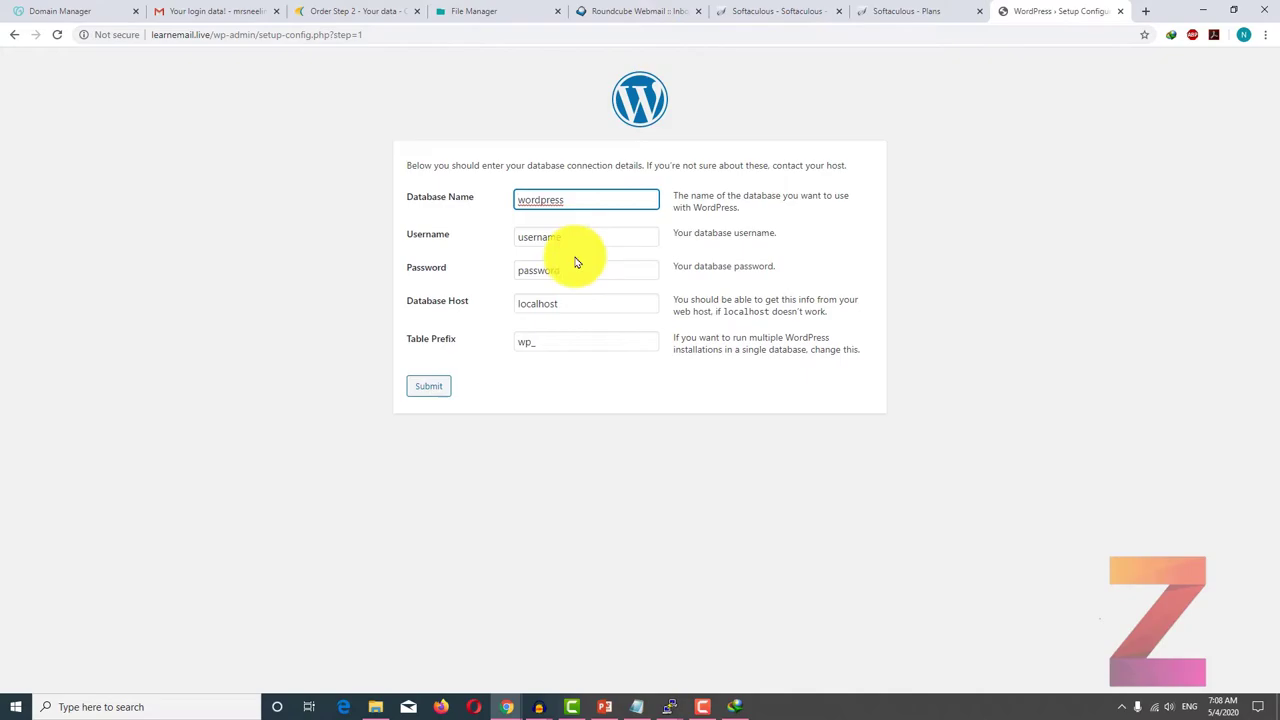
pyautogui.doubleClick(547, 199)
# Step: Switch to the Vesta control panel and open the form for adding a new database
pyautogui.click(886, 12)
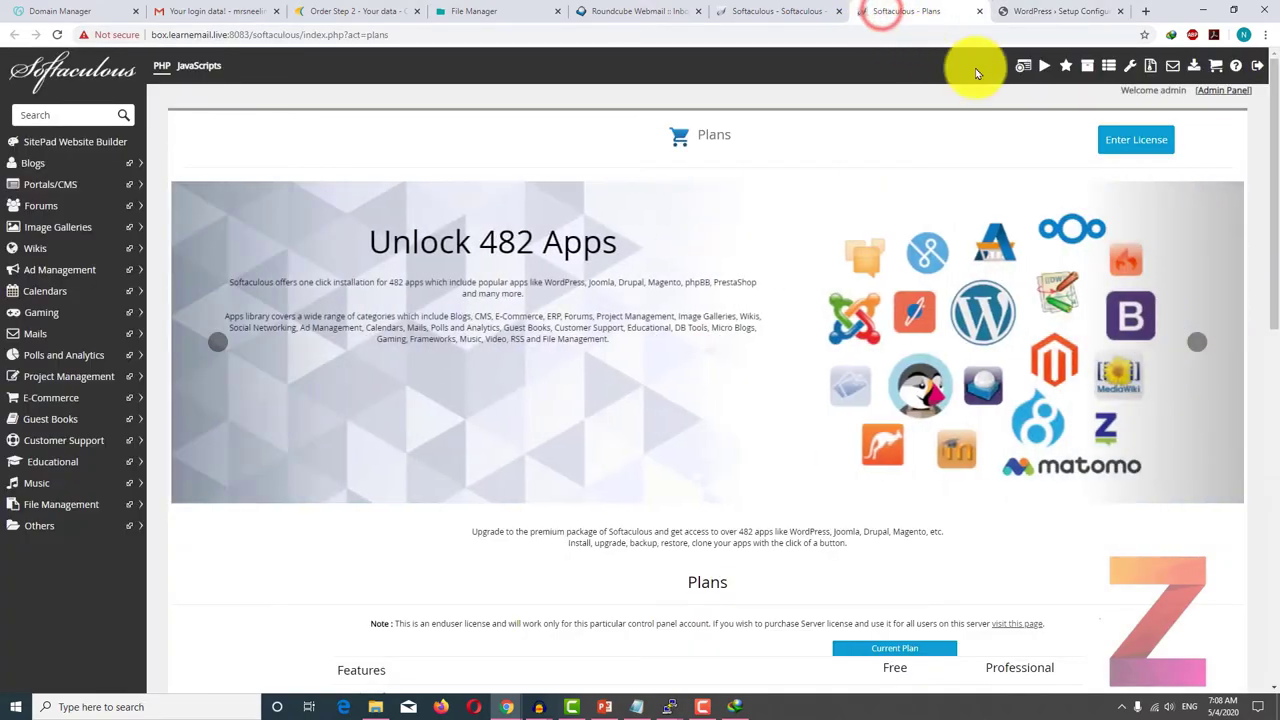
pyautogui.click(1024, 66)
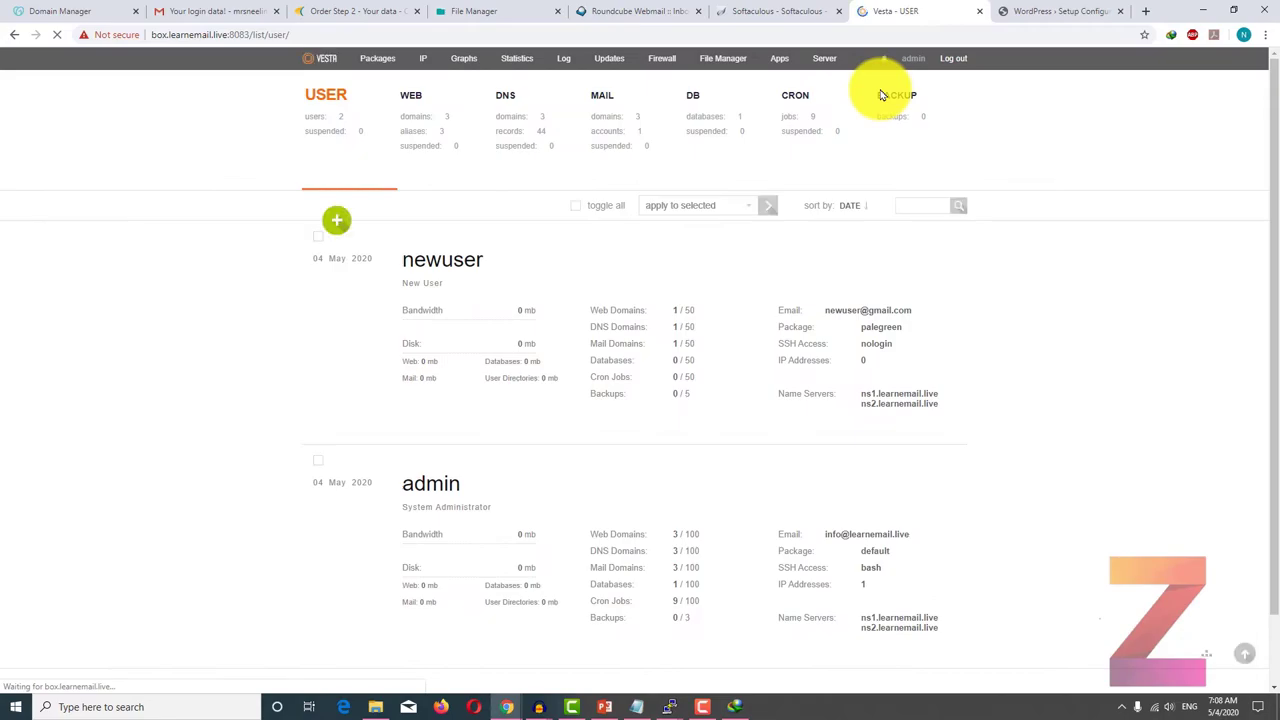
pyautogui.click(691, 111)
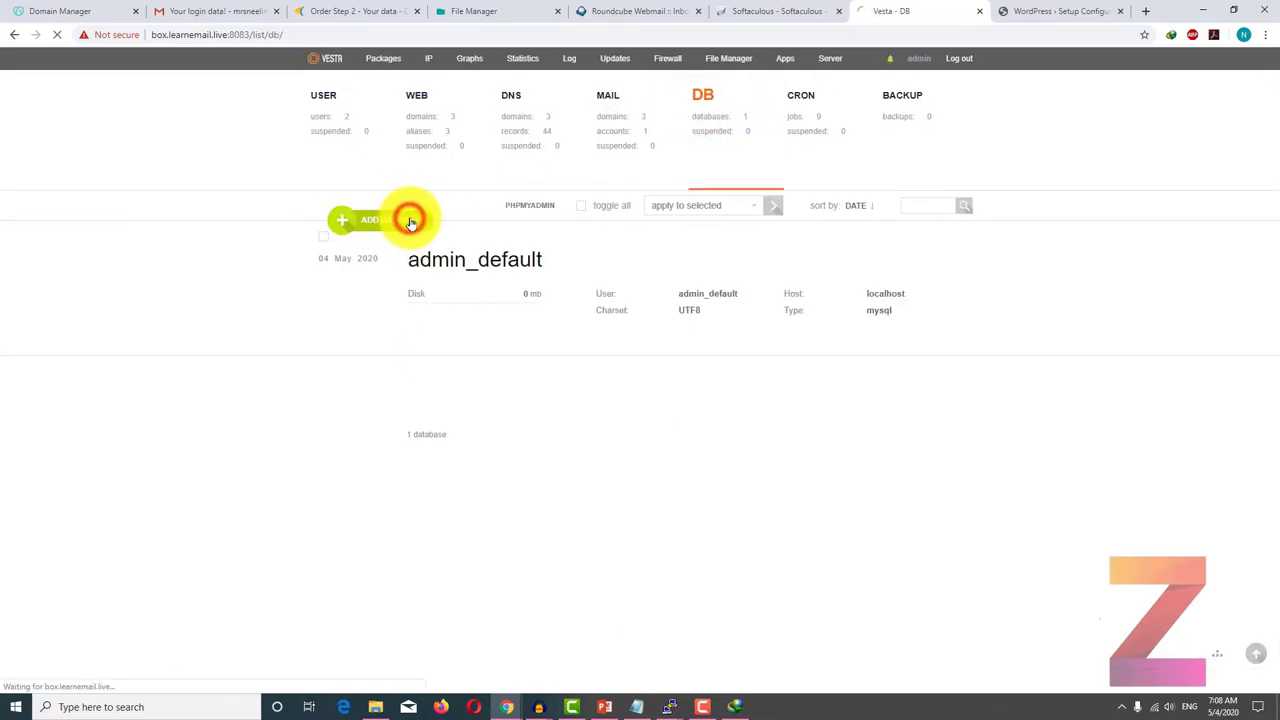
pyautogui.click(409, 221)
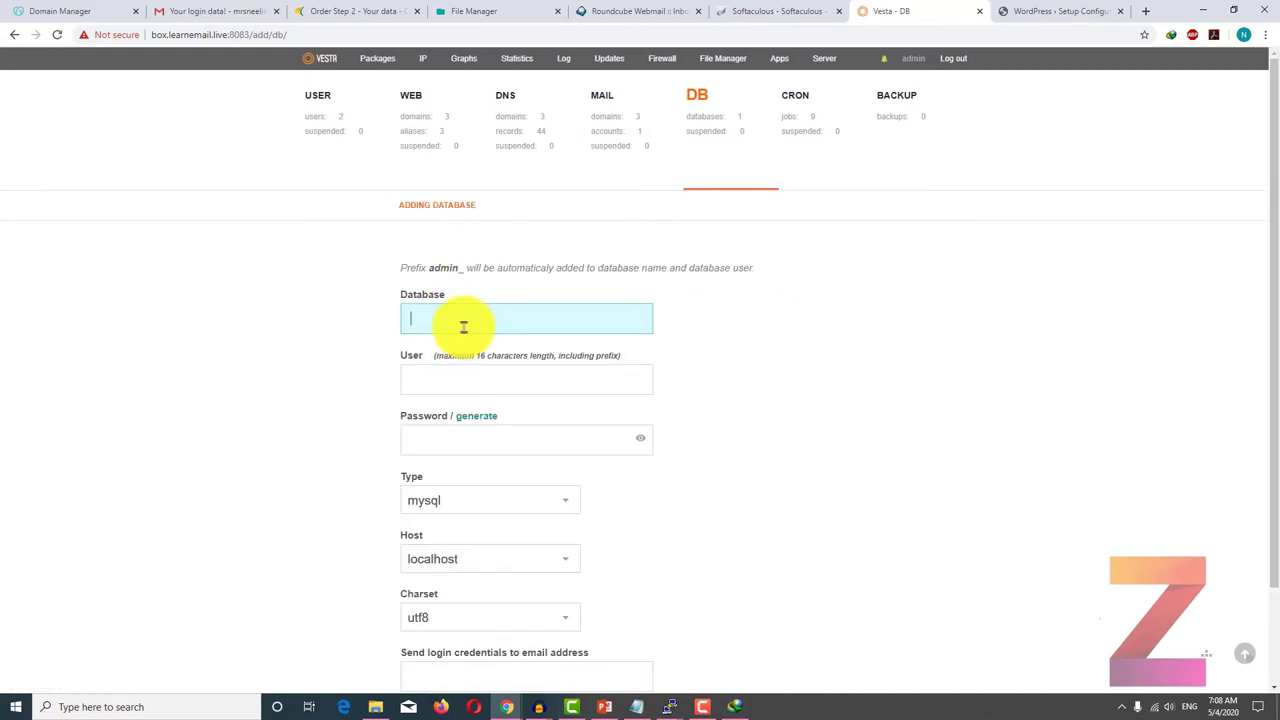
# Step: Add a mysql database named word with user word and a generated password, copying that password for the WordPress setup
pyautogui.write('word')
pyautogui.press('Tab')
pyautogui.press('Tab')
pyautogui.hotkey('shift', 'Tab')
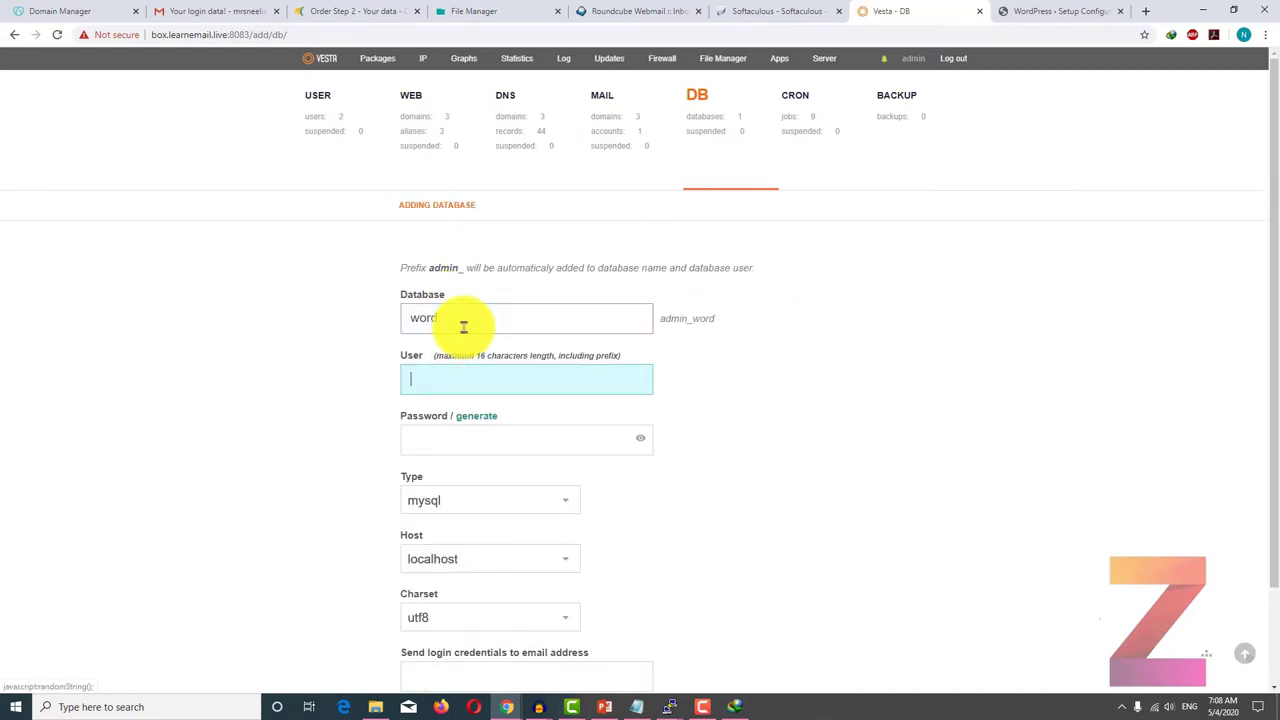
pyautogui.press('Tab')
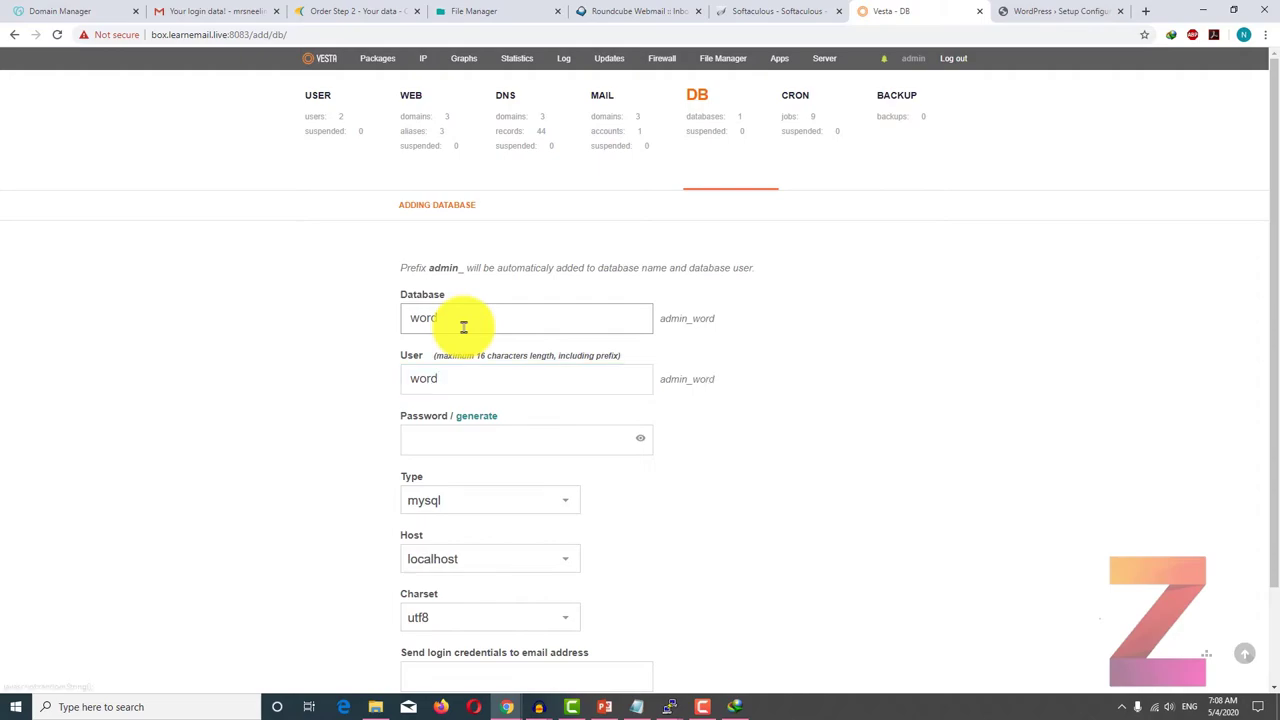
pyautogui.click(461, 418)
pyautogui.click(498, 439)
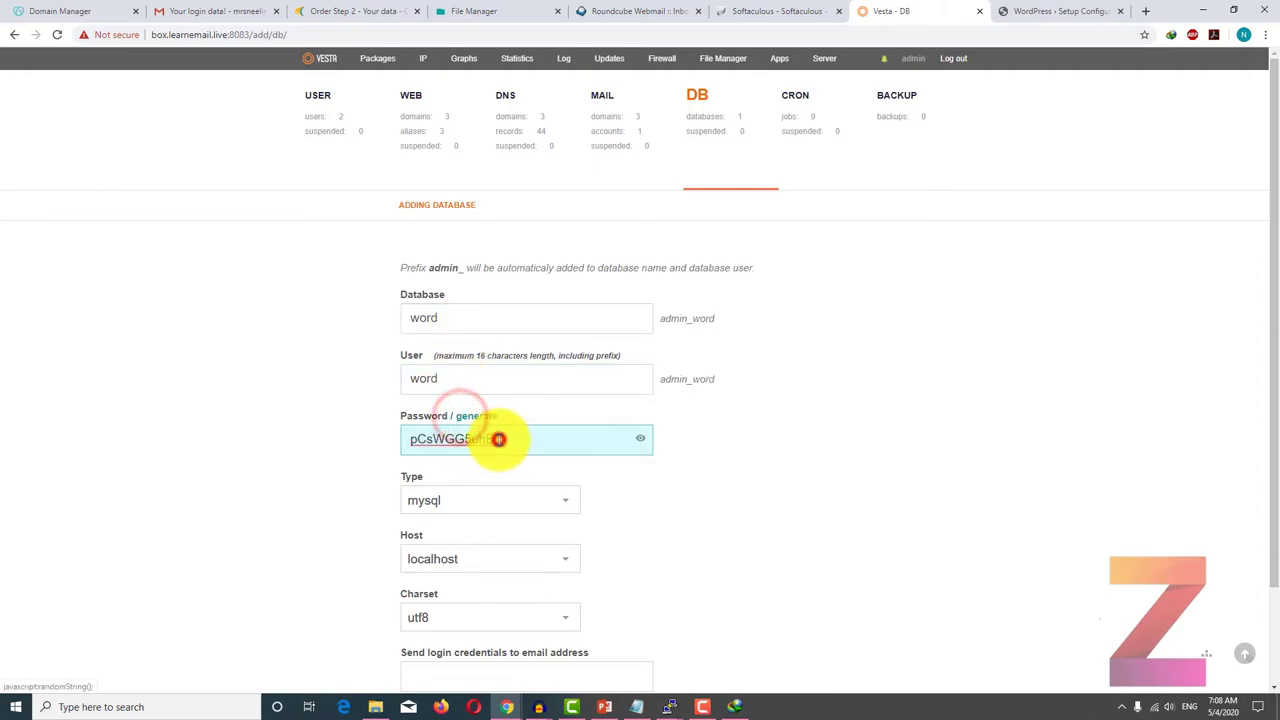
pyautogui.scroll(-2, 500, 450)
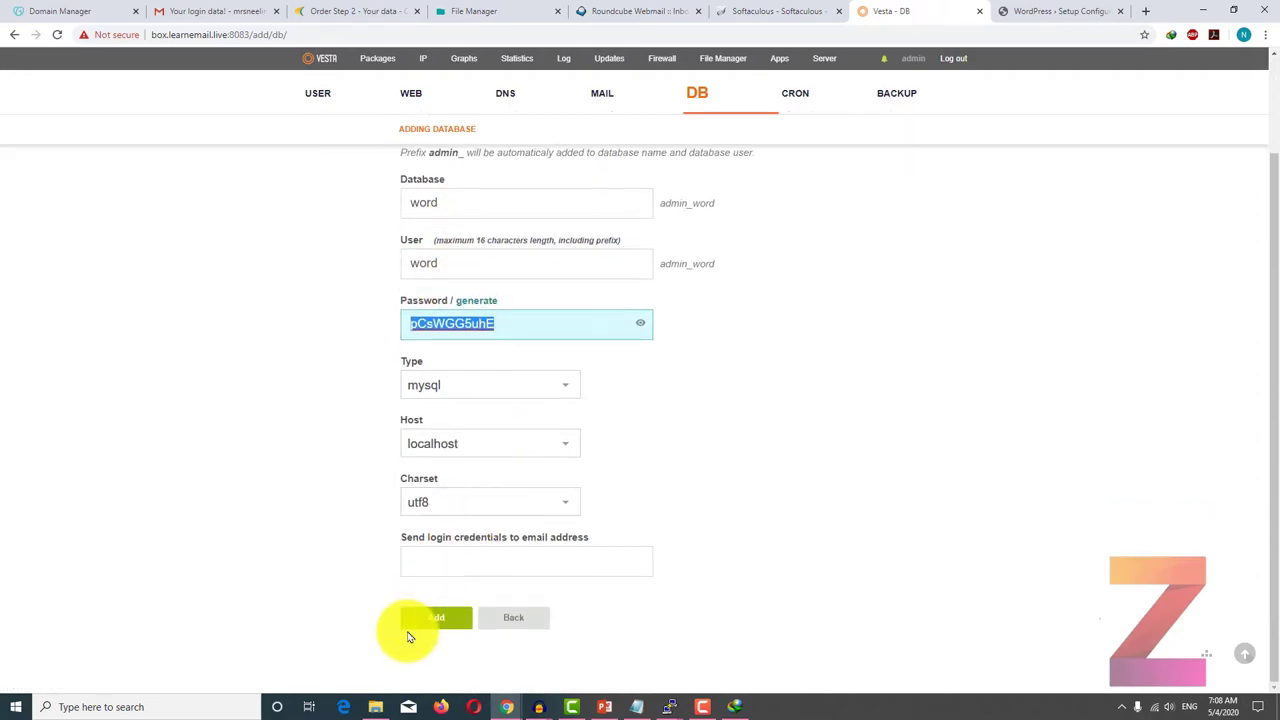
pyautogui.click(443, 617)
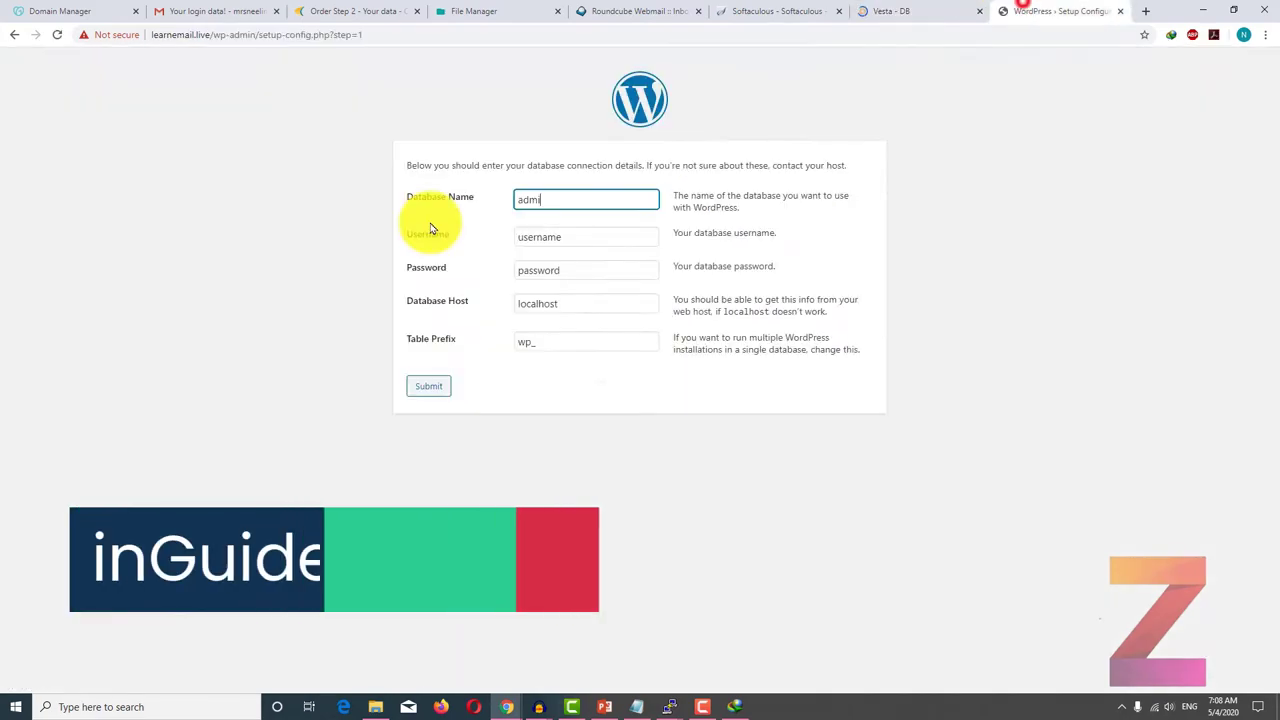
# Step: In the WordPress setup, submit database name admin_word with the database username and the copied database password, and run the installation
pyautogui.write('admiword')
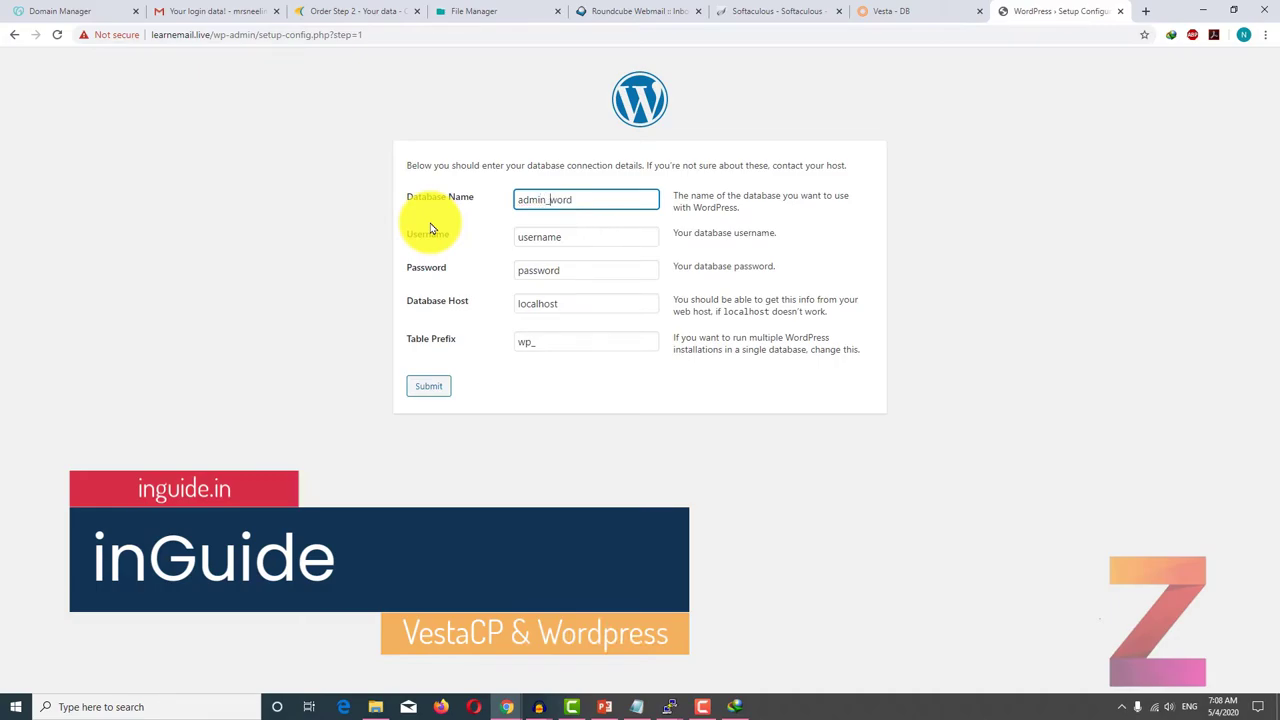
pyautogui.press('Tab')
pyautogui.press('Tab')
pyautogui.hotkey('ctrl', 'v')
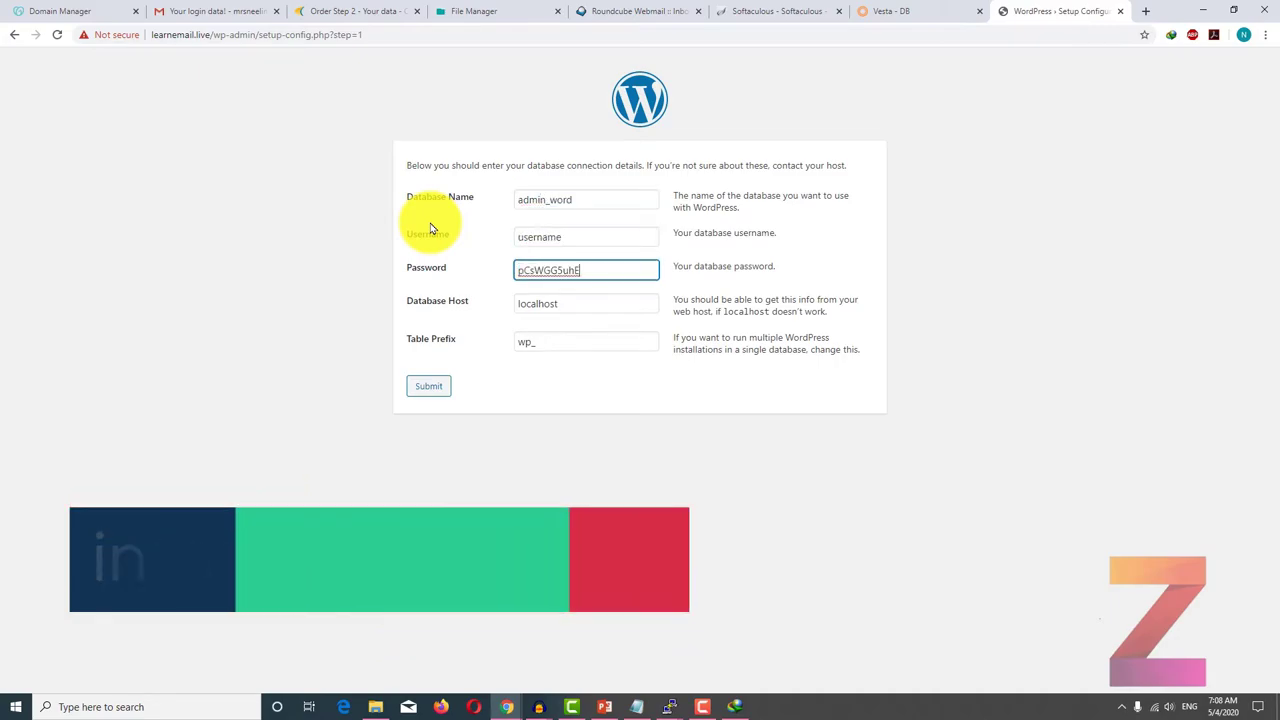
pyautogui.click(574, 200)
pyautogui.press('Tab')
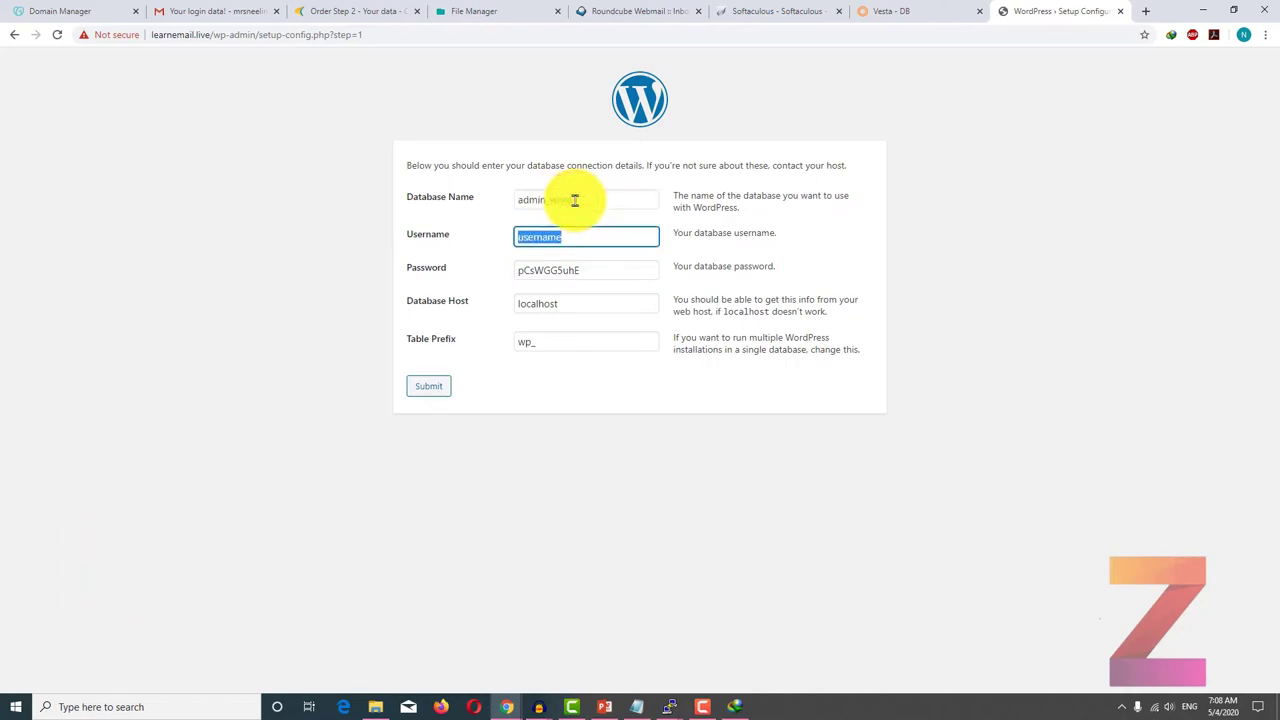
pyautogui.click(430, 392)
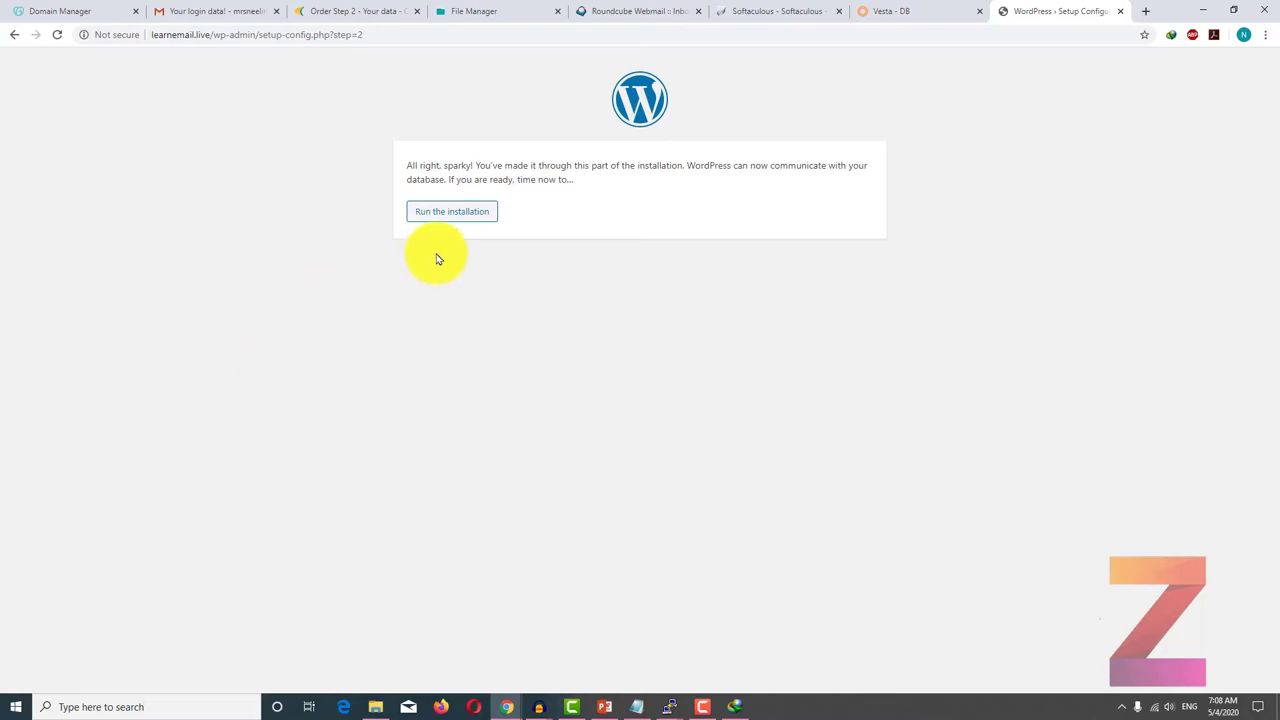
pyautogui.click(470, 211)
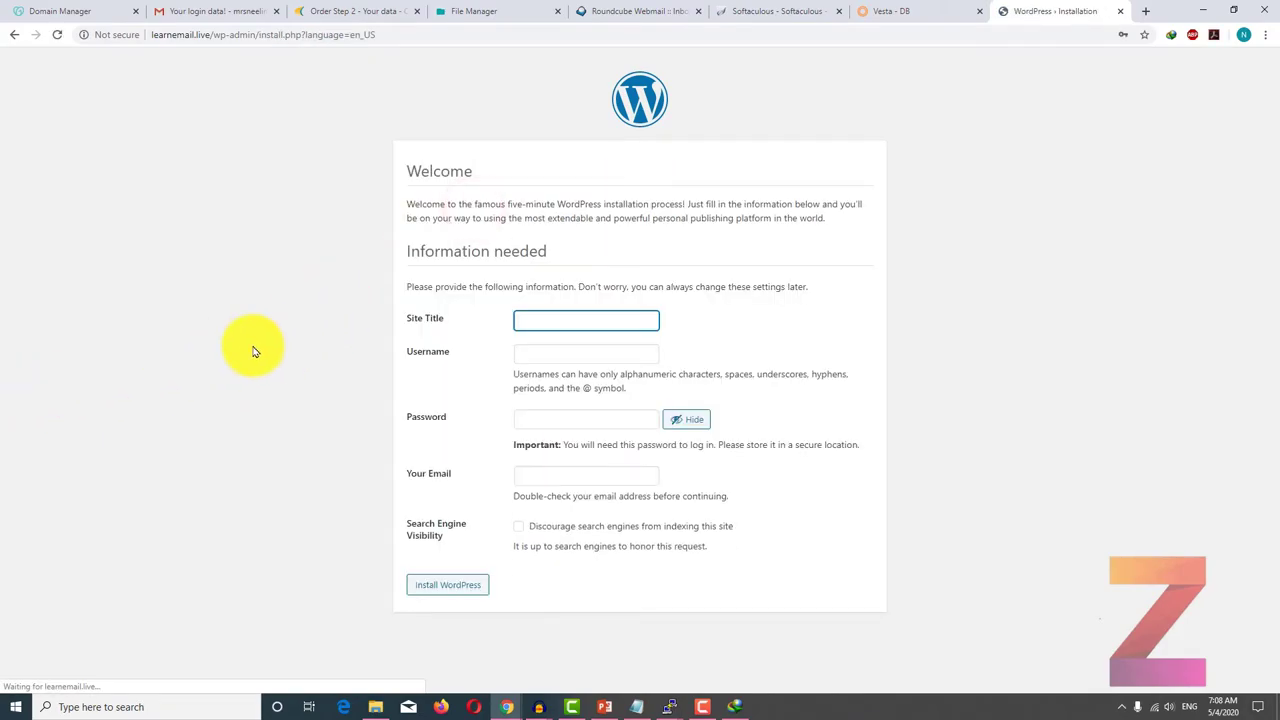
# Step: Set the site title to "Your first website on Vestacp" and the WordPress username to admin
pyautogui.write('My fiest website on Vestacp')
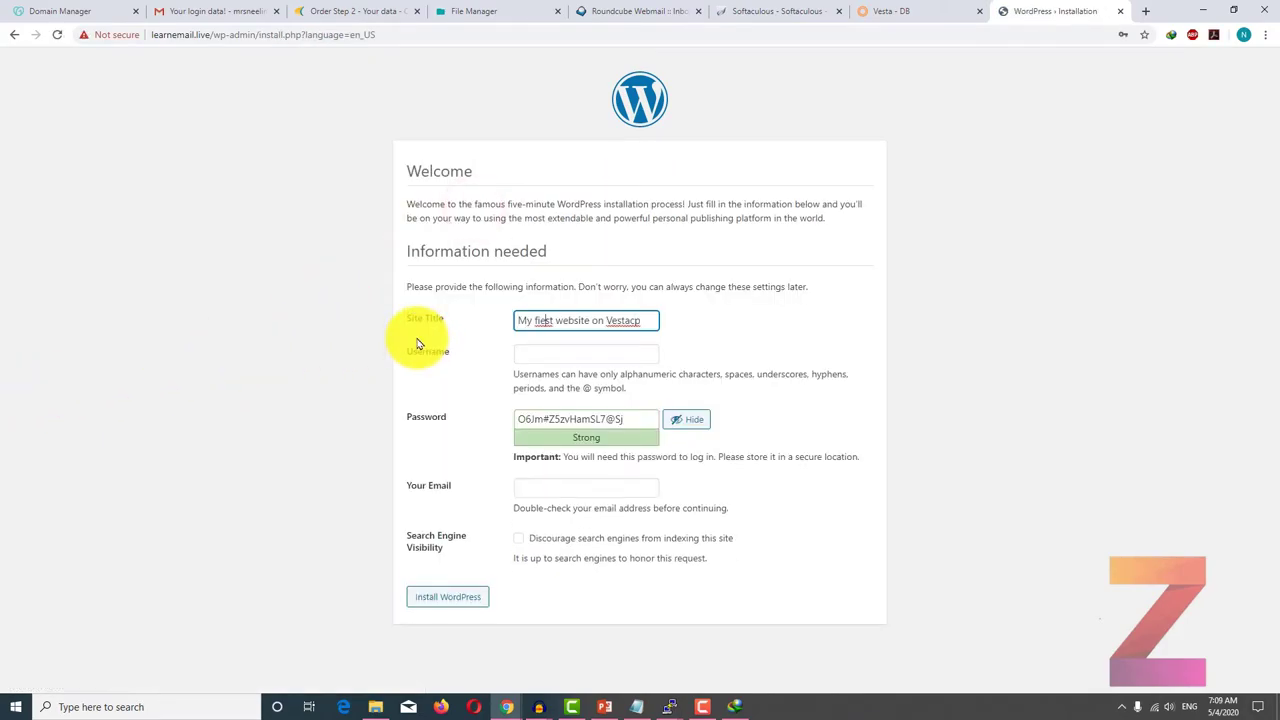
pyautogui.write('r')
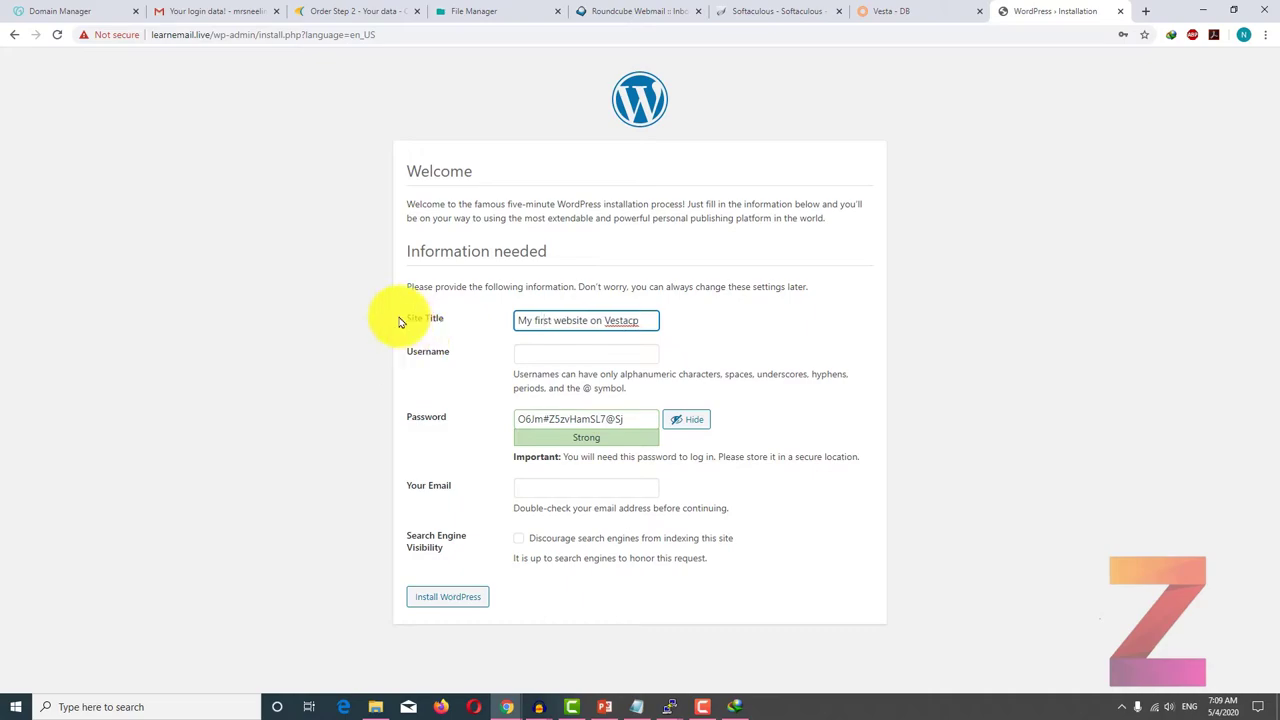
pyautogui.click(597, 349)
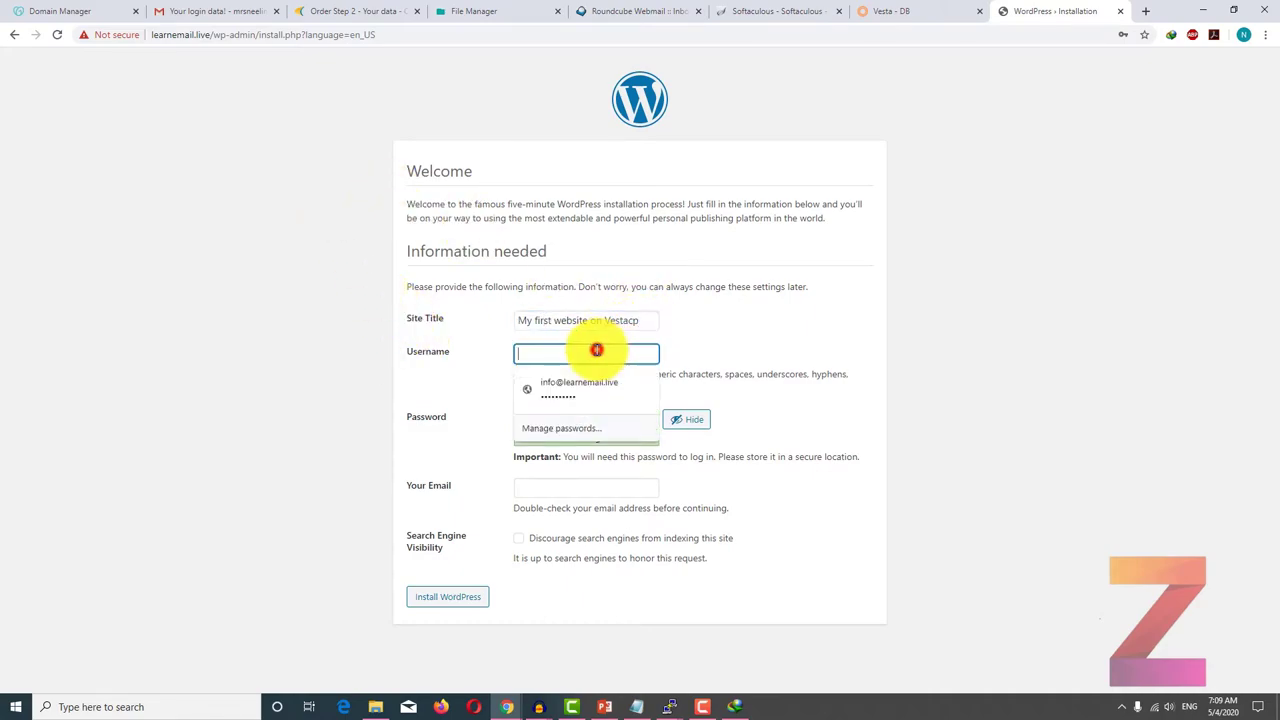
pyautogui.click(533, 318)
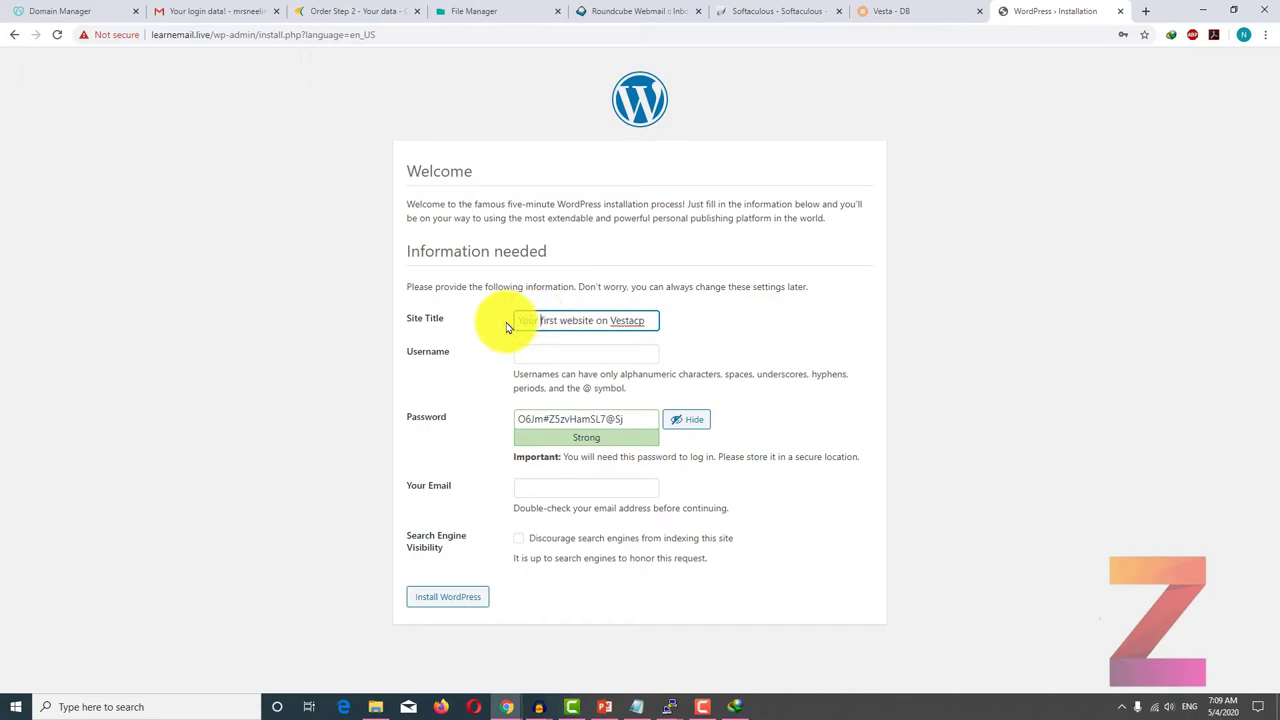
pyautogui.click(575, 352)
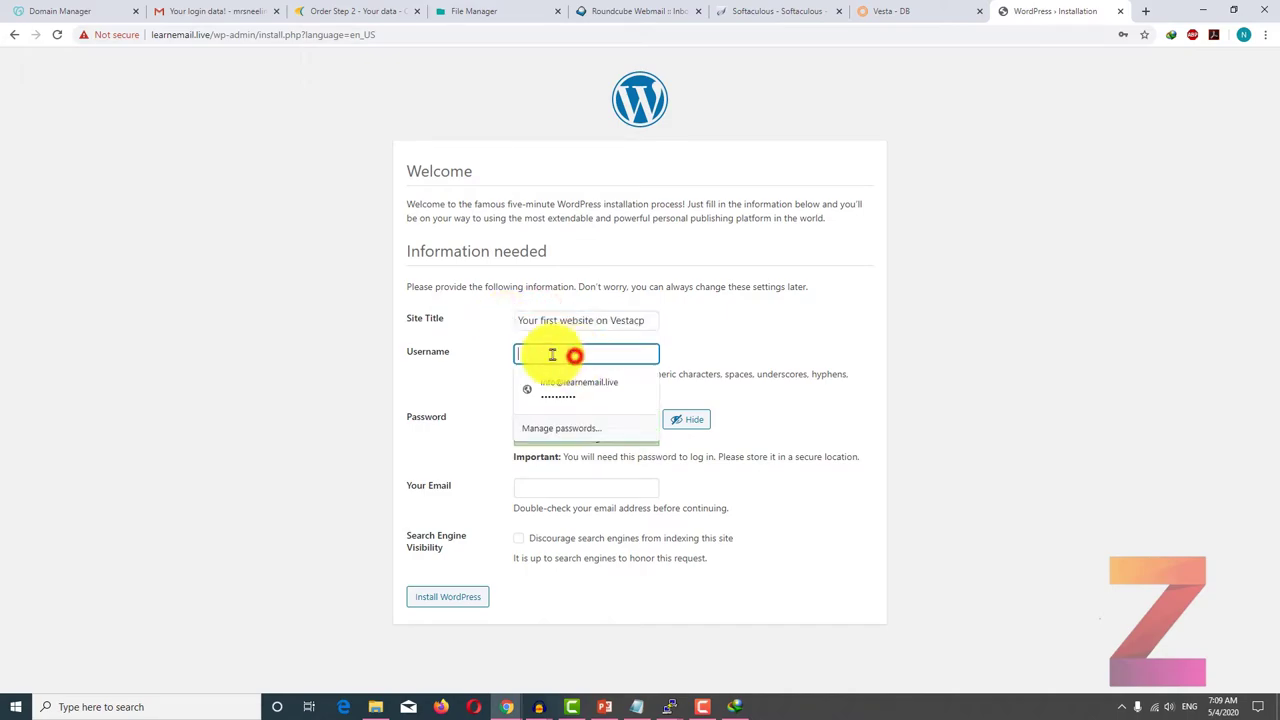
pyautogui.write('admin')
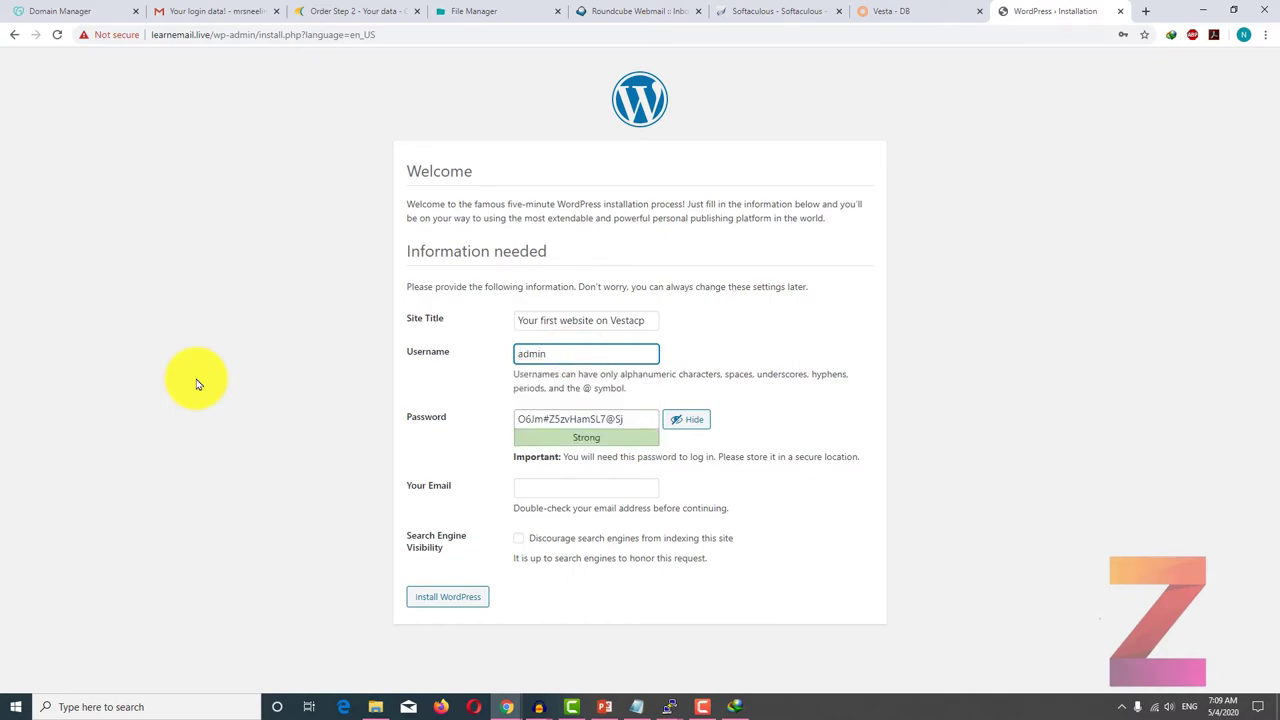
# Step: Copy the generated WordPress password and save it in the Notepad notes under the label "wordpress User"
pyautogui.moveTo(646, 416); pyautogui.dragTo(505, 435)
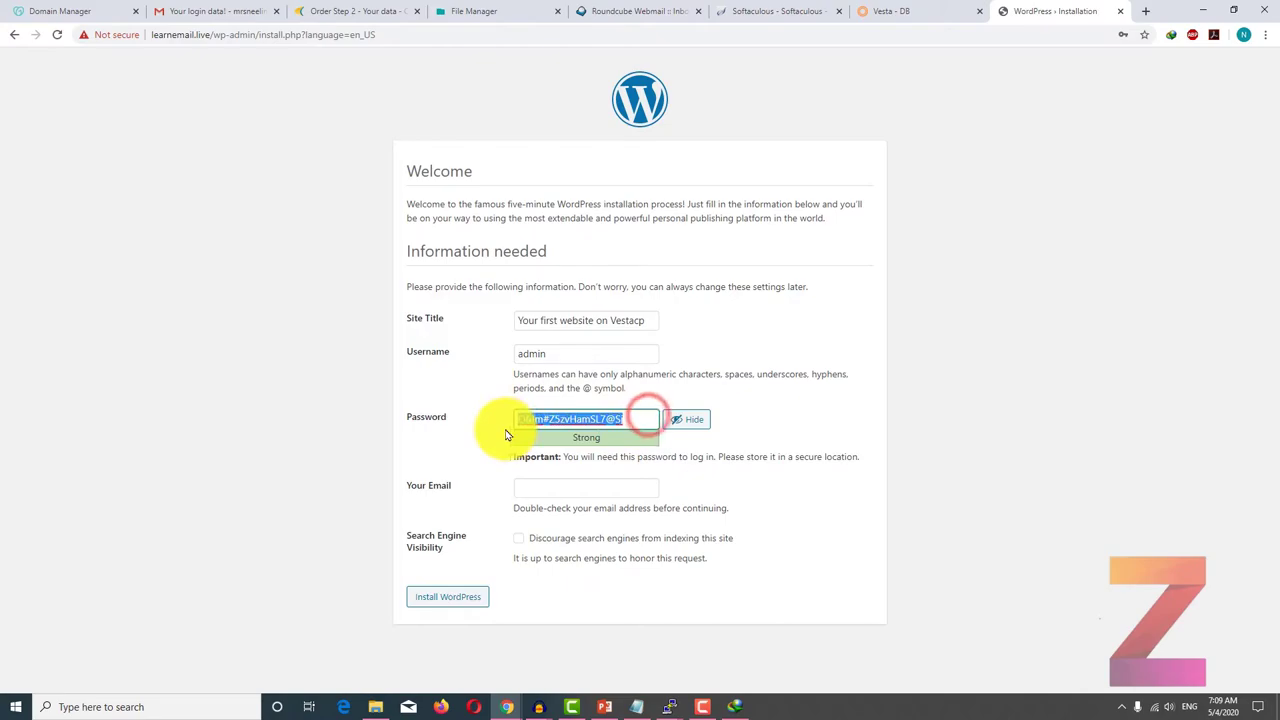
pyautogui.click(638, 706)
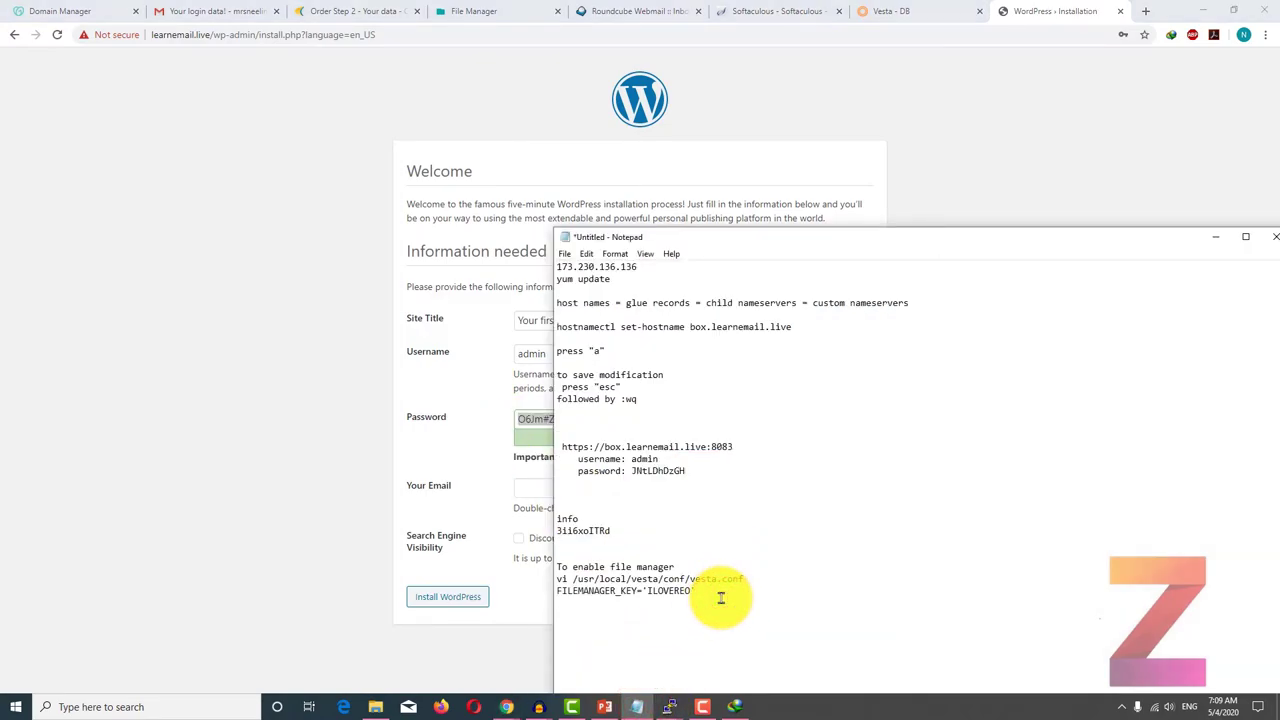
pyautogui.click(580, 616)
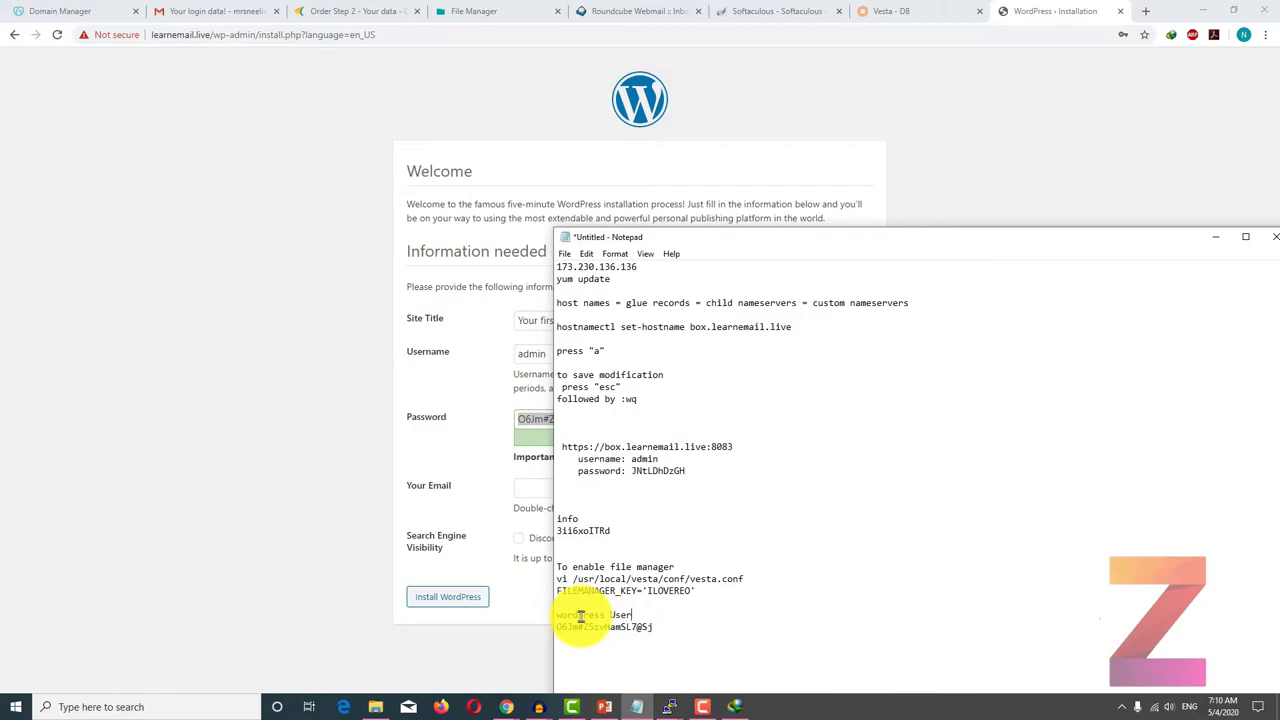
# Step: Enter the administrator's email address in the WordPress setup form and install WordPress
pyautogui.click(305, 531)
pyautogui.click(538, 489)
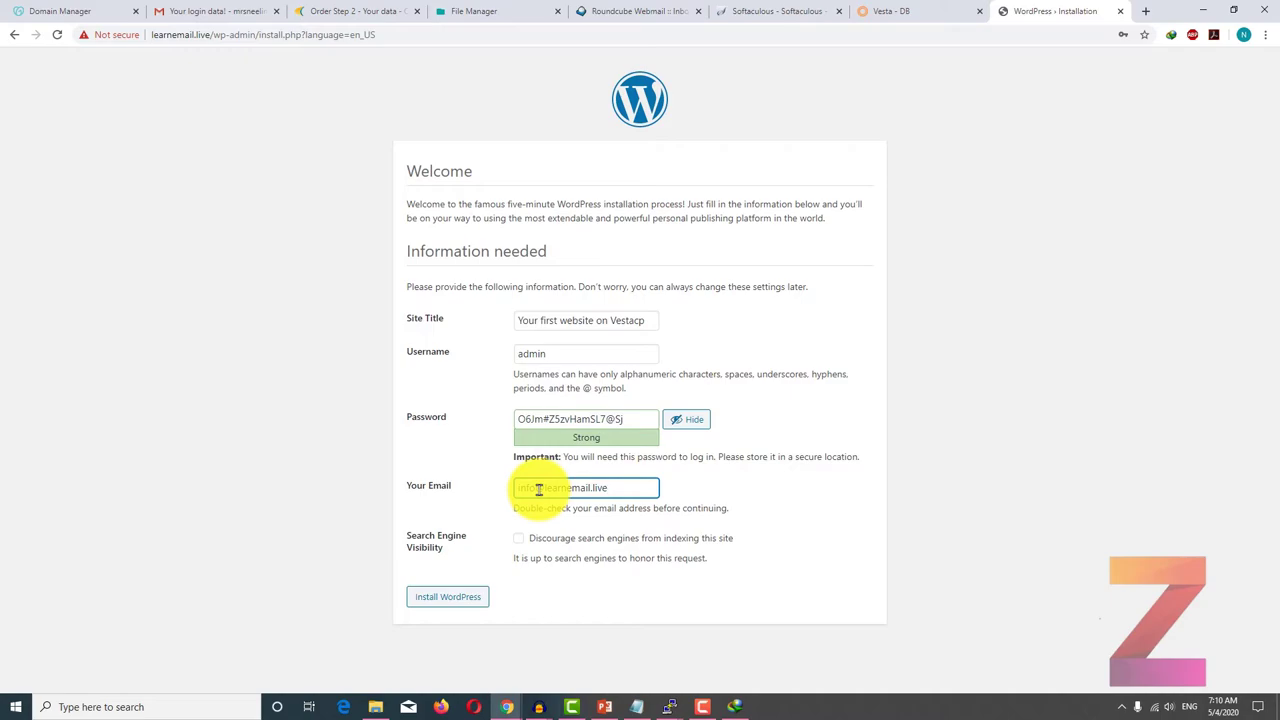
pyautogui.click(451, 599)
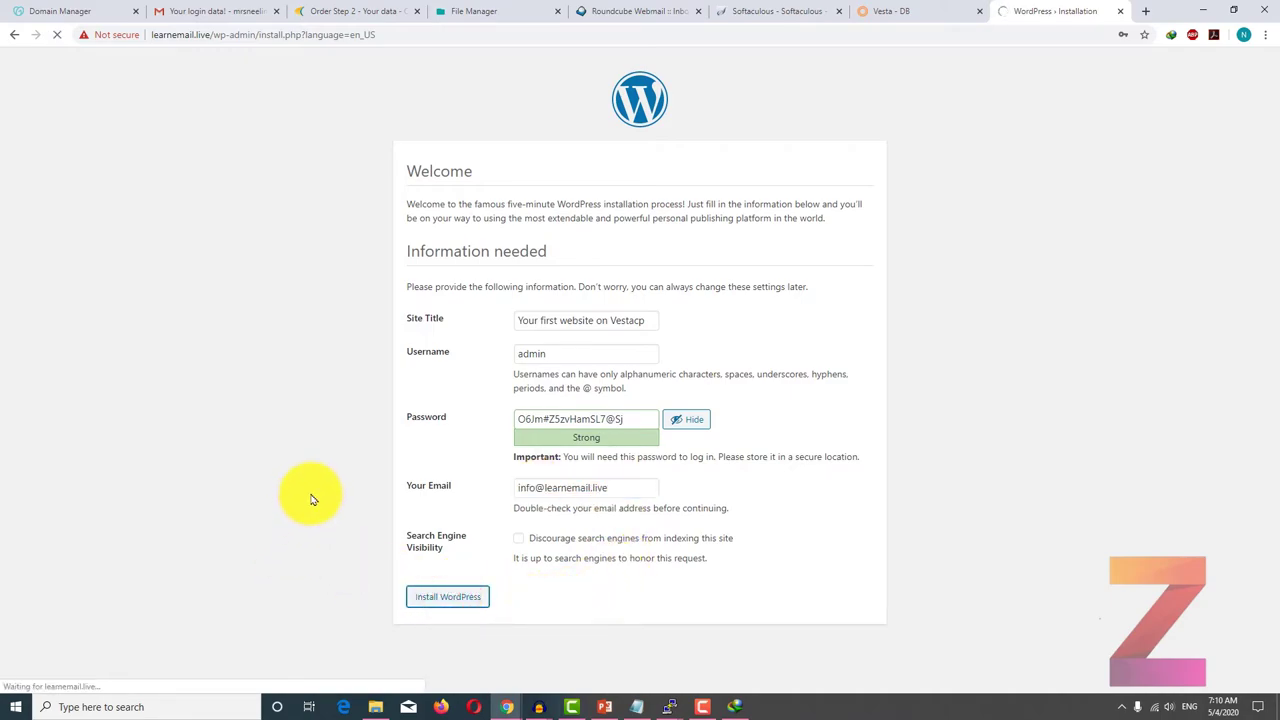
# Step: Log in to the new WordPress site as admin with the account password and Remember Me enabled
pyautogui.click(437, 318)
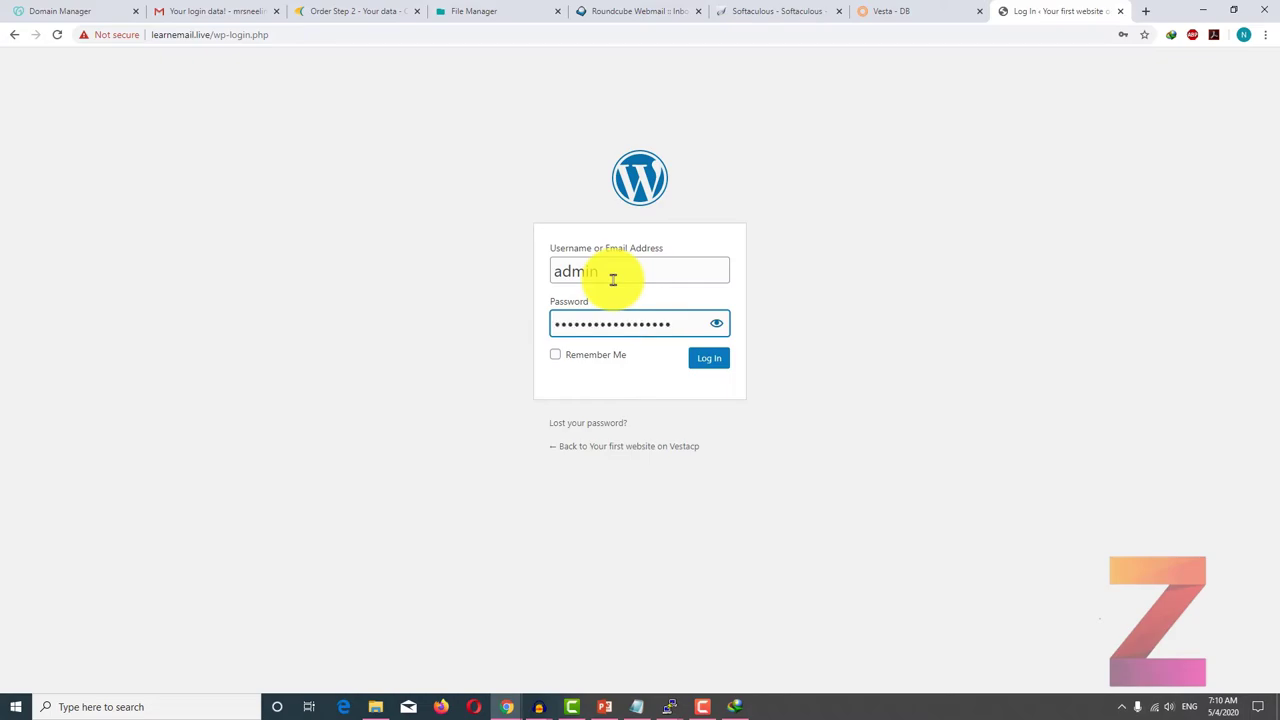
pyautogui.click(557, 357)
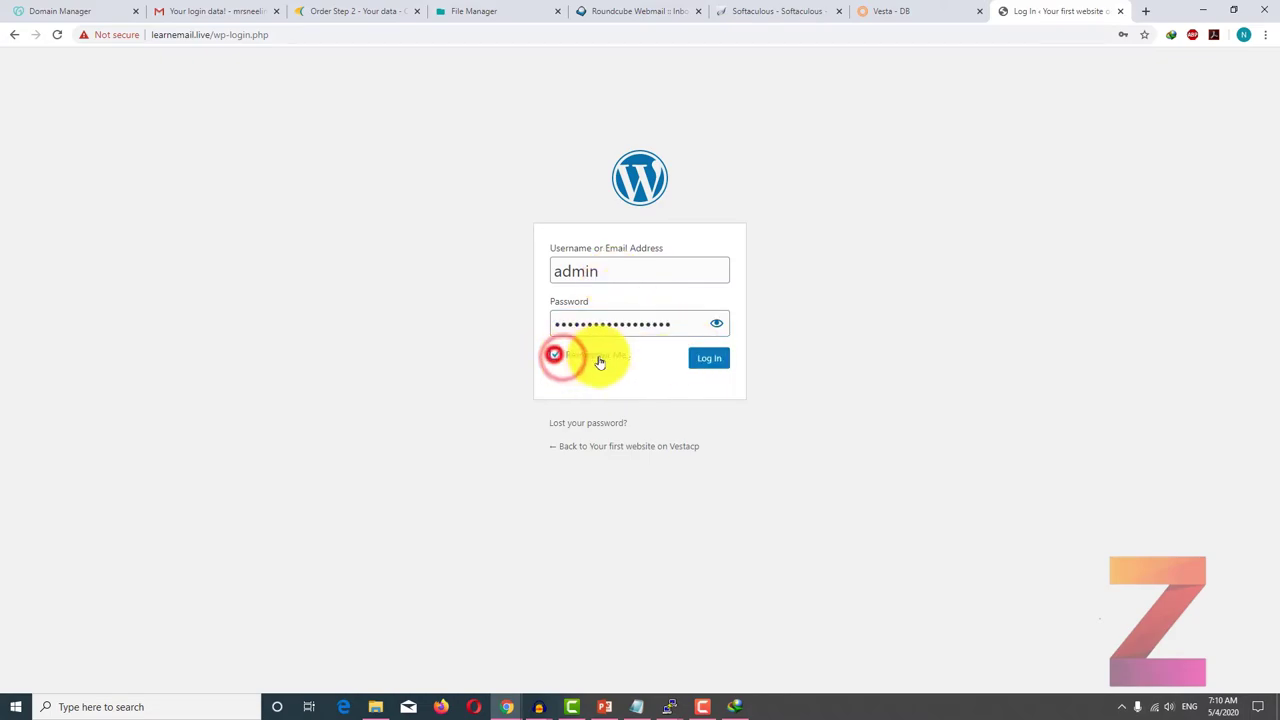
pyautogui.click(708, 358)
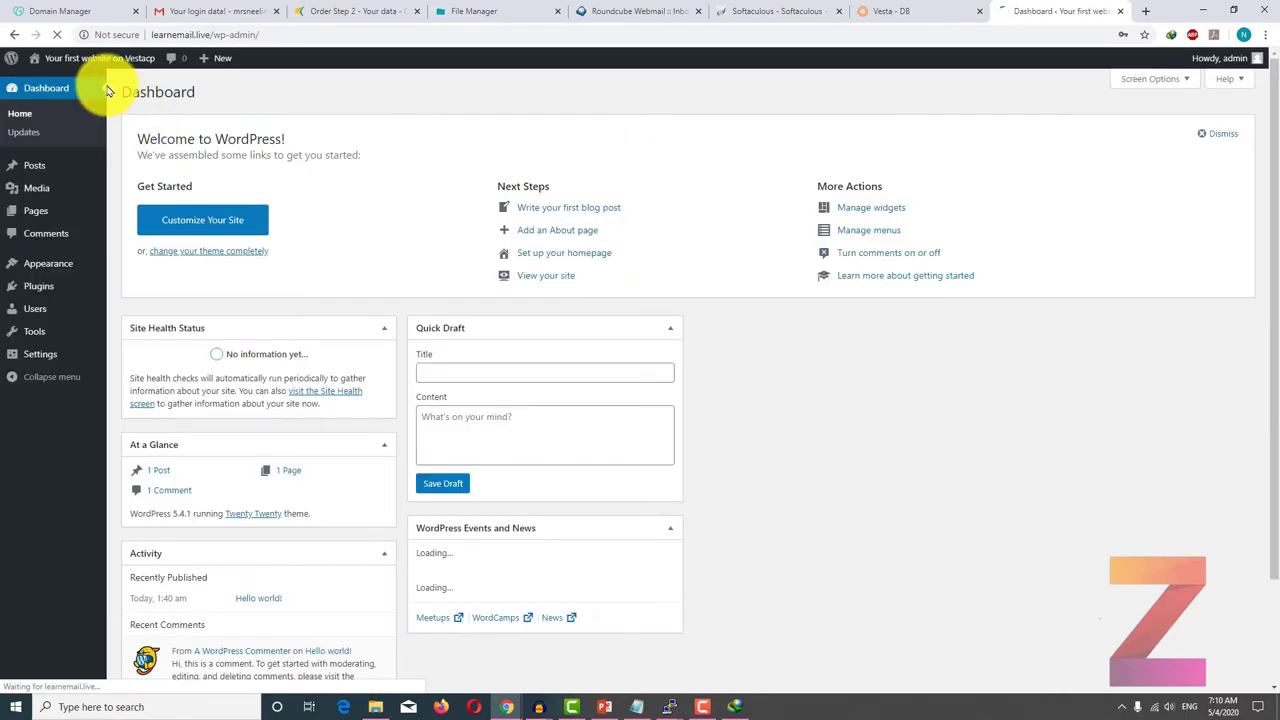
# Step: Open the site's front page in a separate browser tab and inspect its connection security information
pyautogui.keyDown('ctrl'); pyautogui.click(88, 58); pyautogui.keyUp('ctrl')
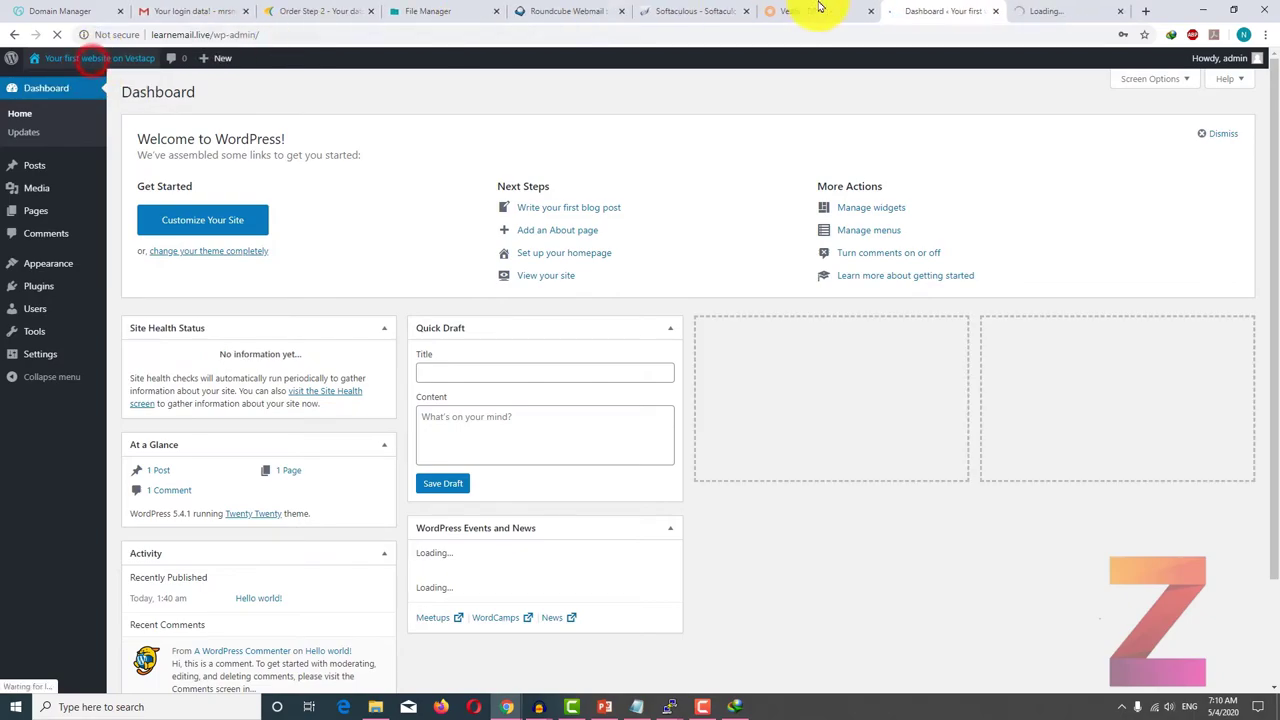
pyautogui.click(1029, 9)
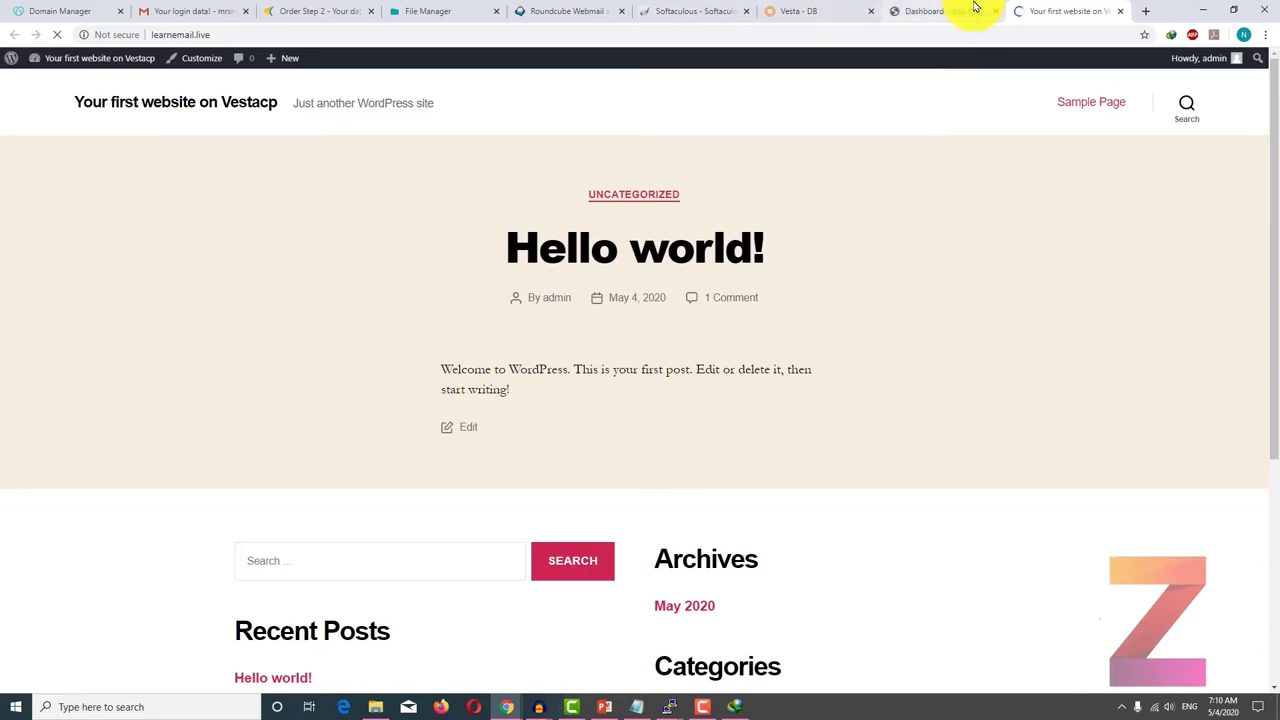
pyautogui.click(329, 39)
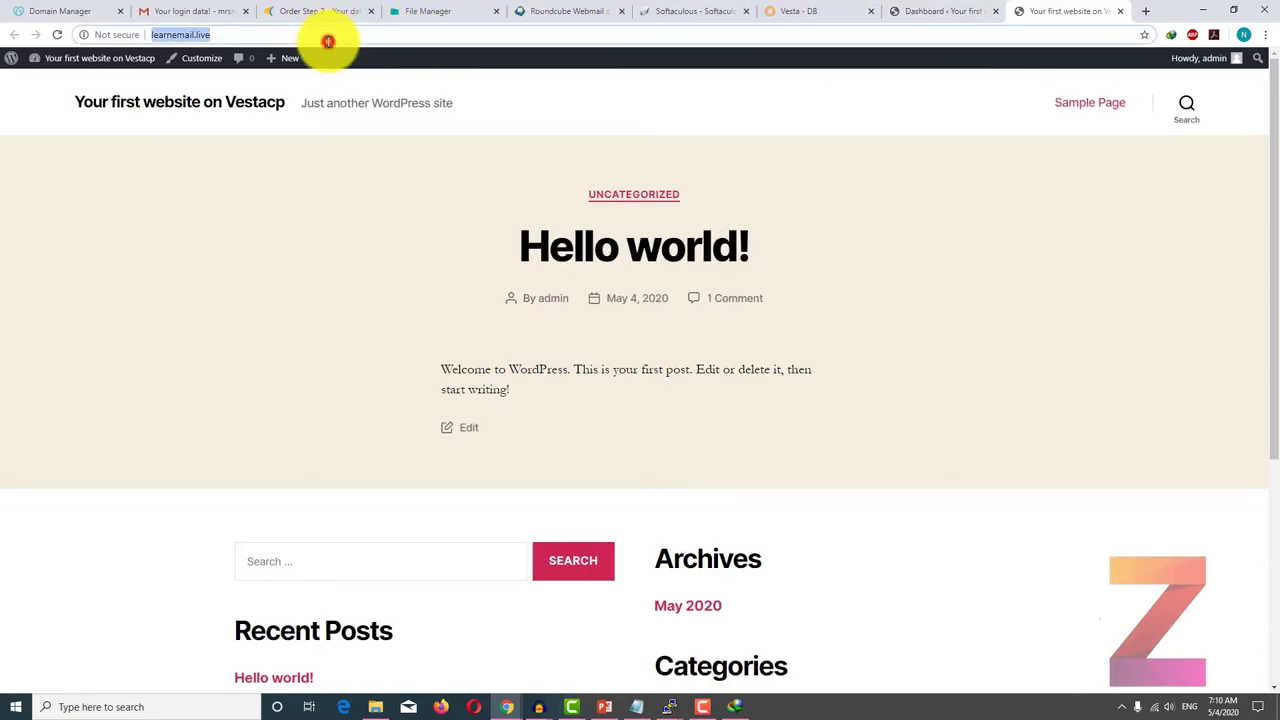
pyautogui.click(114, 34)
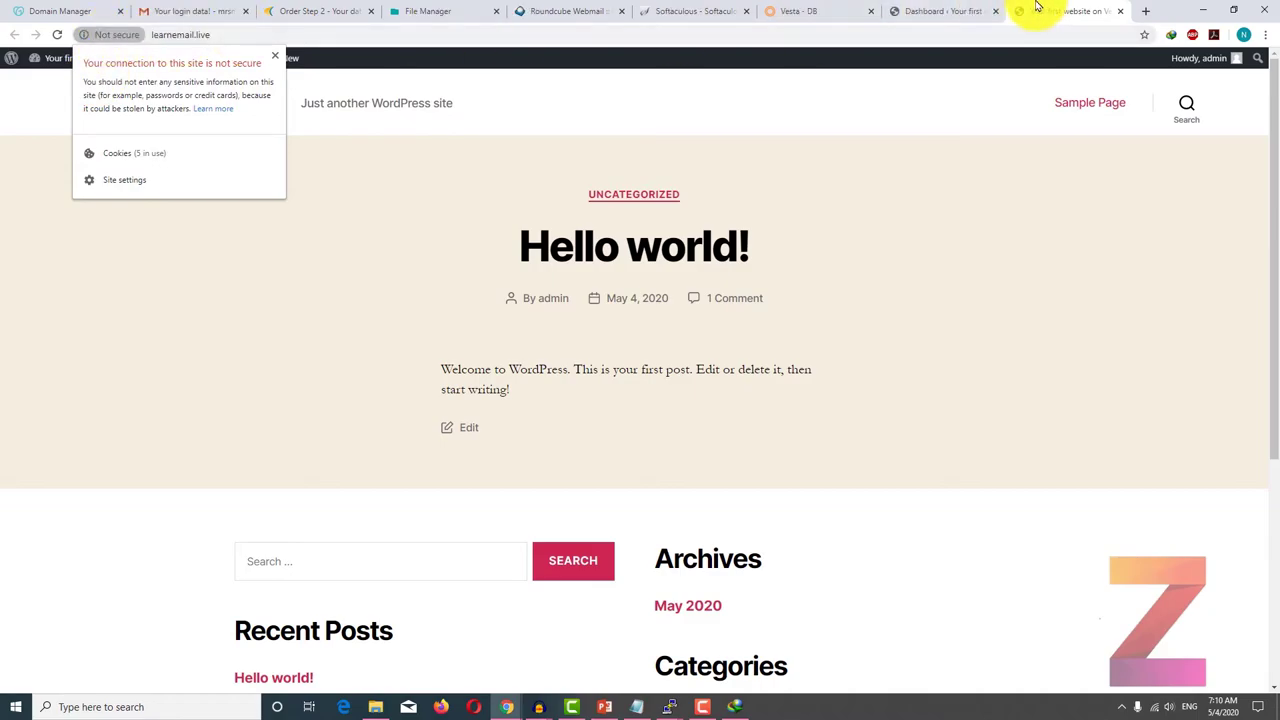
pyautogui.click(938, 9)
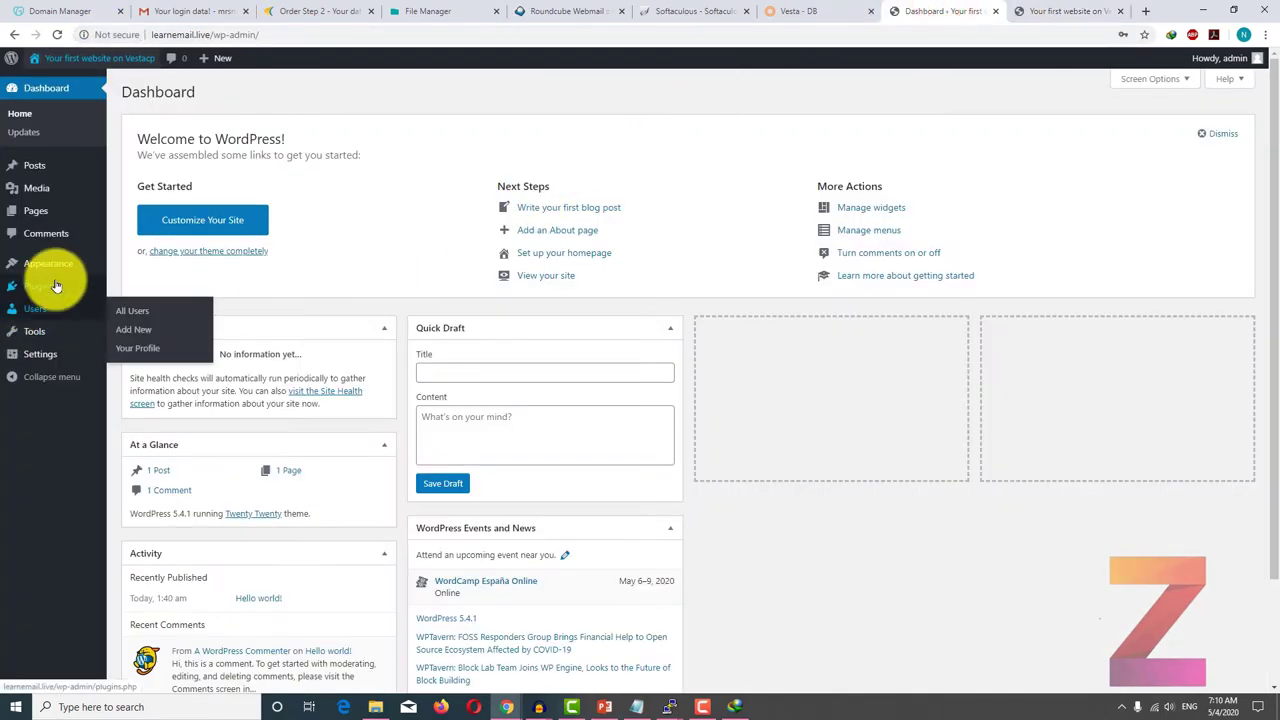
pyautogui.click(38, 354)
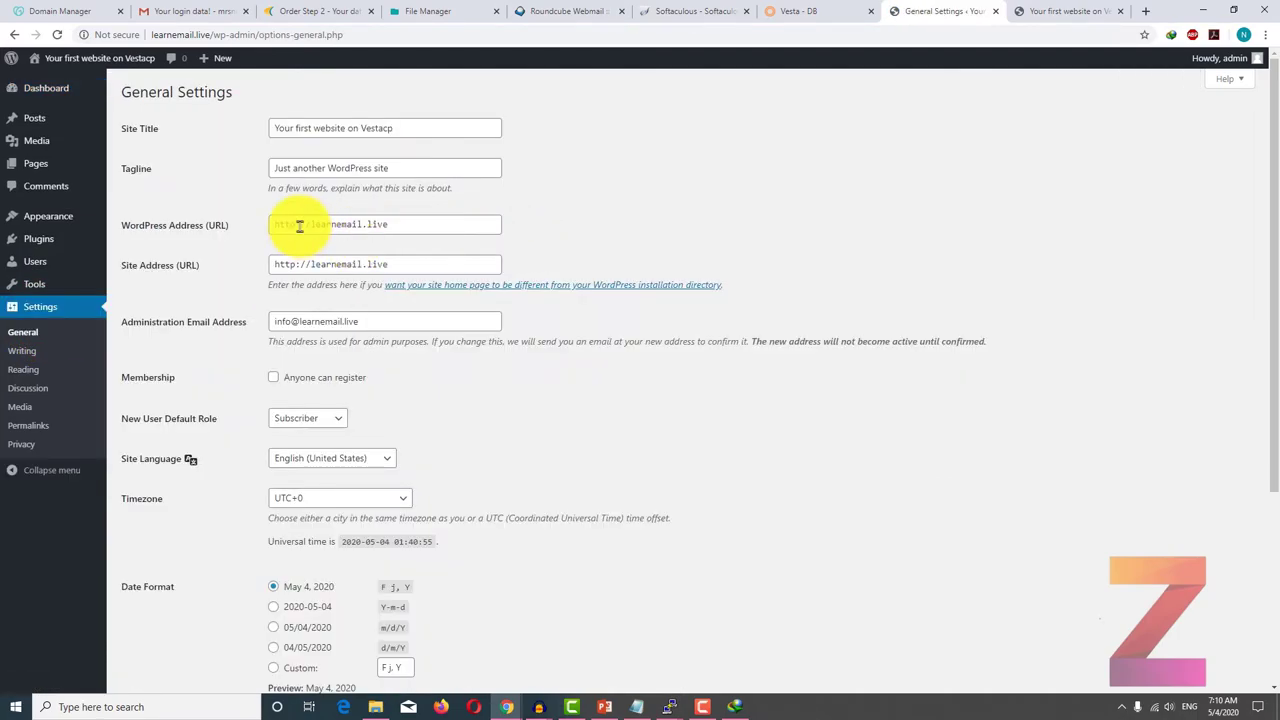
pyautogui.write('s')
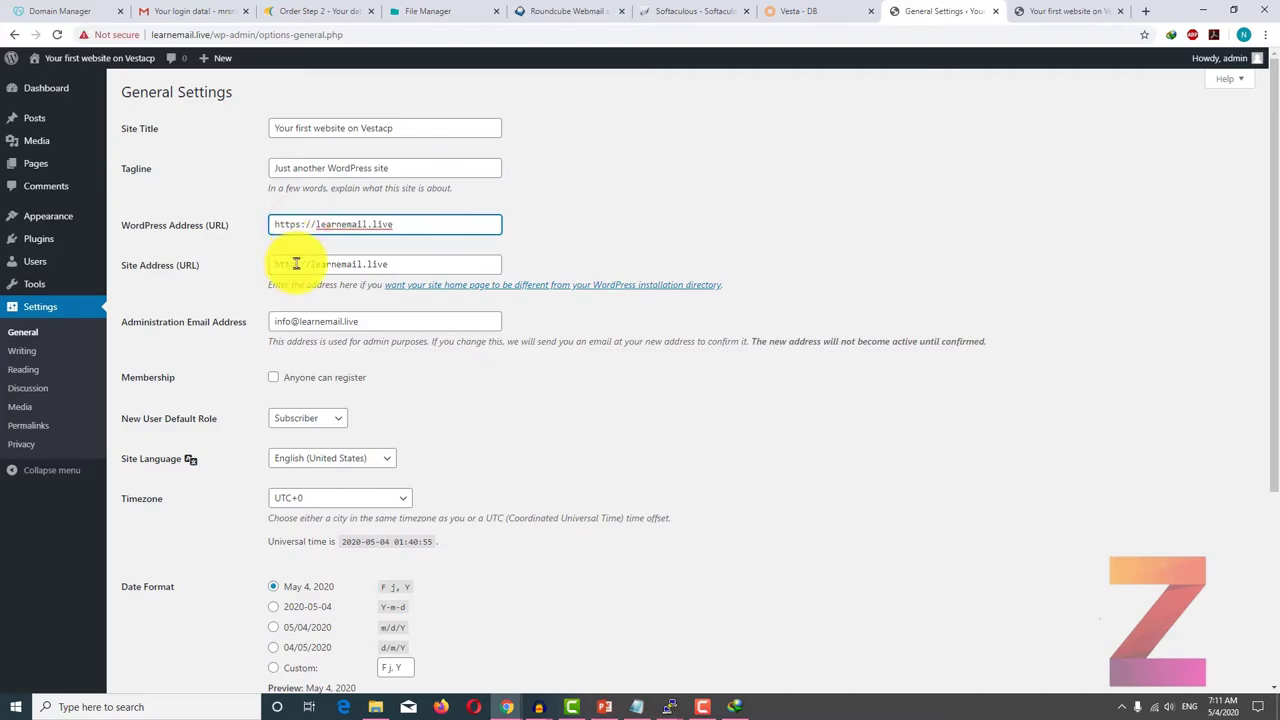
pyautogui.click(296, 264)
pyautogui.write('s')
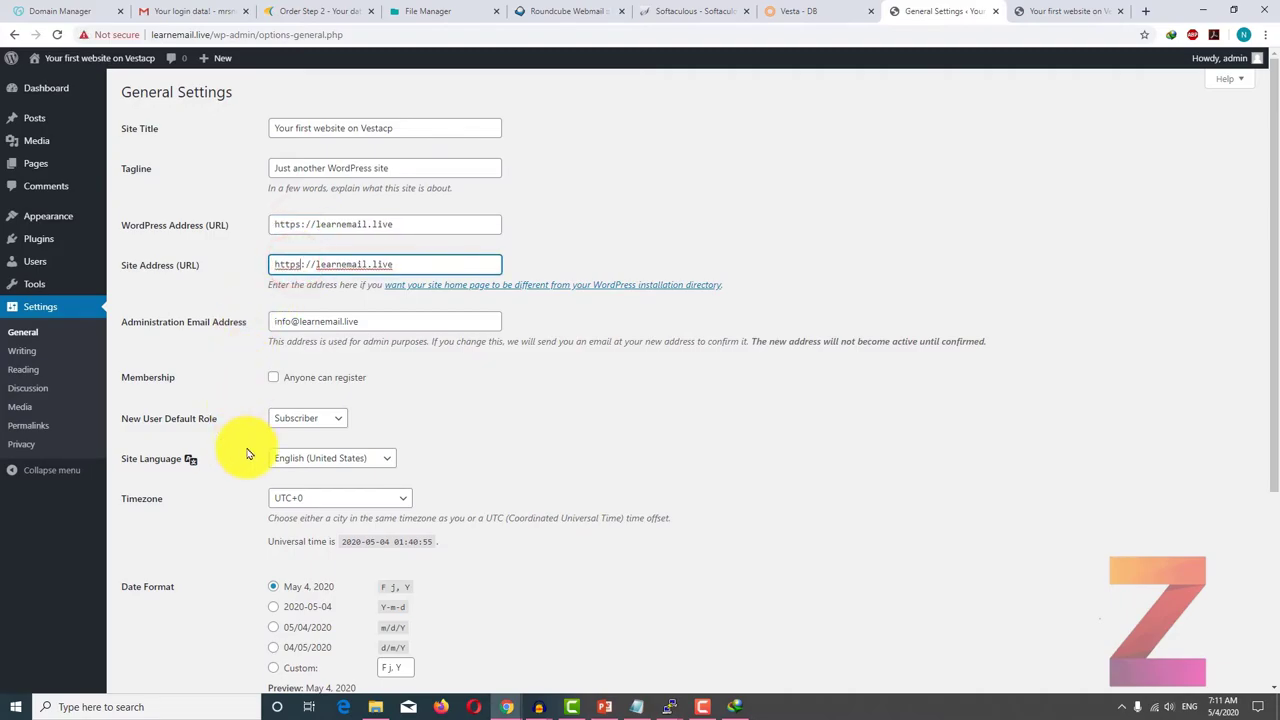
pyautogui.scroll(-3, 248, 455)
pyautogui.click(155, 625)
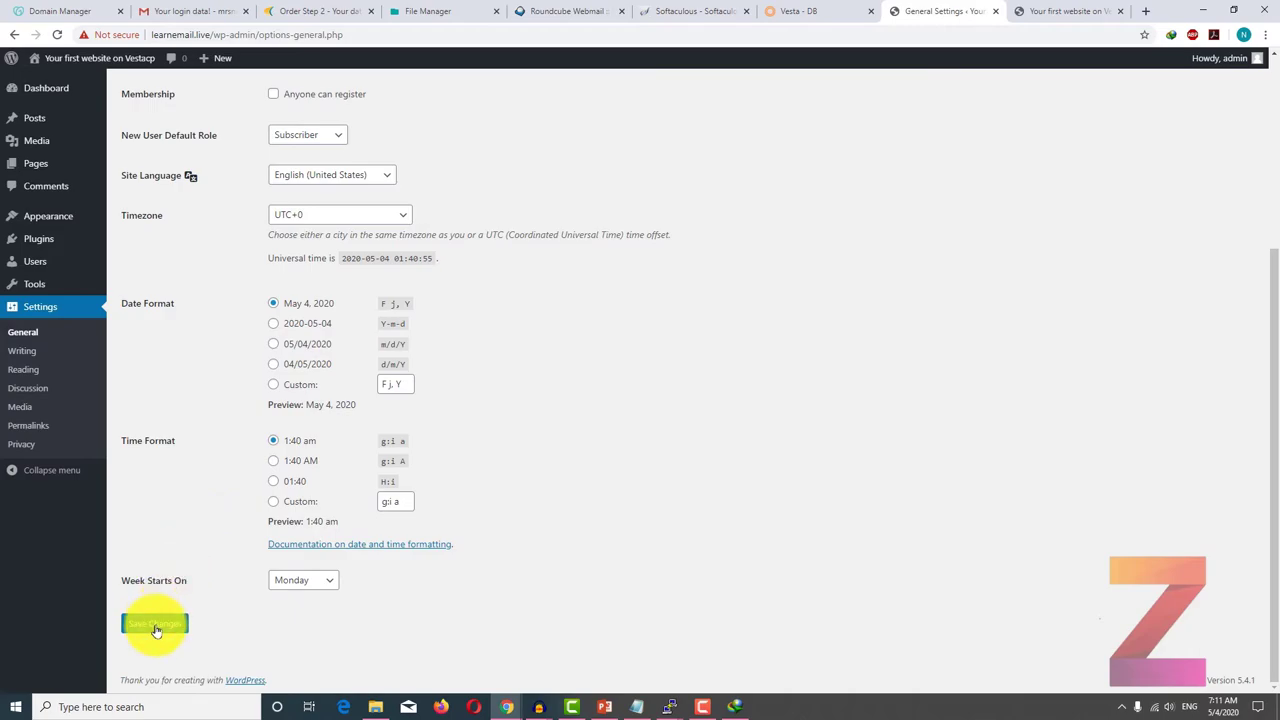
pyautogui.scroll(3, 194, 420)
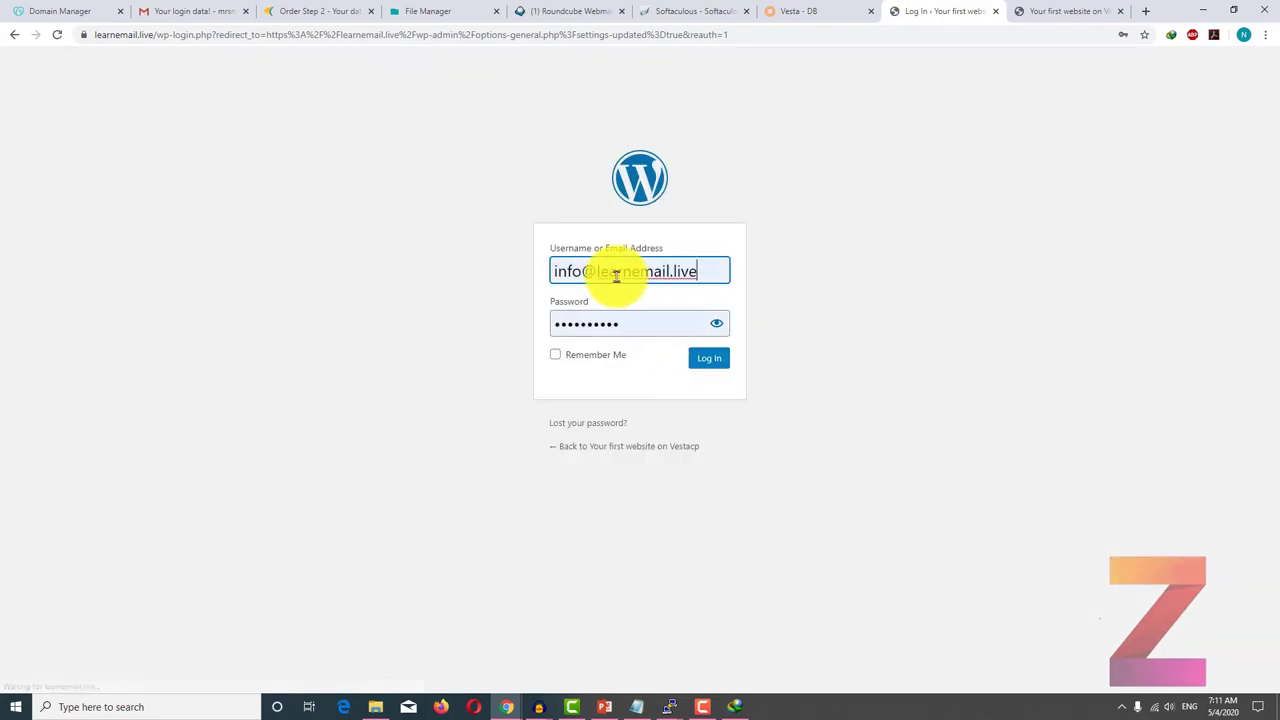
# Step: Check the login page's connection security and try to log in with the prefilled credentials
pyautogui.click(81, 36)
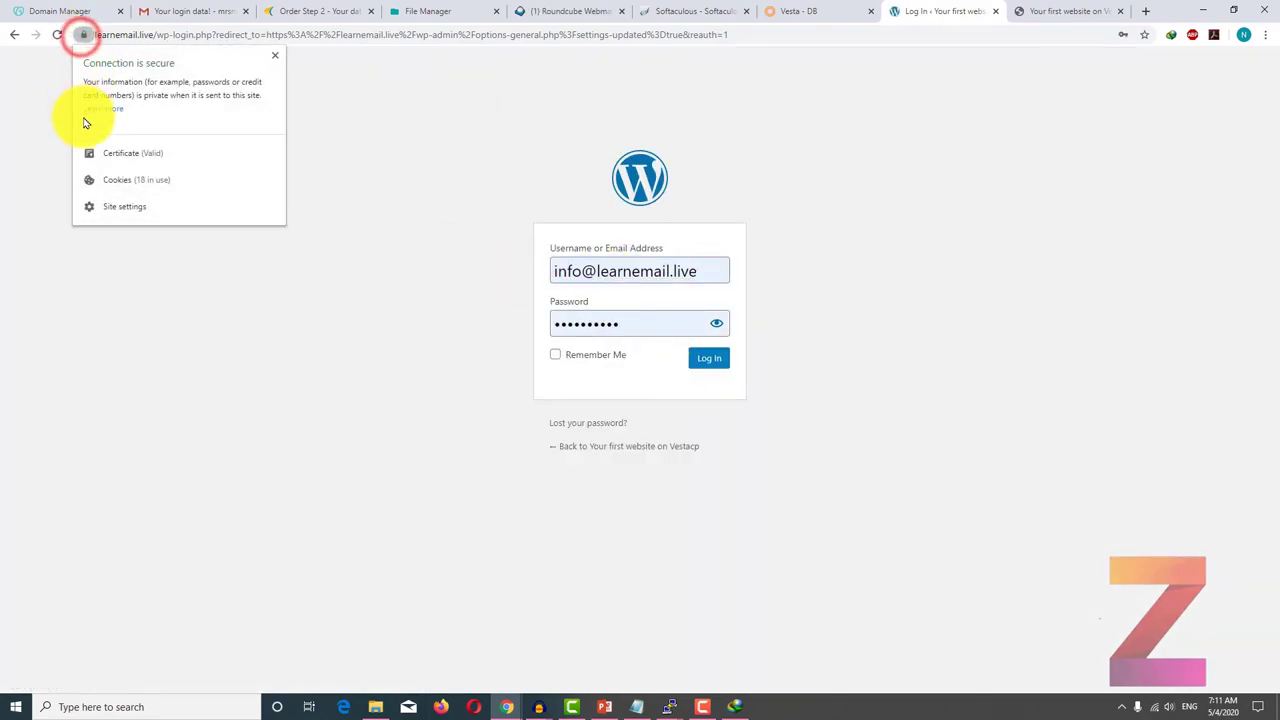
pyautogui.click(85, 64)
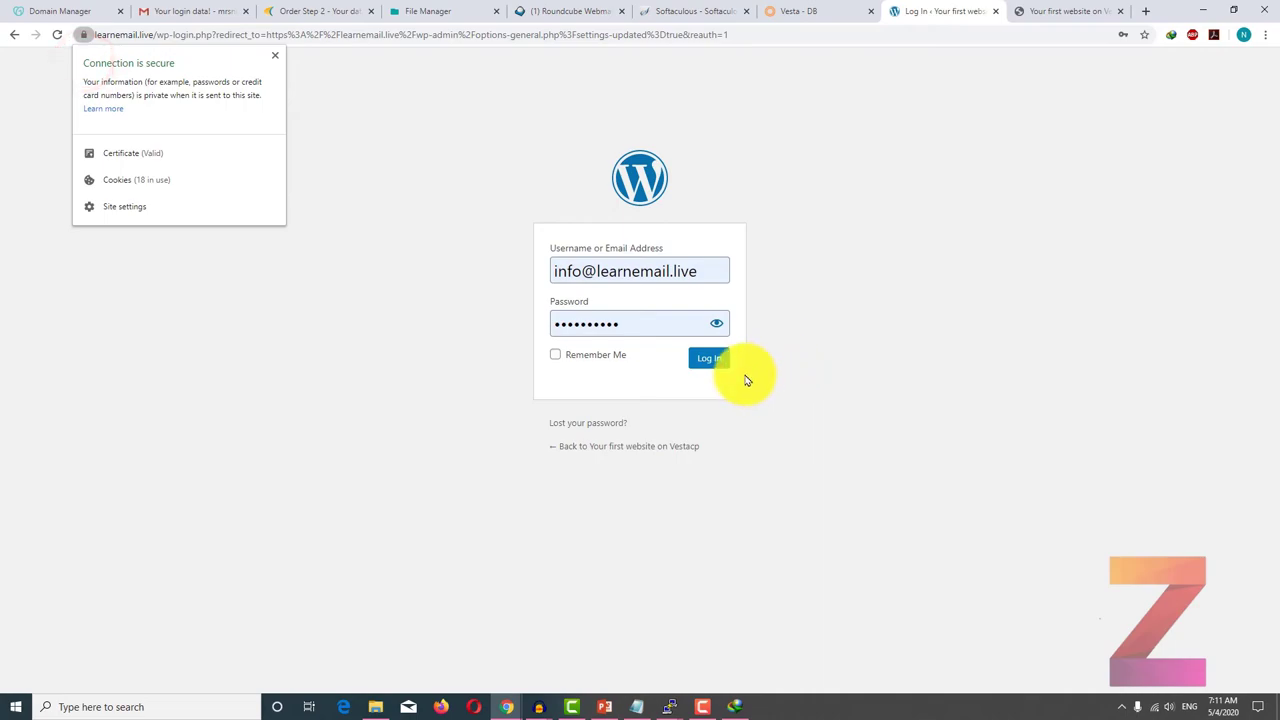
pyautogui.click(707, 358)
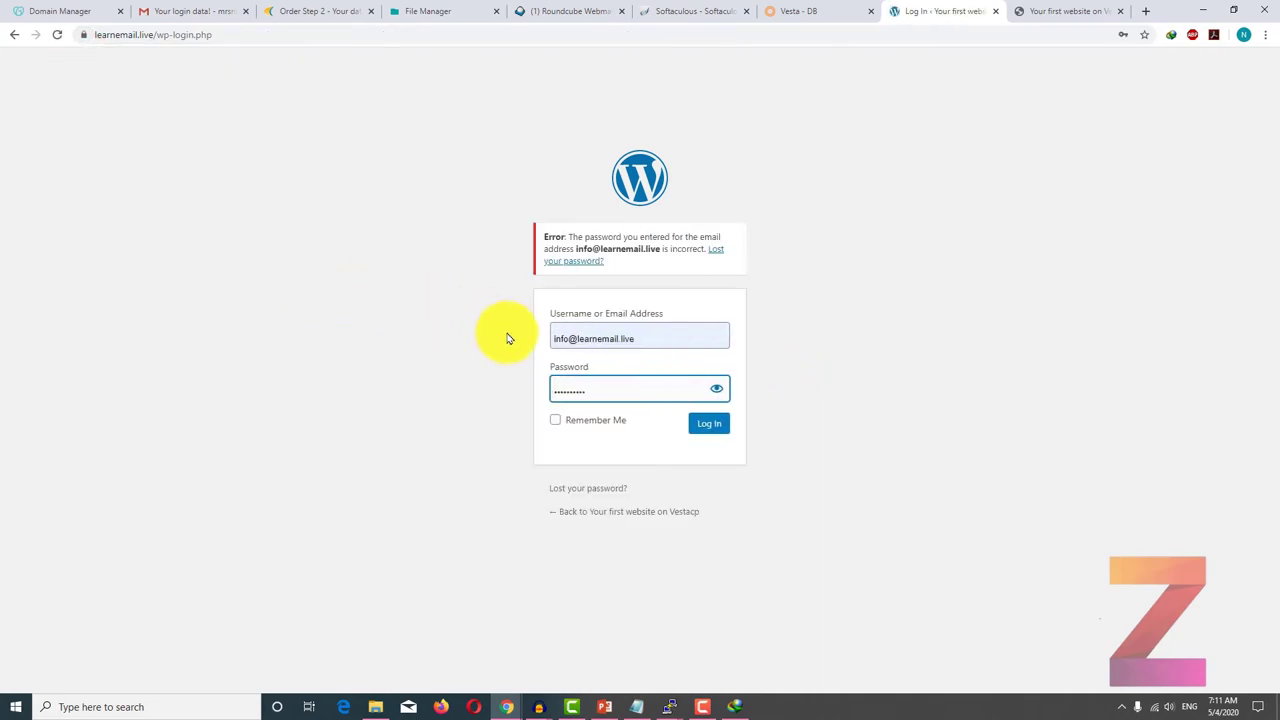
# Step: Log in to WordPress with the password copied from the Notepad notes, enabling Remember Me and updating the browser's saved password
pyautogui.click(651, 340)
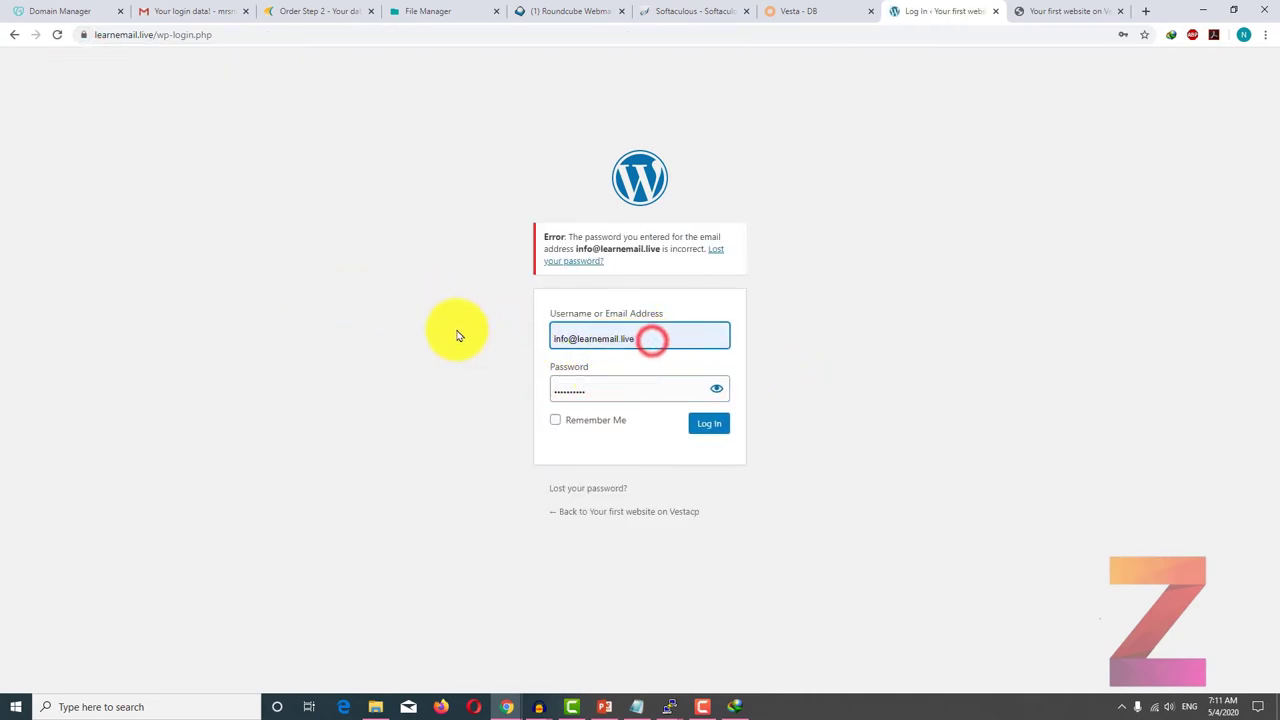
pyautogui.click(594, 386)
pyautogui.hotkey('alt', 'Tab')
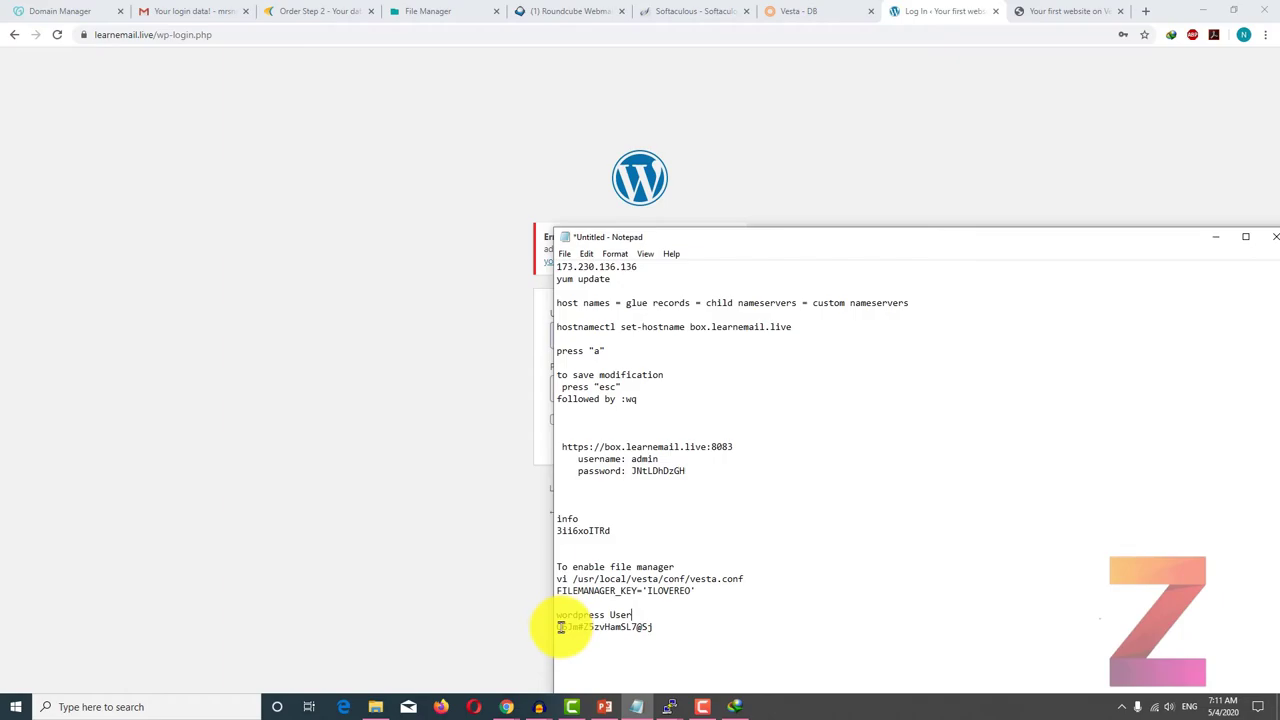
pyautogui.moveTo(560, 627); pyautogui.dragTo(659, 629)
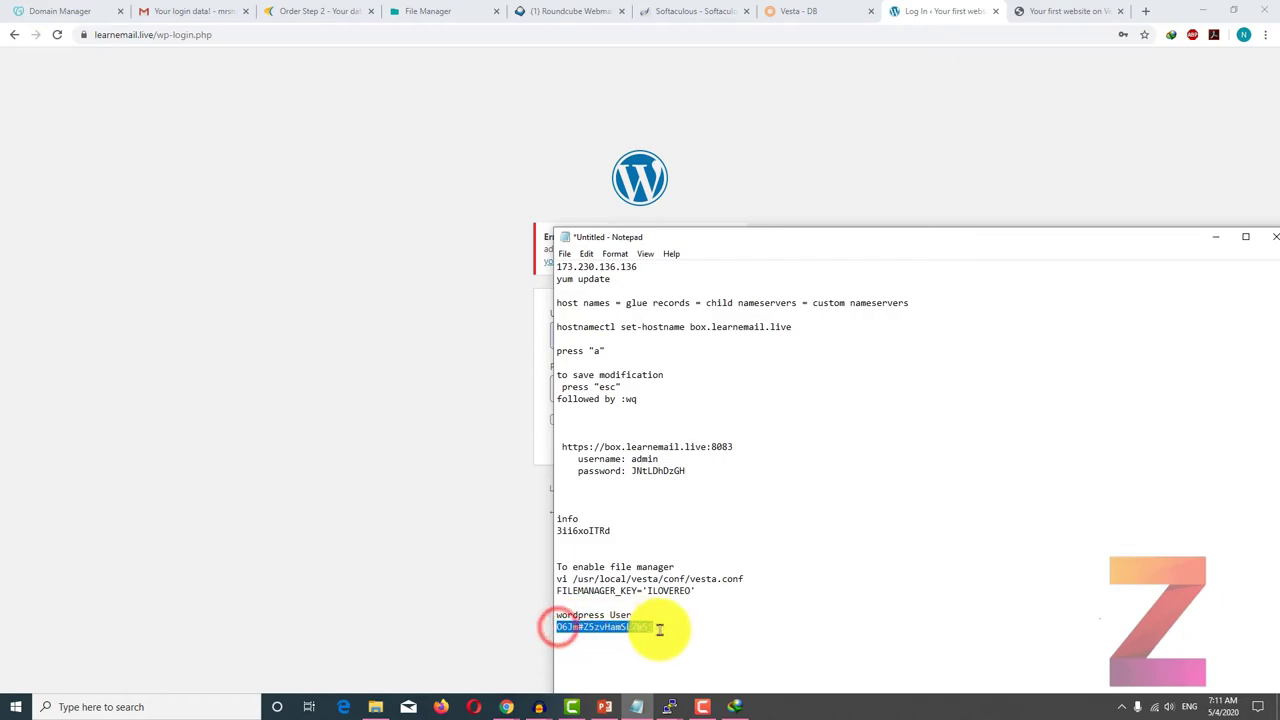
pyautogui.click(424, 500)
pyautogui.click(628, 392)
pyautogui.hotkey('ctrl', 'v')
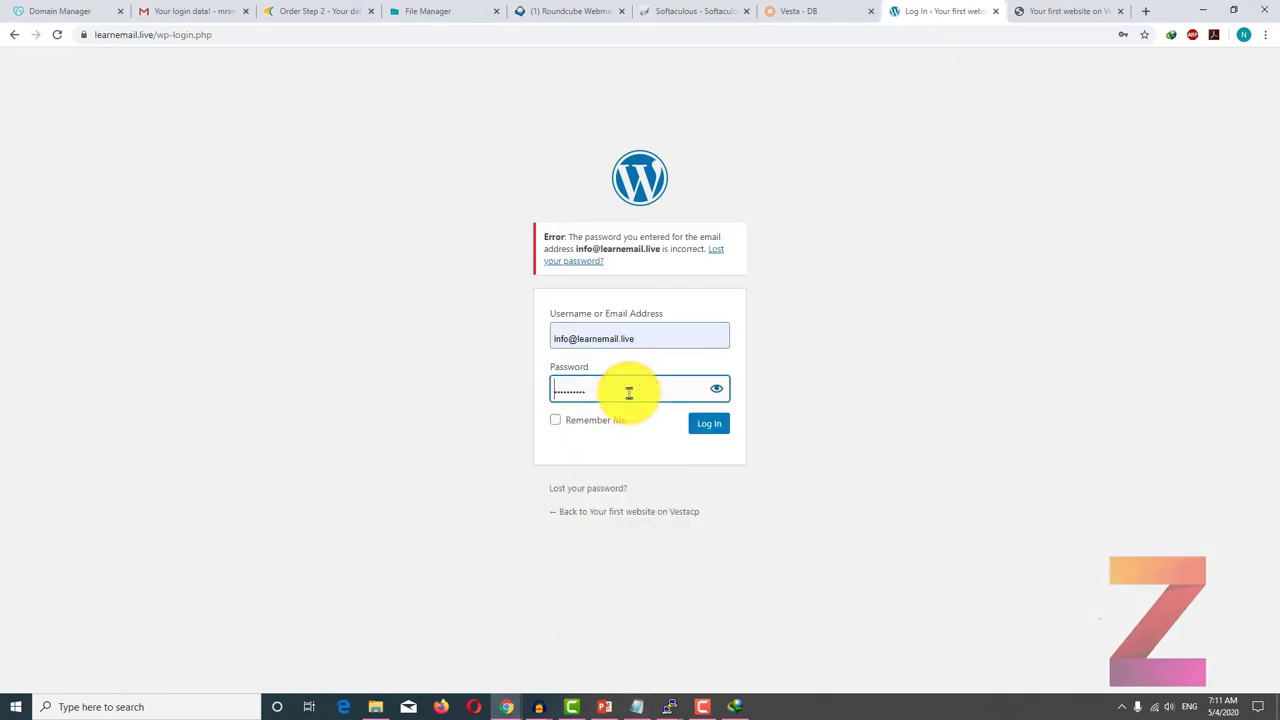
pyautogui.click(580, 420)
pyautogui.click(700, 423)
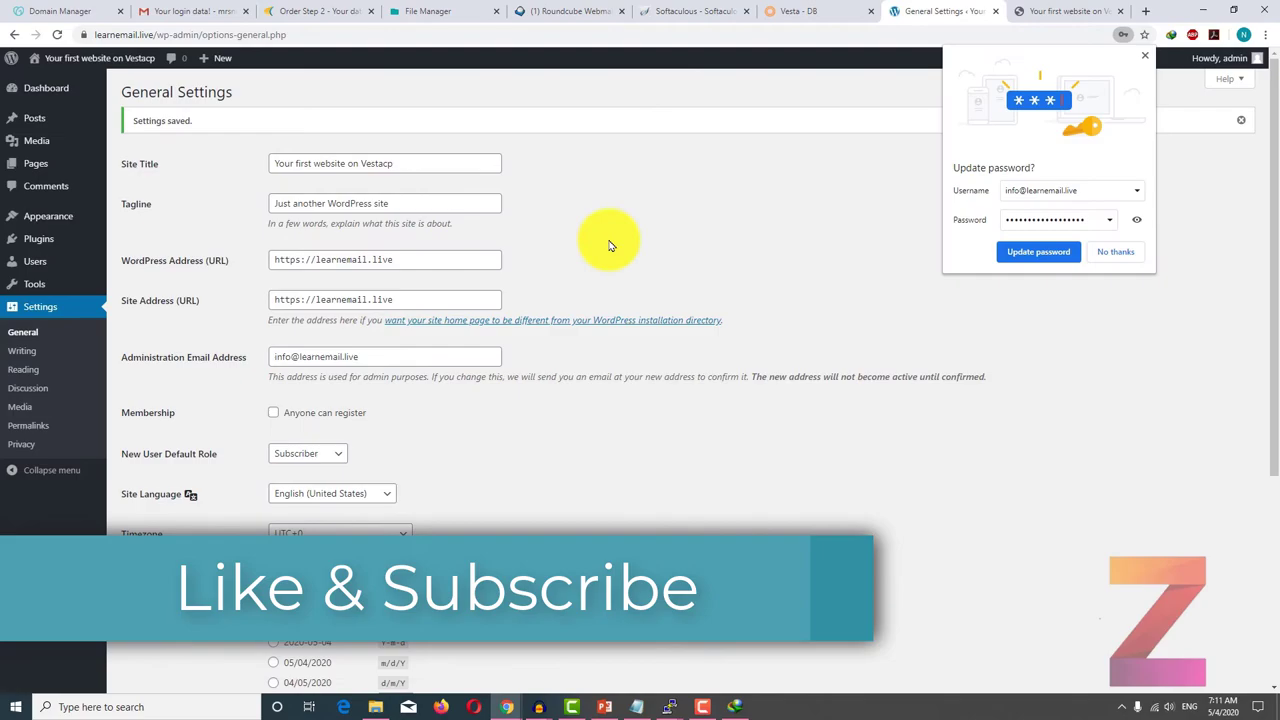
pyautogui.click(1031, 253)
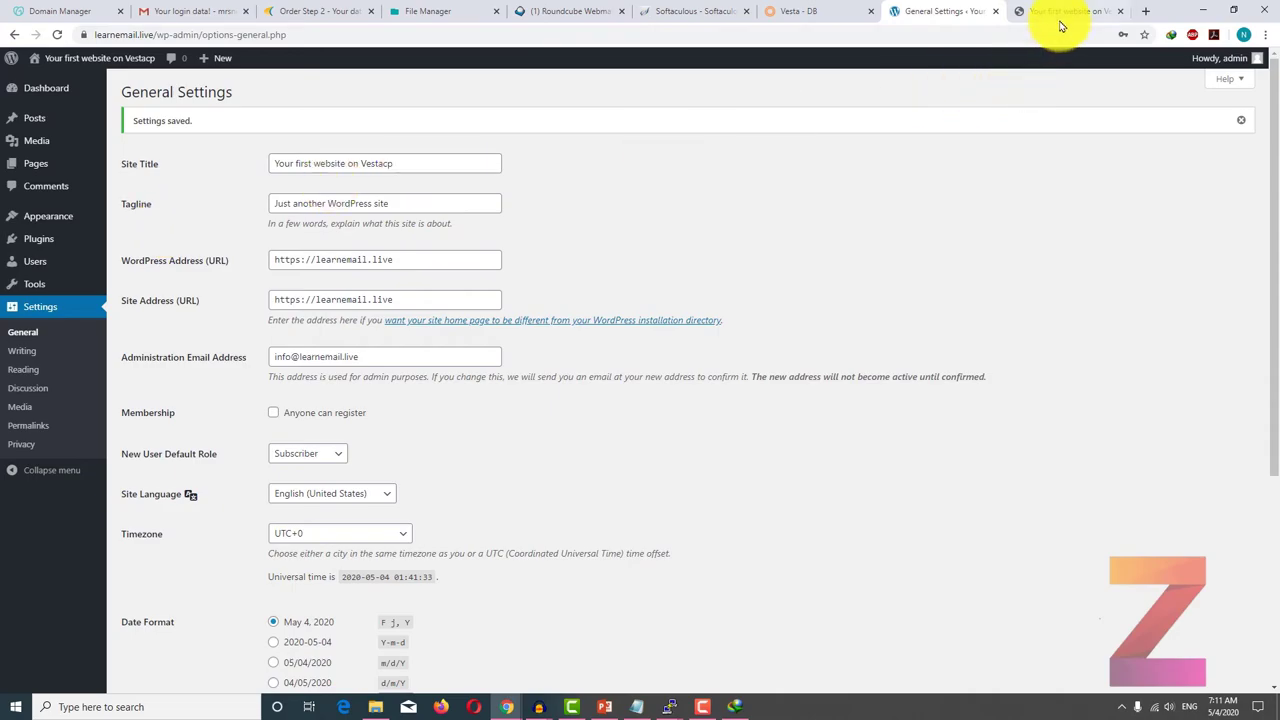
# Step: View the site's front page over HTTPS and read the New WordPress Site email in the Roundcube inbox
pyautogui.click(84, 60)
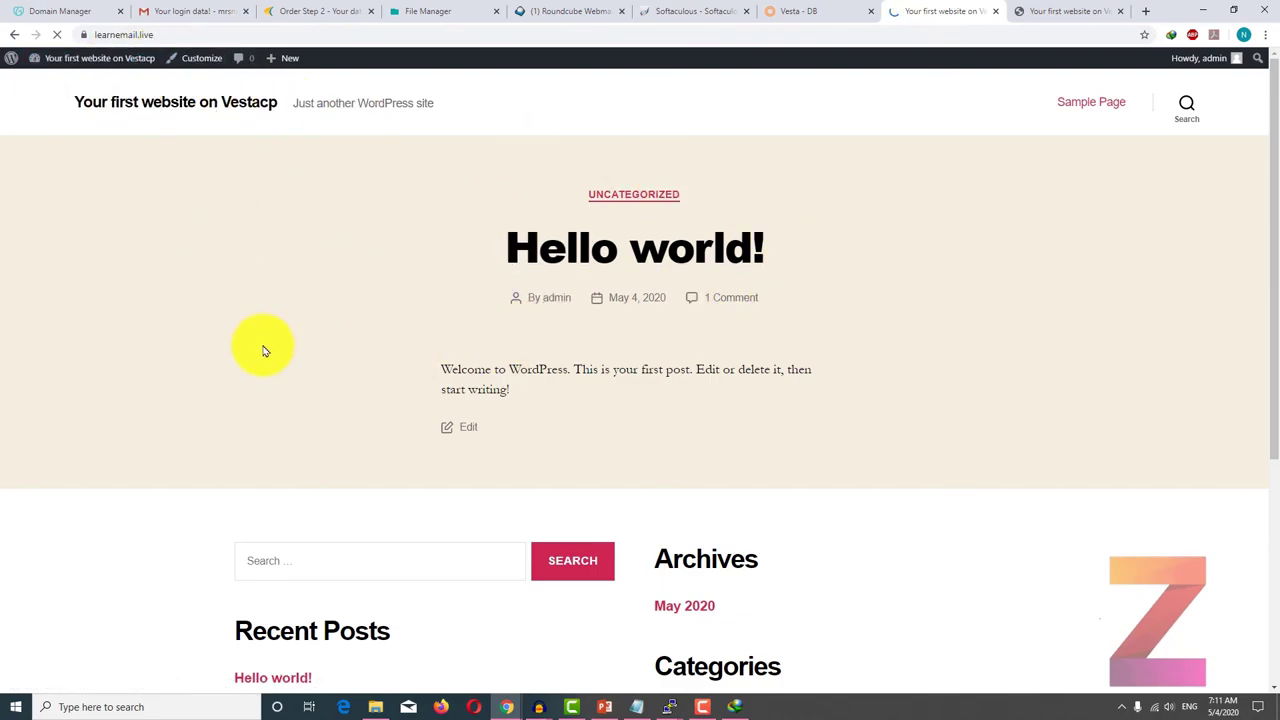
pyautogui.scroll(-3, 263, 349)
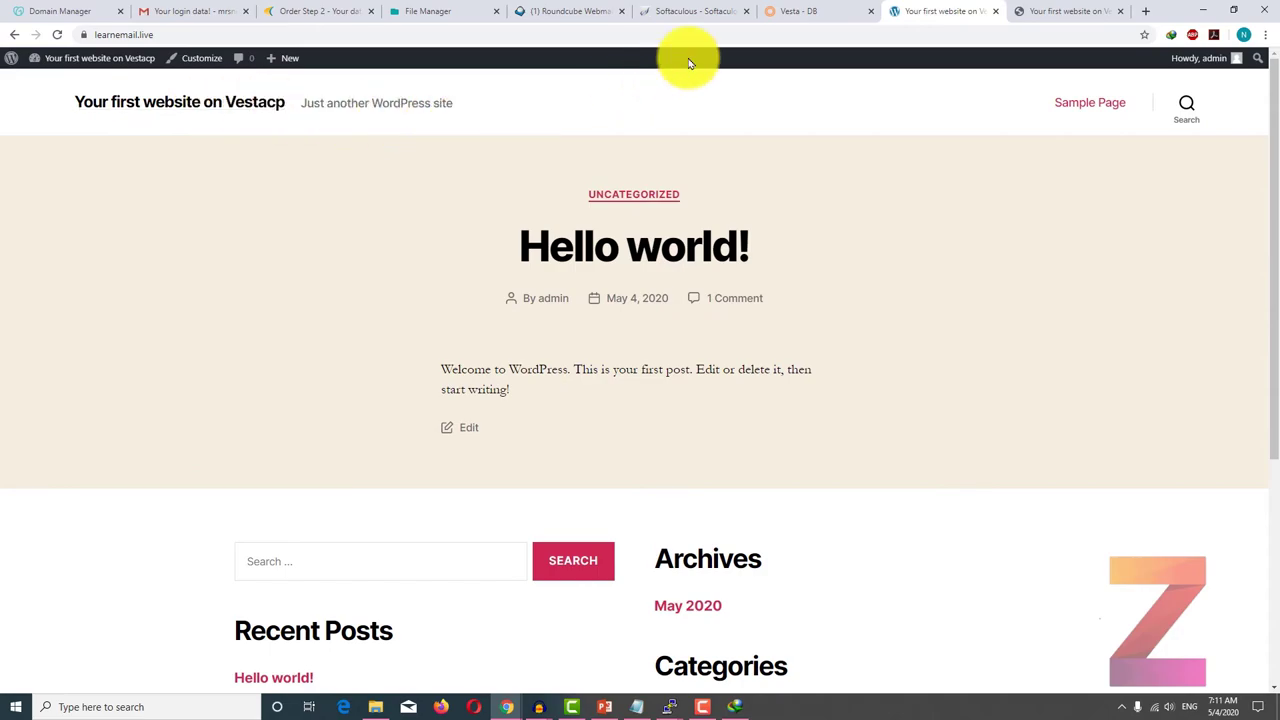
pyautogui.click(558, 12)
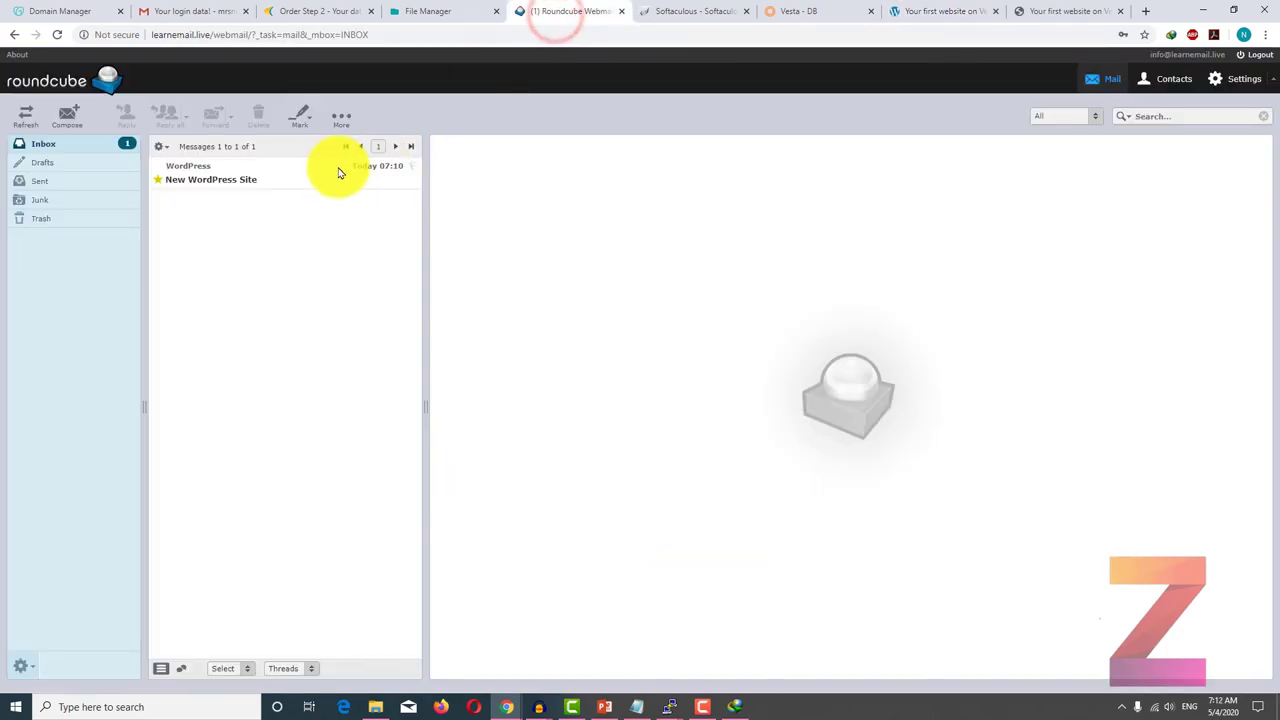
pyautogui.click(307, 176)
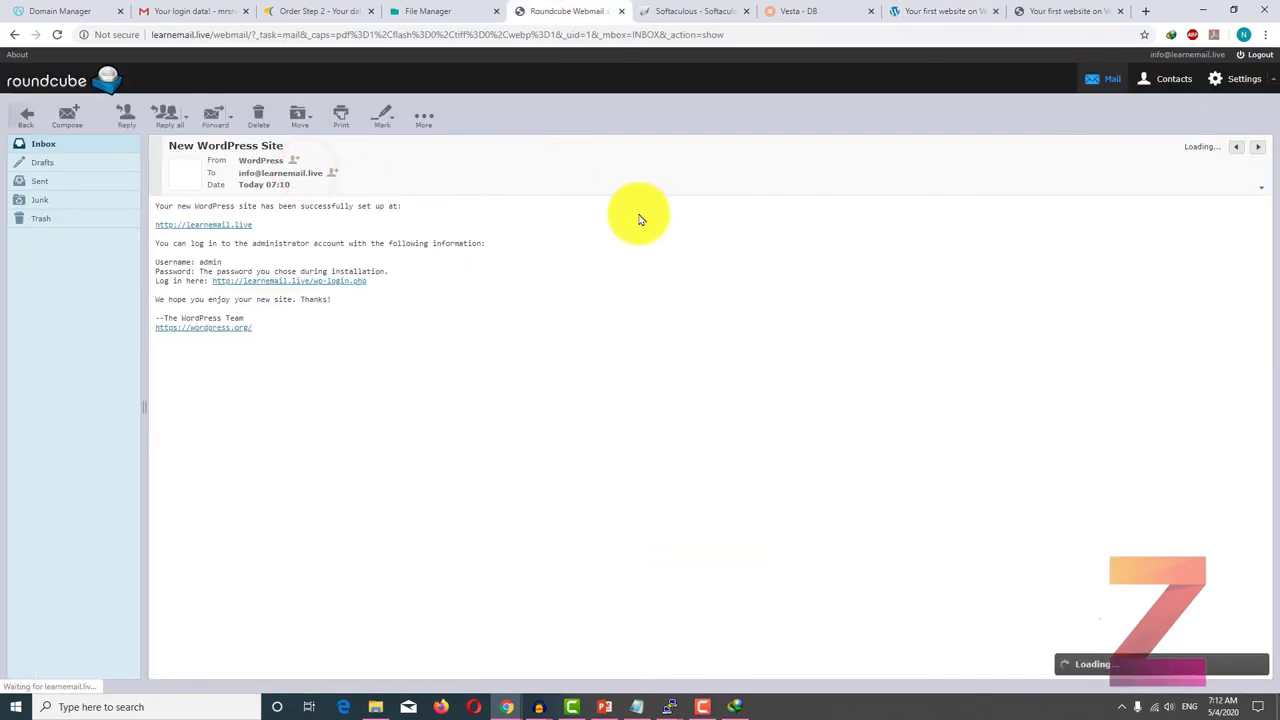
pyautogui.moveTo(182, 205); pyautogui.dragTo(352, 208)
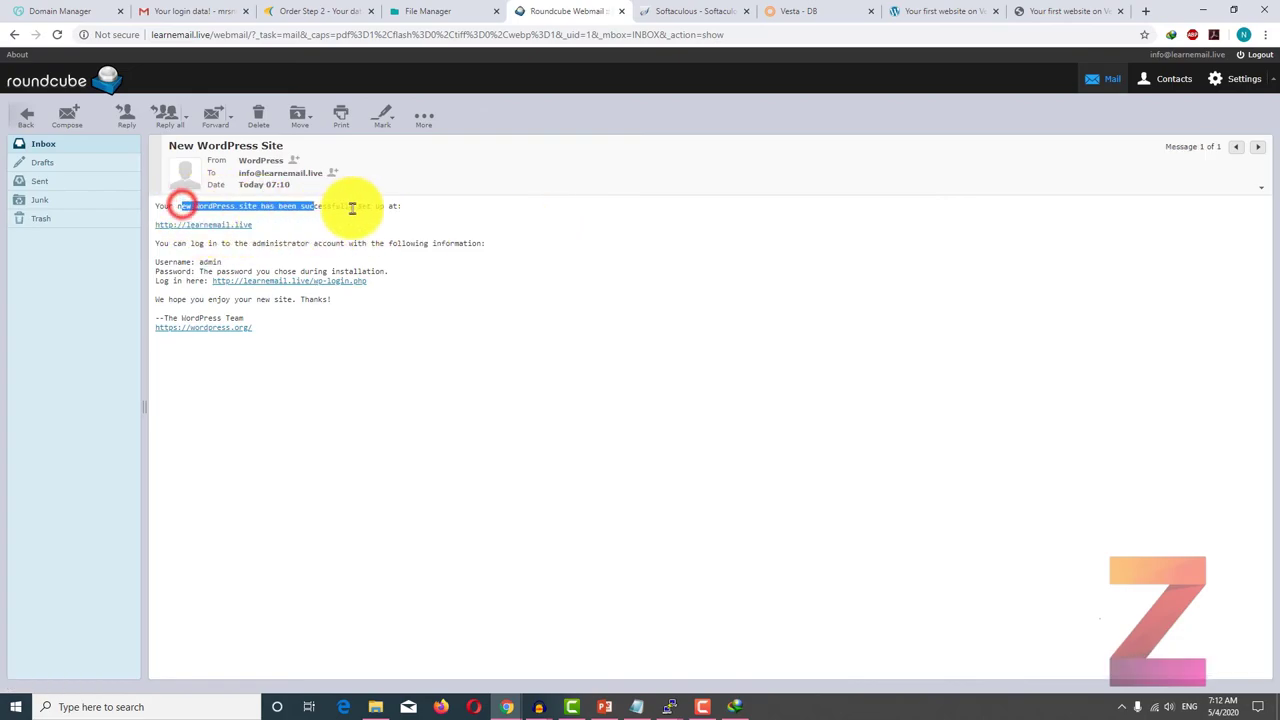
pyautogui.click(292, 240)
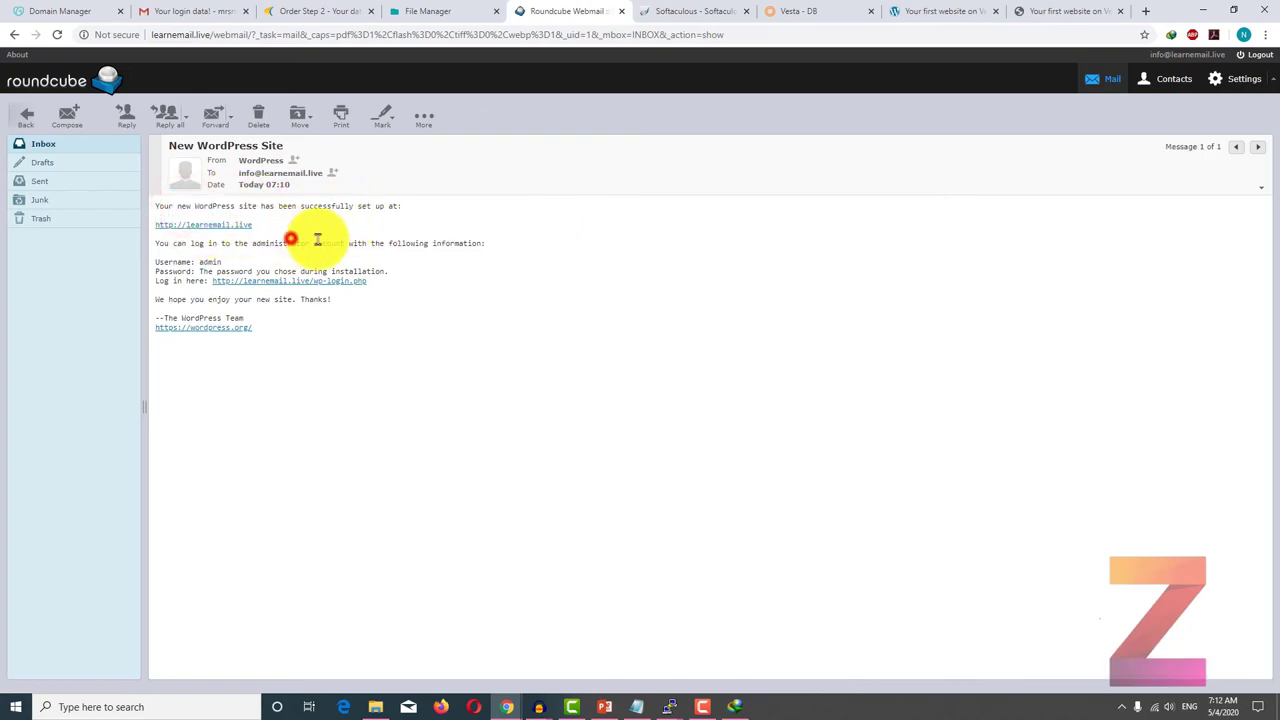
# Step: In Softaculous, browse the Blogs and Portals/CMS categories and open Joomla's installation form
pyautogui.click(700, 11)
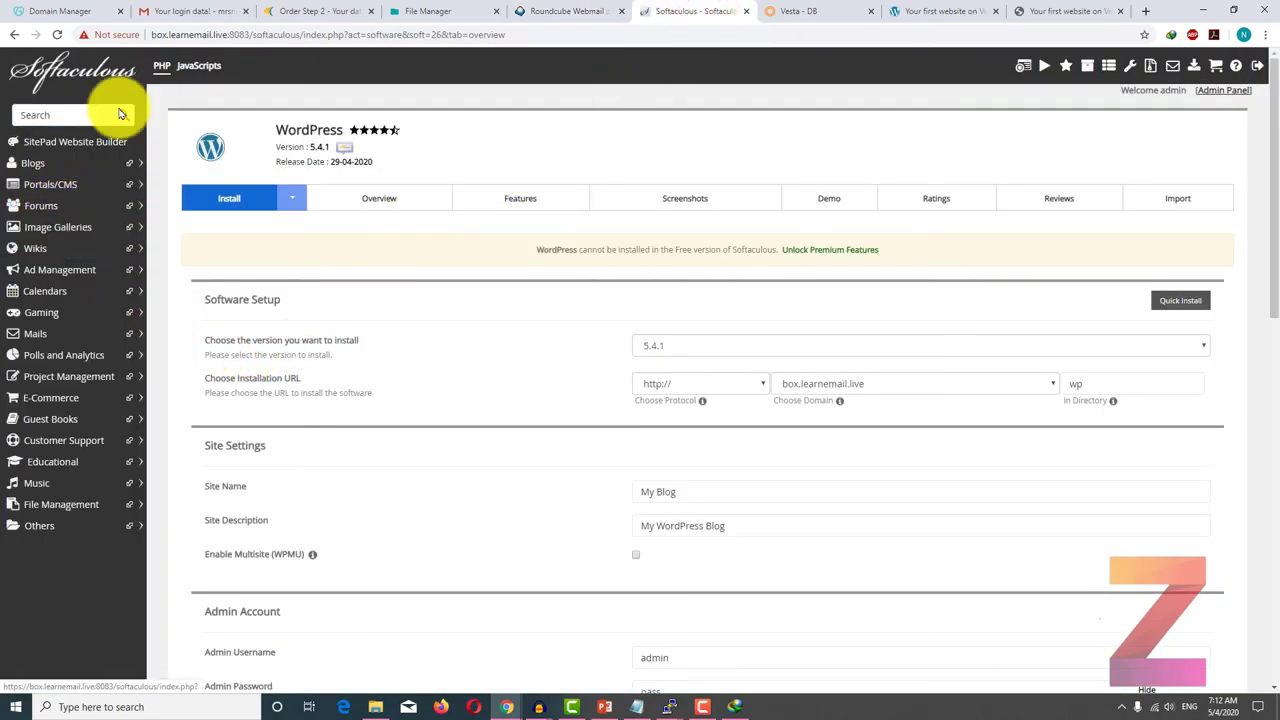
pyautogui.click(68, 162)
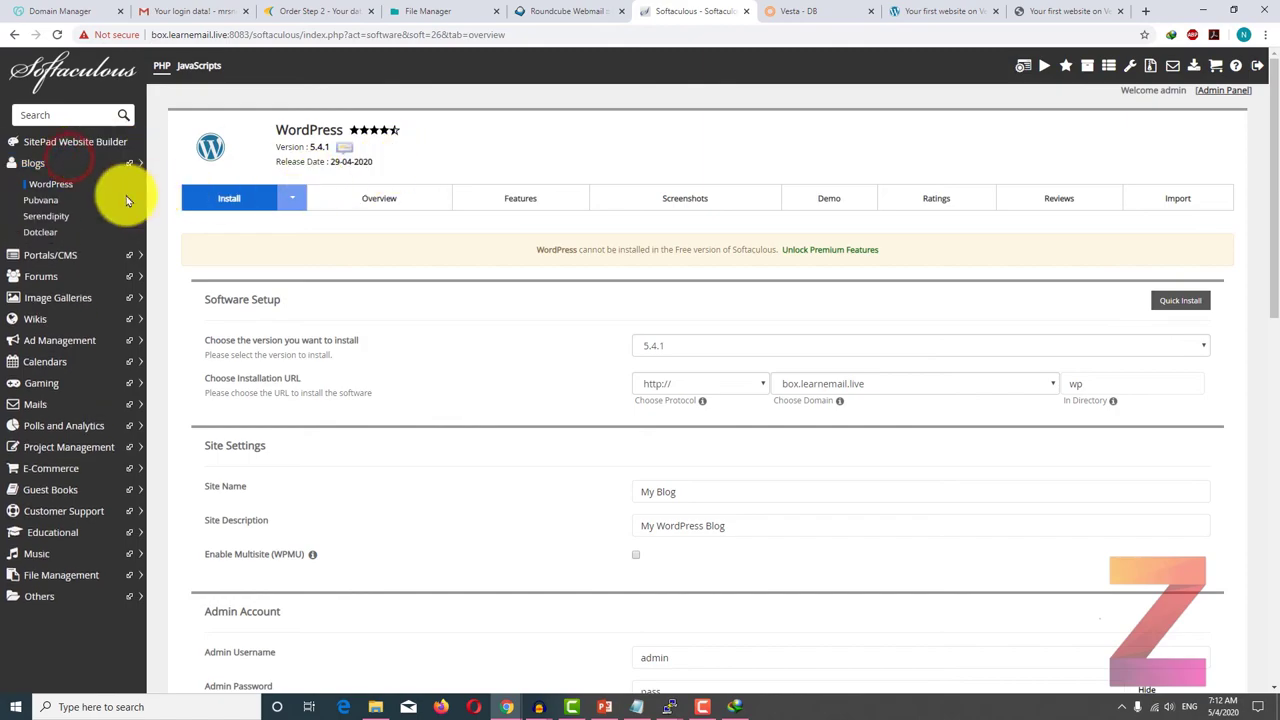
pyautogui.click(60, 254)
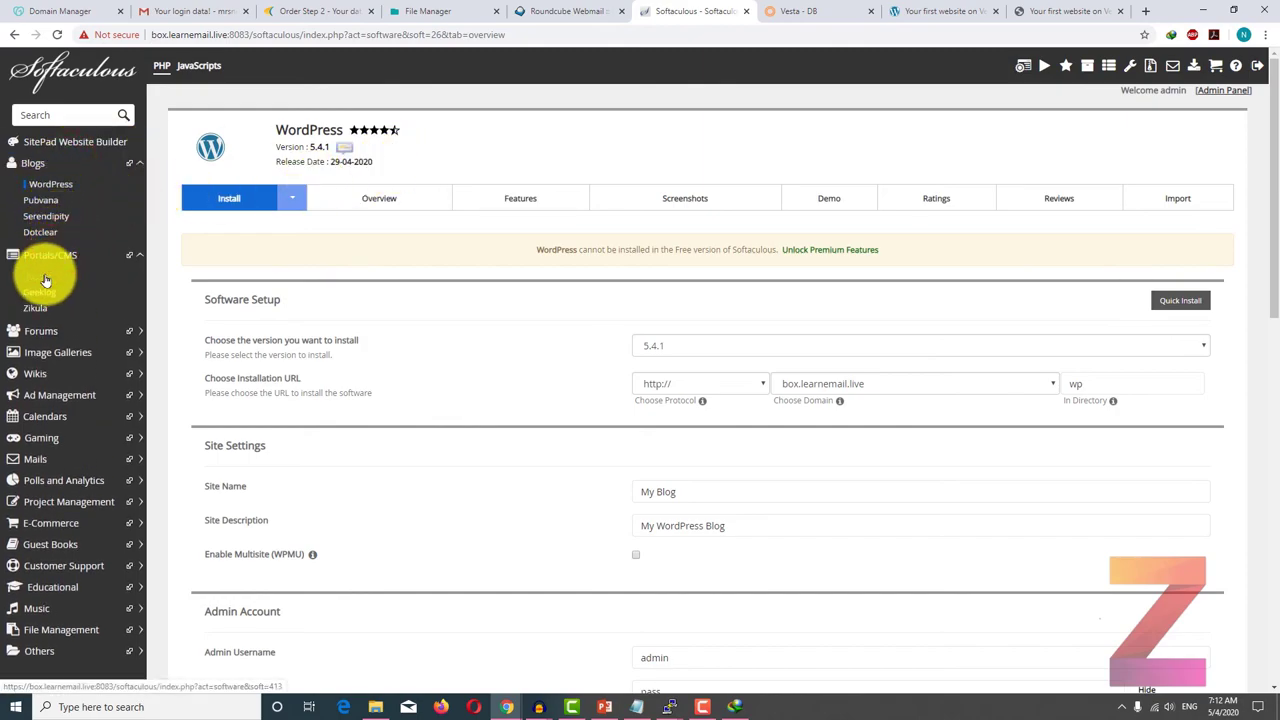
pyautogui.click(39, 276)
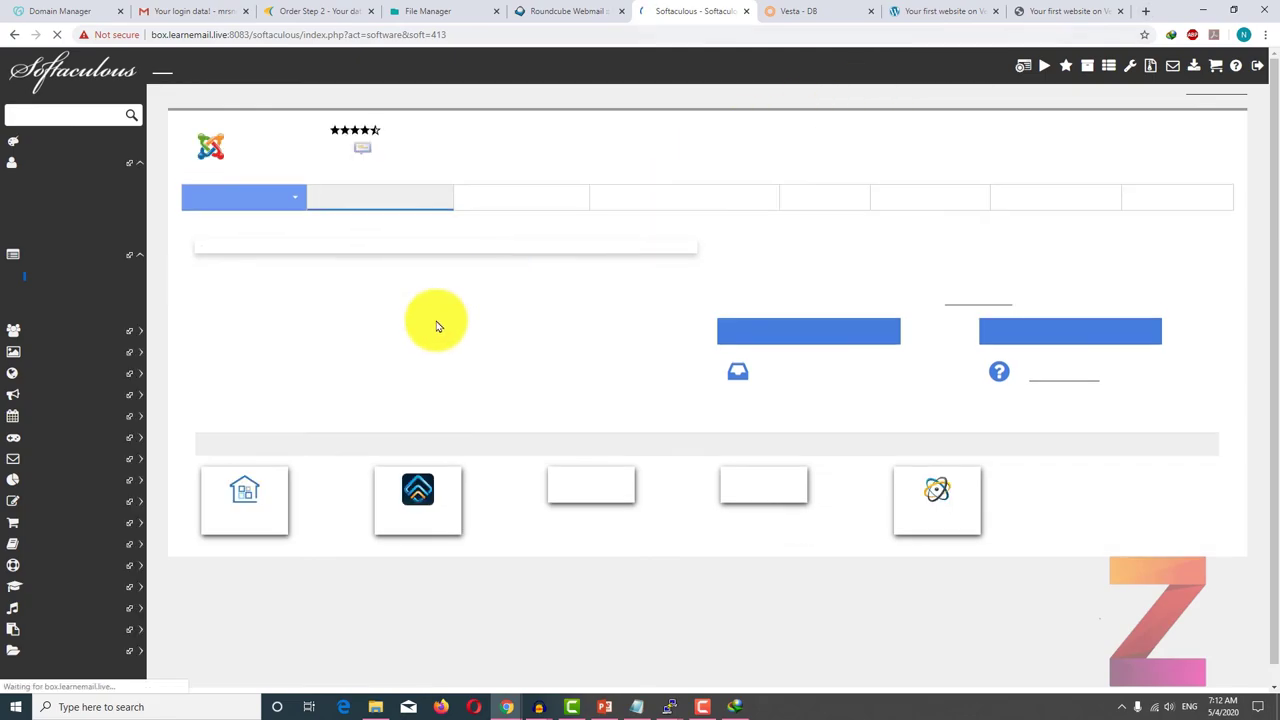
pyautogui.click(784, 338)
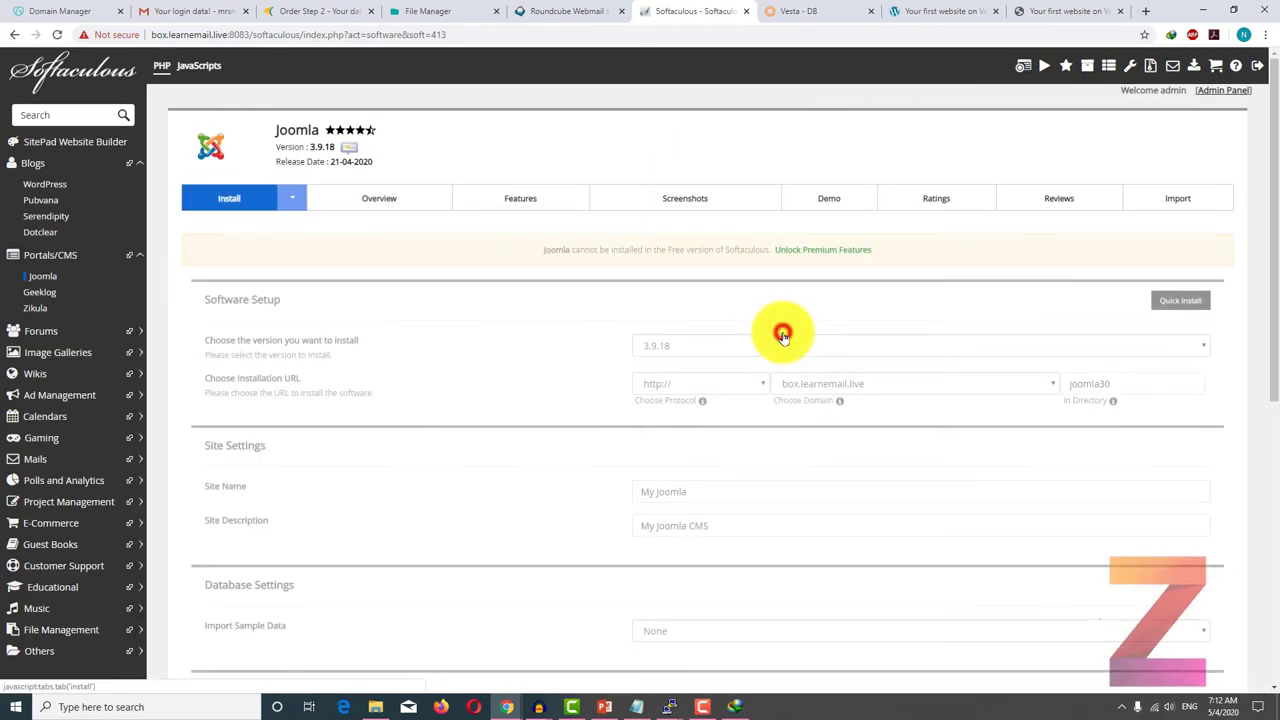
# Step: Read the notice about installing Joomla with the free version of Softaculous, and close the Softaculous page
pyautogui.moveTo(535, 251); pyautogui.dragTo(763, 249)
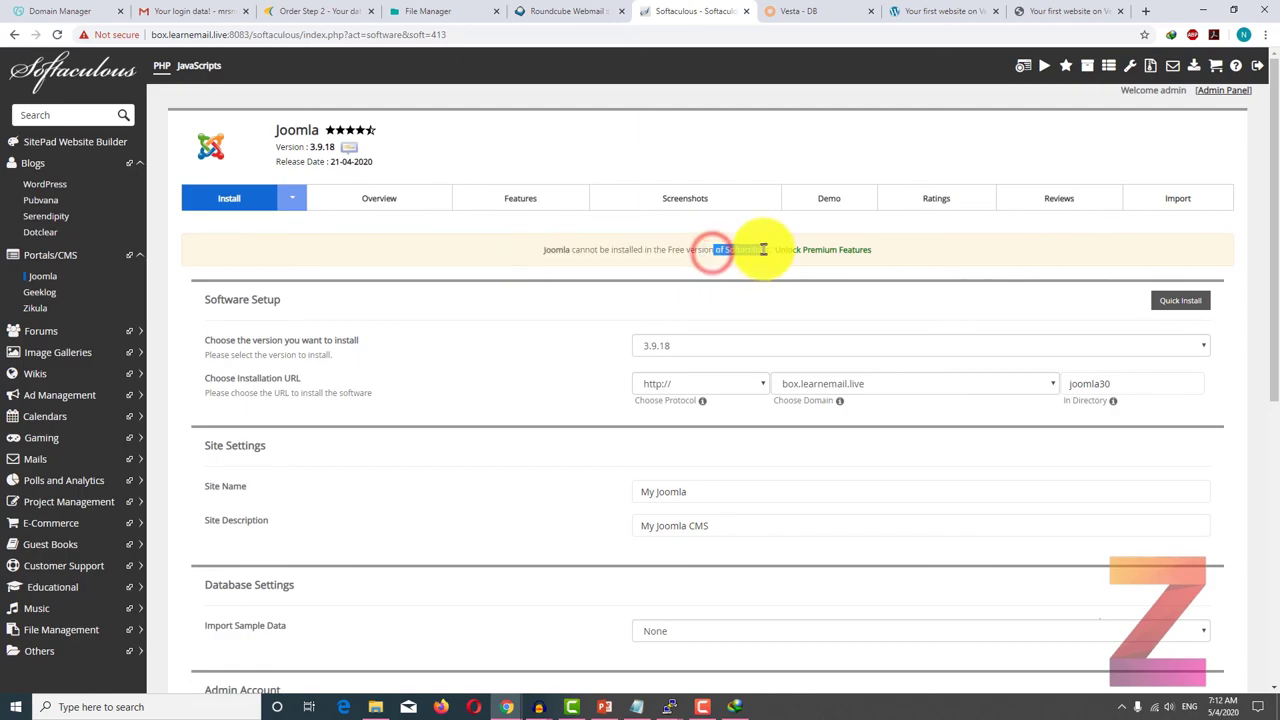
pyautogui.click(689, 249)
pyautogui.moveTo(634, 249); pyautogui.dragTo(740, 250)
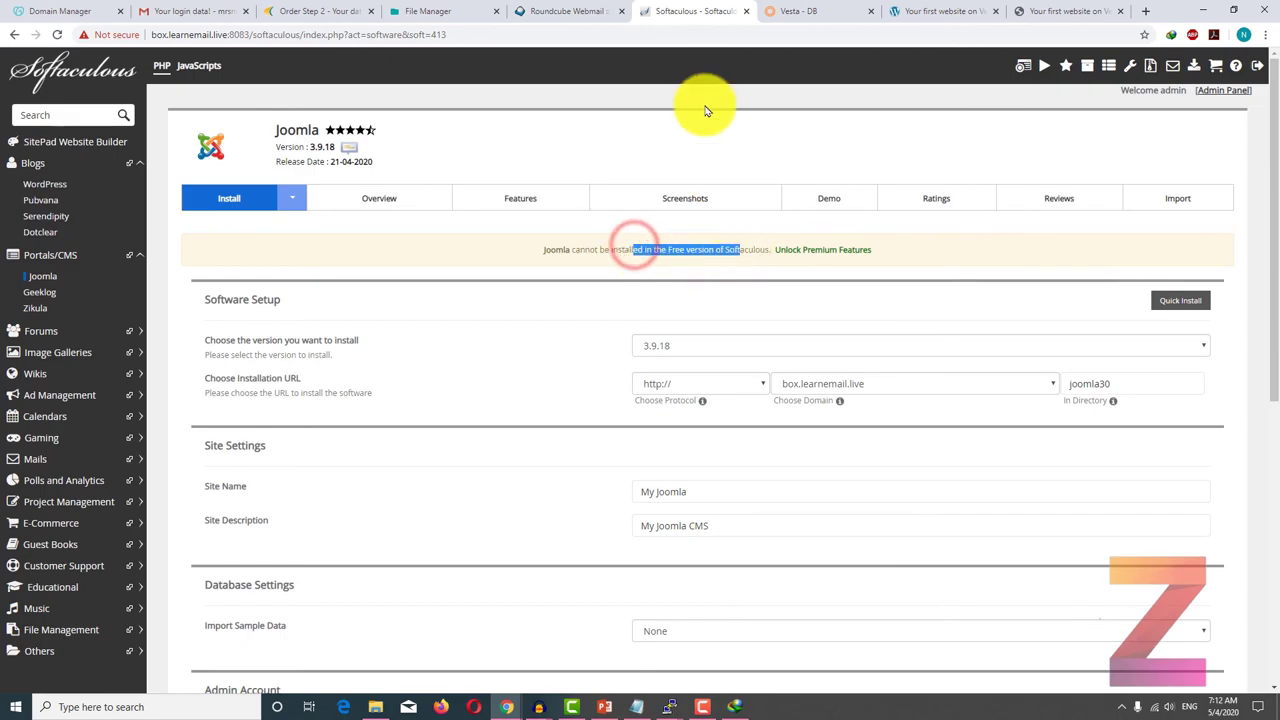
pyautogui.click(747, 14)
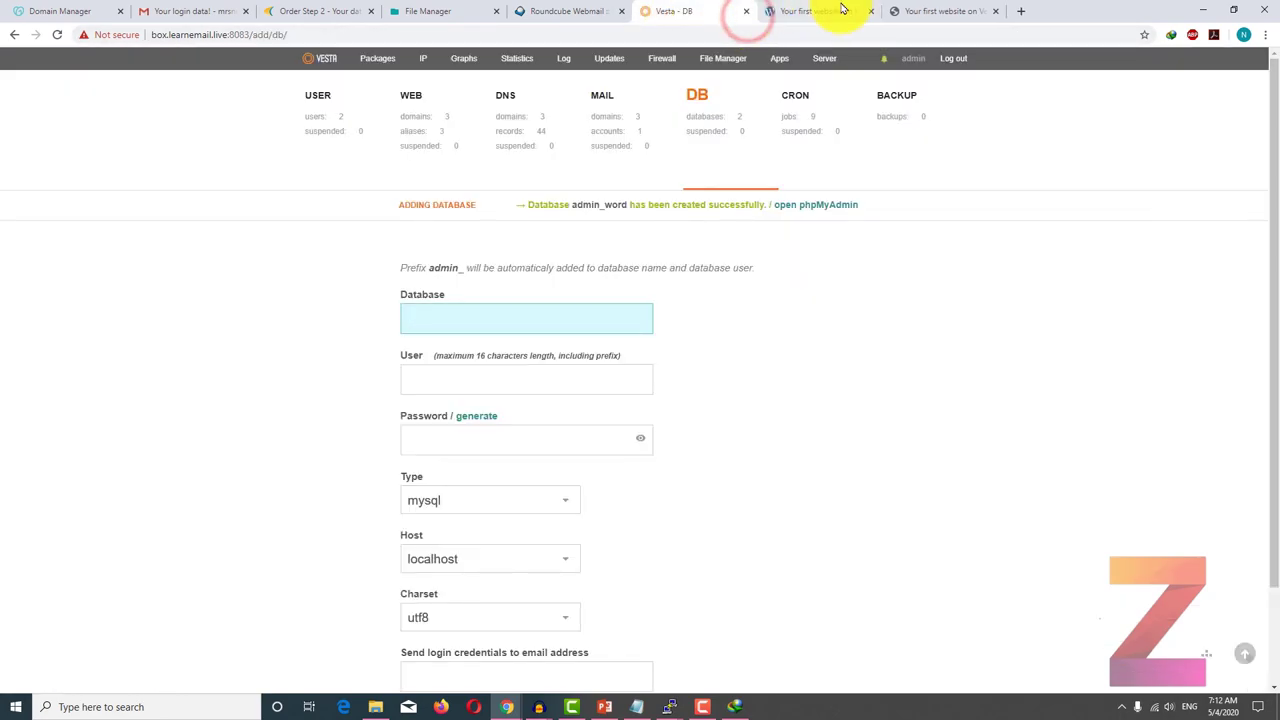
# Step: Open the joomla.org website in a new browser tab
pyautogui.click(1018, 12)
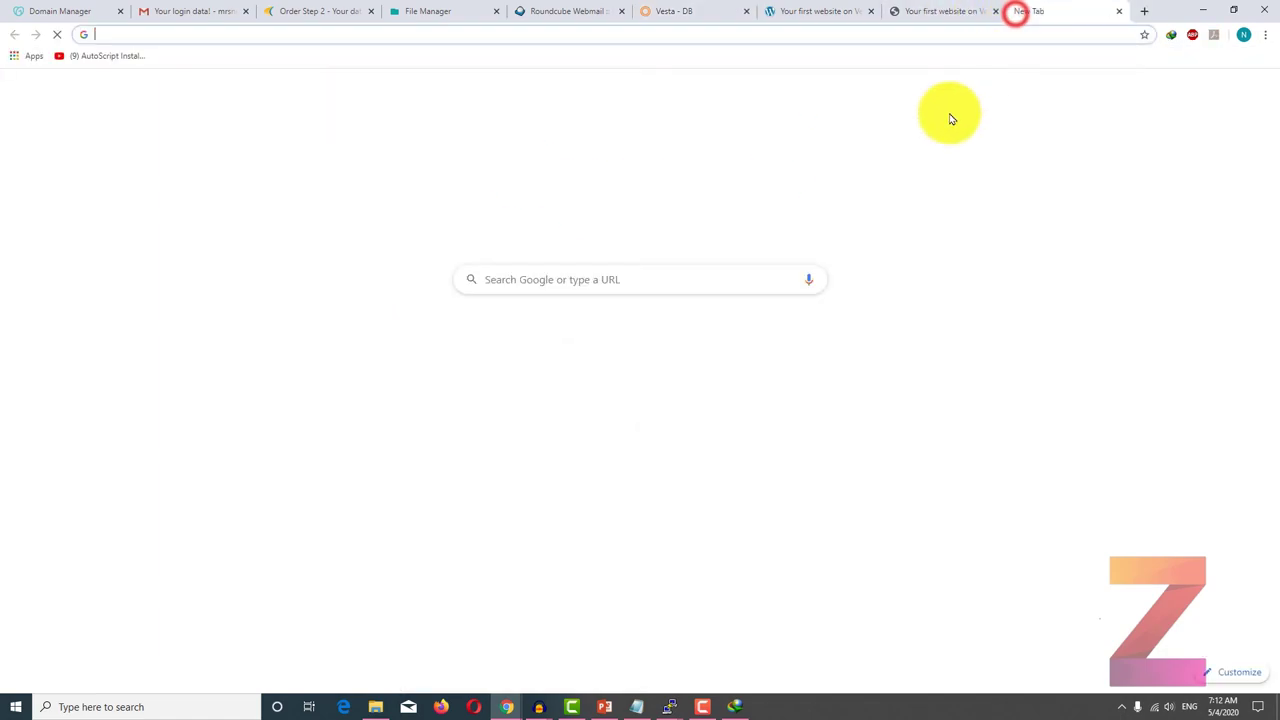
pyautogui.write('joomla')
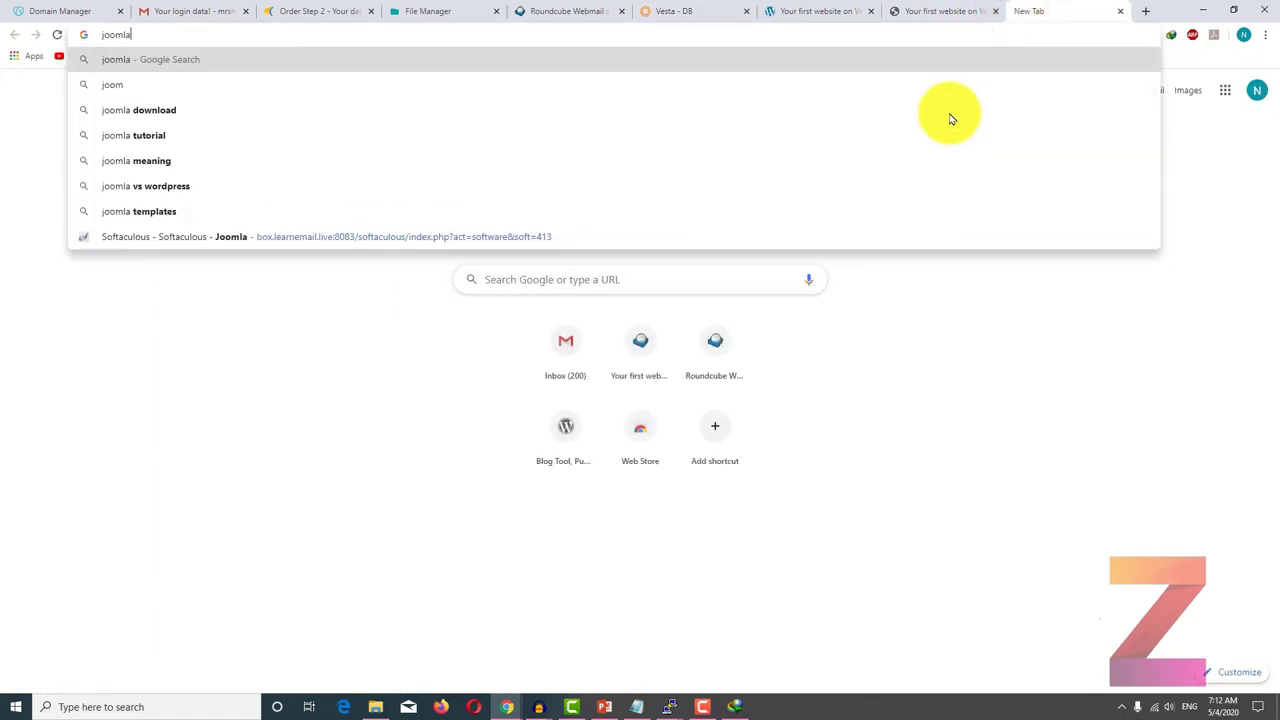
pyautogui.write('.c')
pyautogui.press('BackSpace')
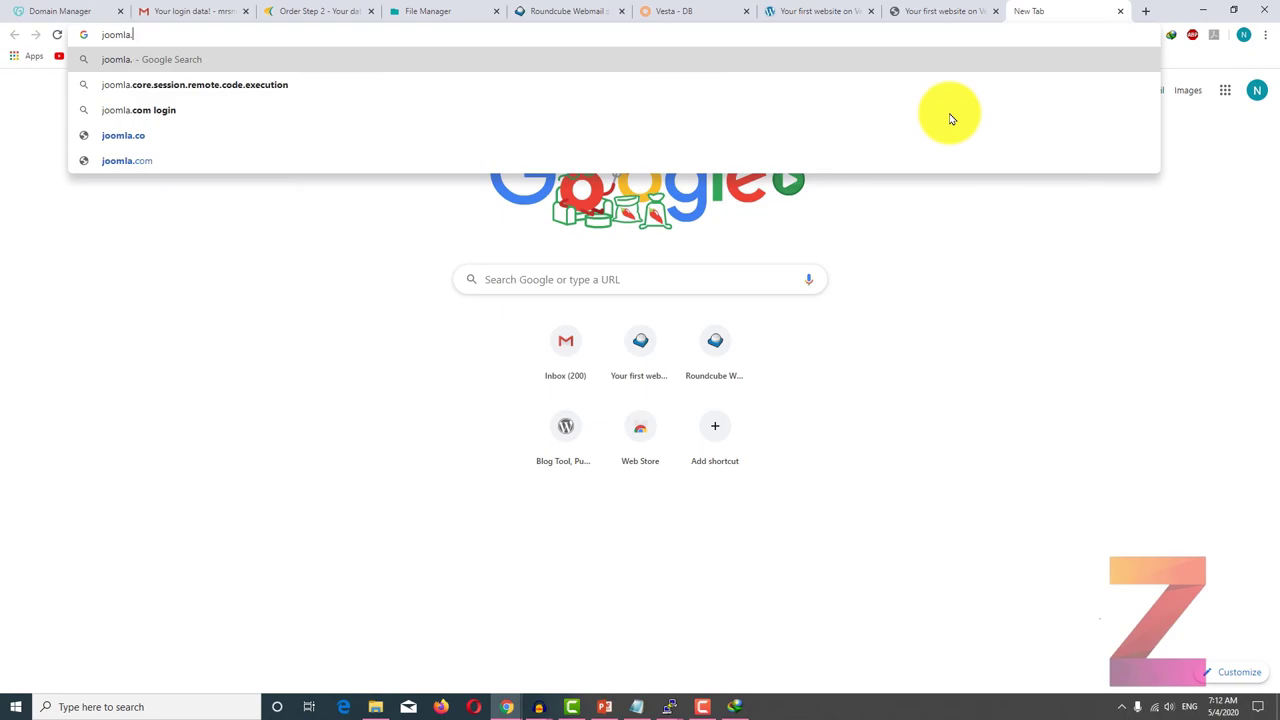
pyautogui.write('oe')
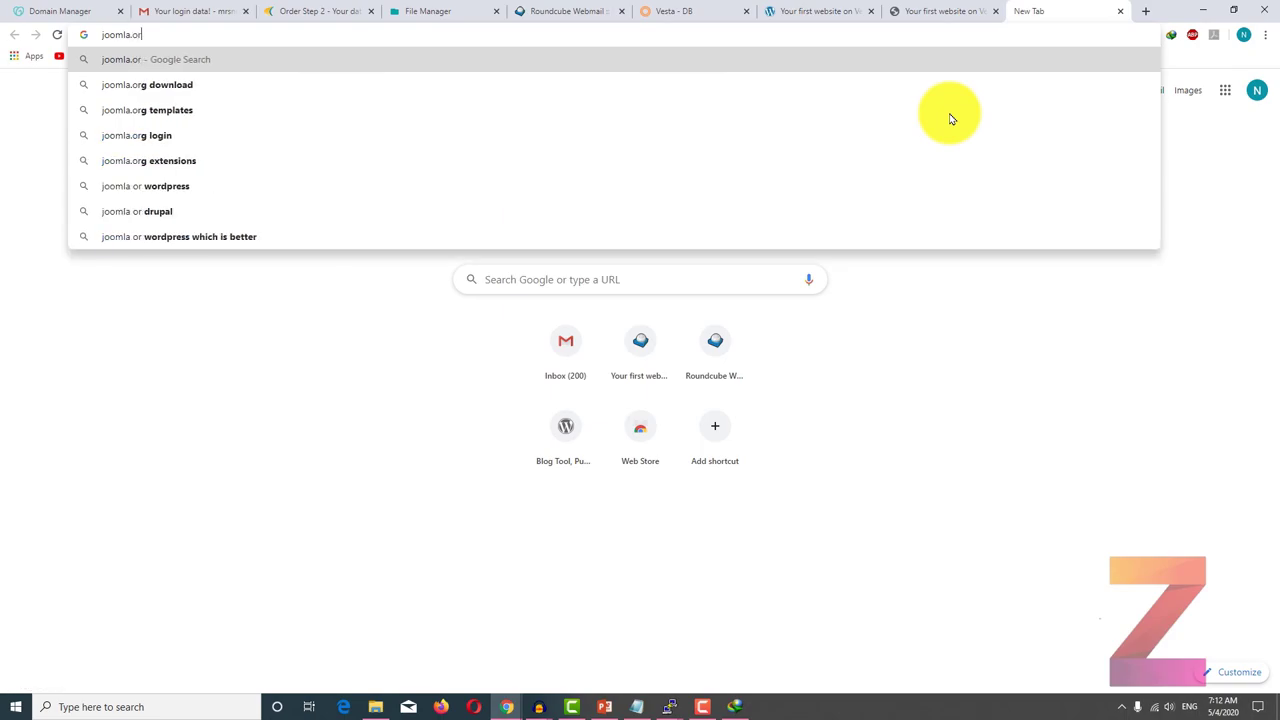
pyautogui.write('g')
pyautogui.press('Return')
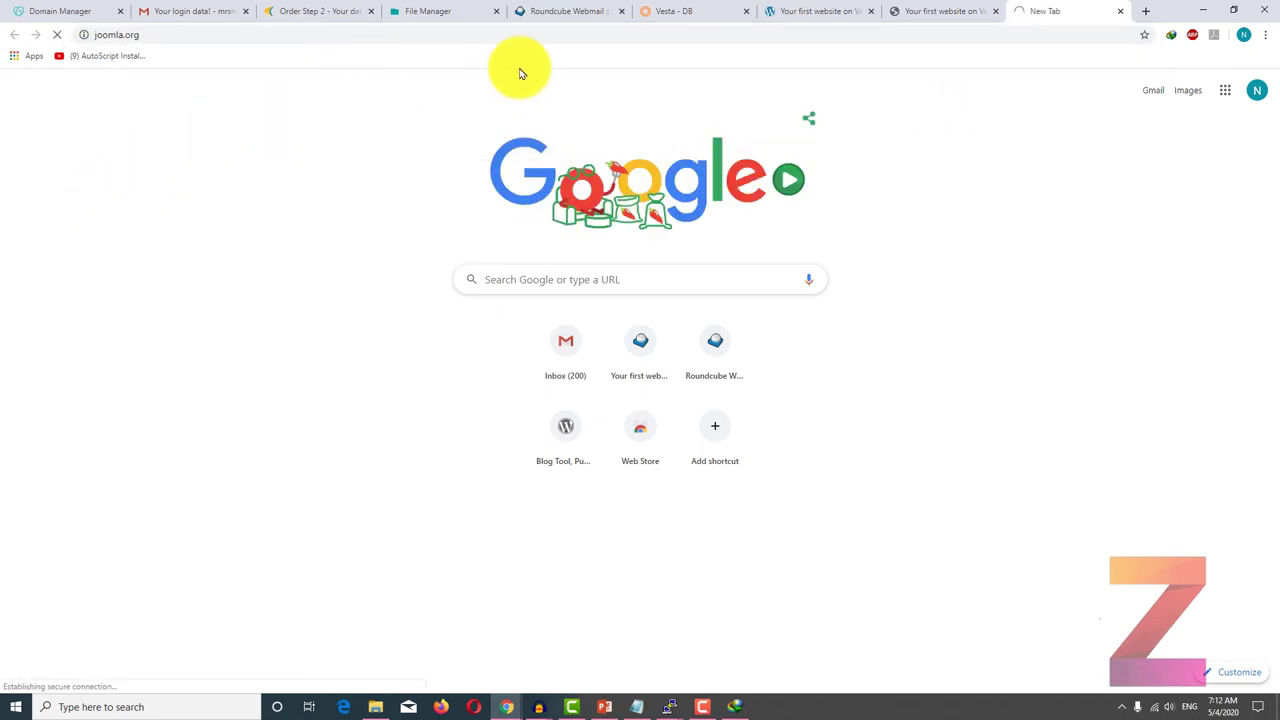
# Step: In the Vesta File Manager, navigate up from learnemail.live's public_html folder through its parent directories
pyautogui.click(709, 10)
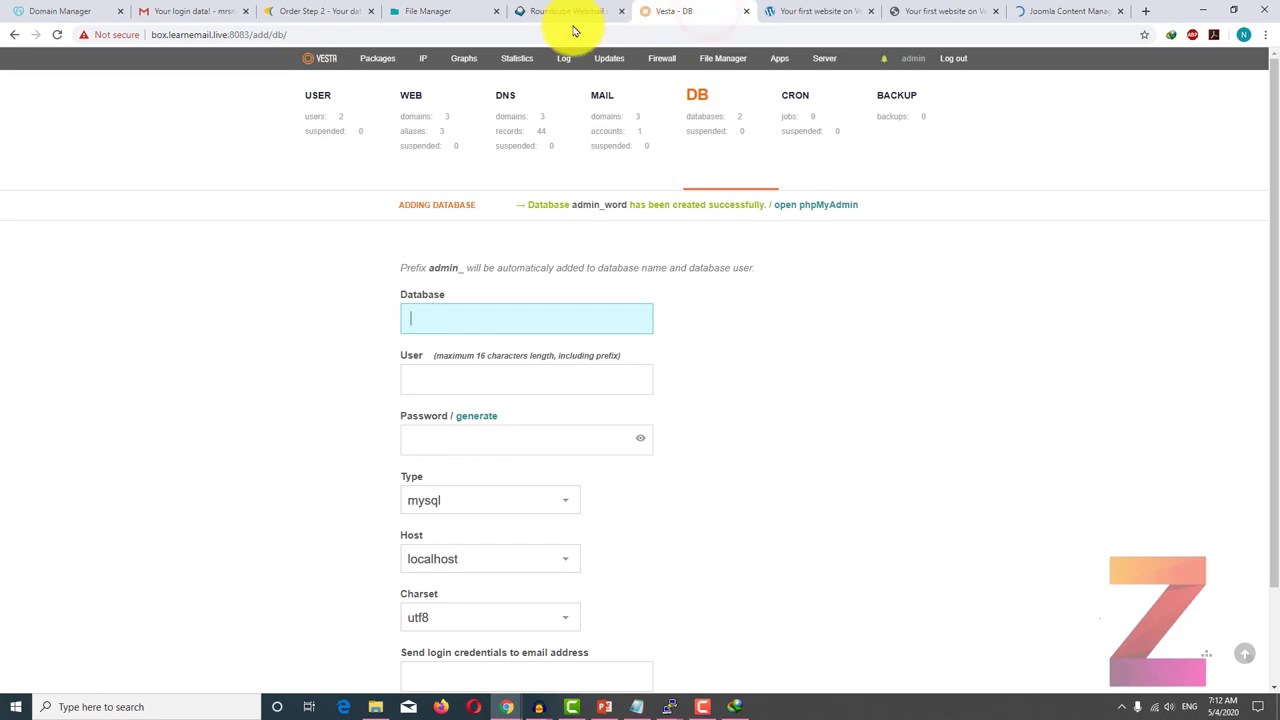
pyautogui.click(415, 11)
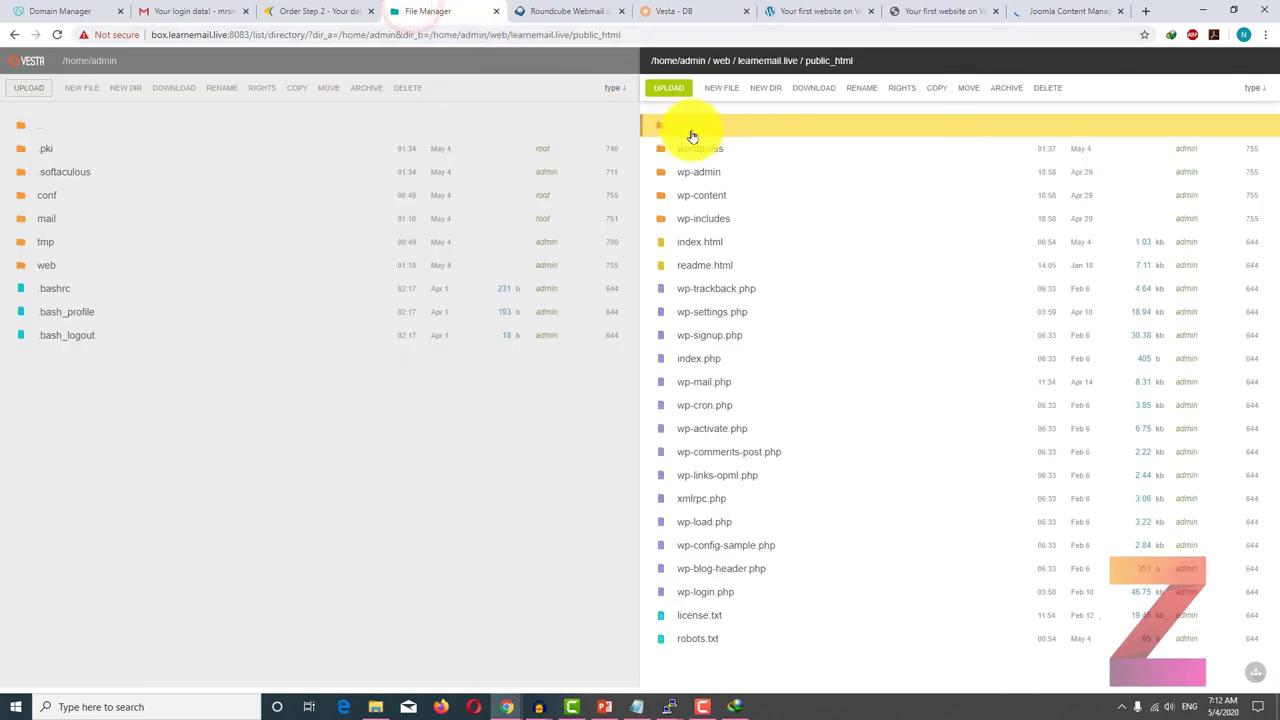
pyautogui.doubleClick(683, 127)
pyautogui.doubleClick(683, 127)
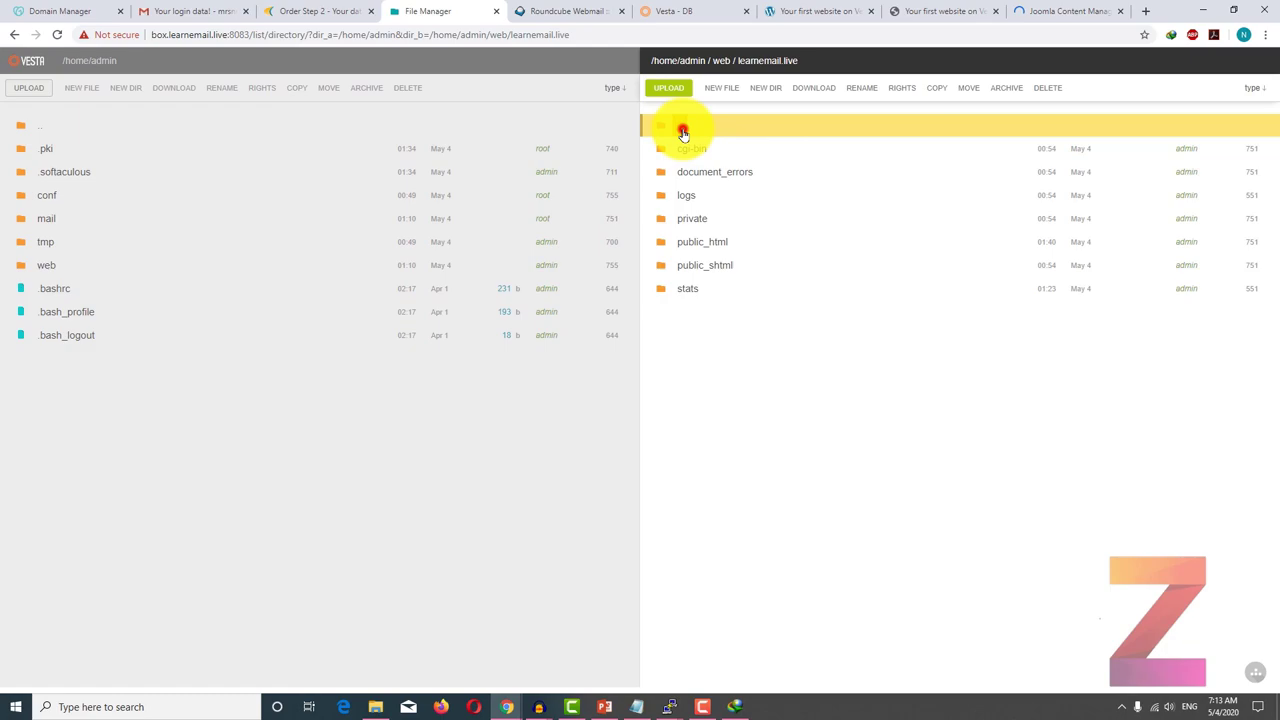